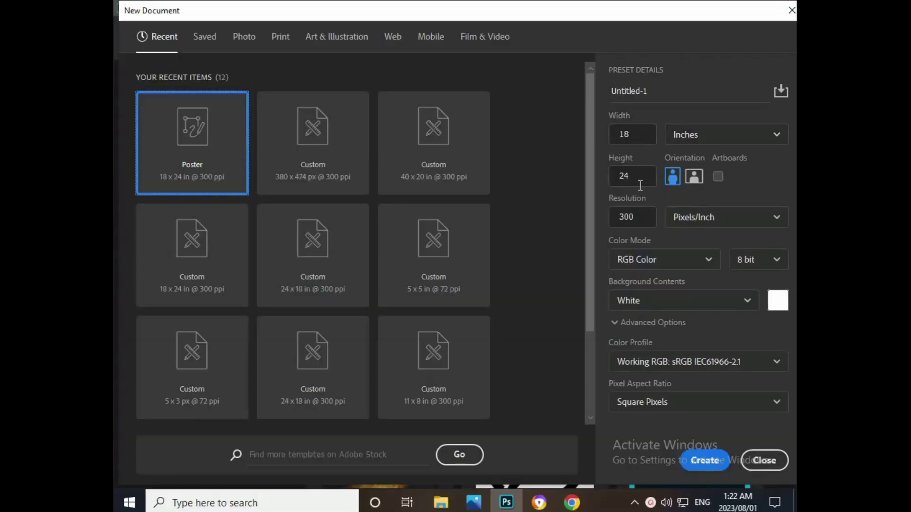
# - Create the 18×24 in poster and add a Gradient Fill running from black to dark grey
pyautogui.click(704, 460)
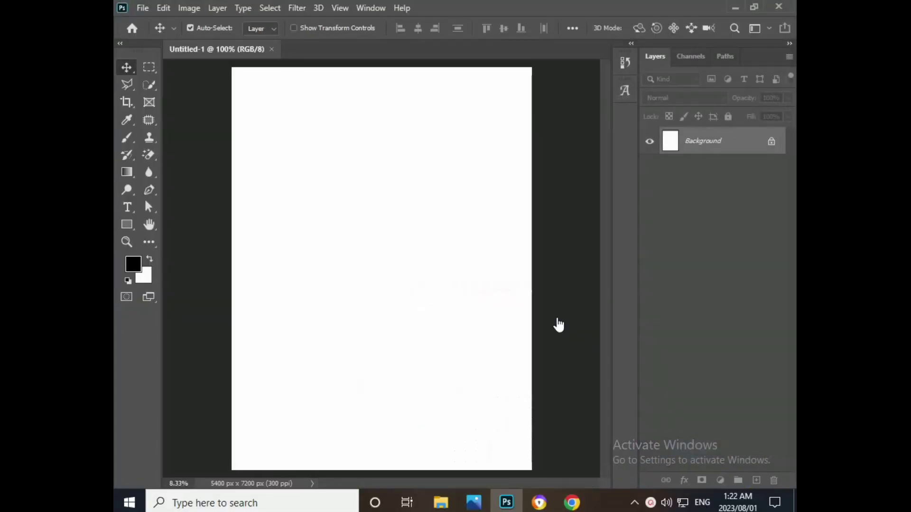
pyautogui.click(721, 480)
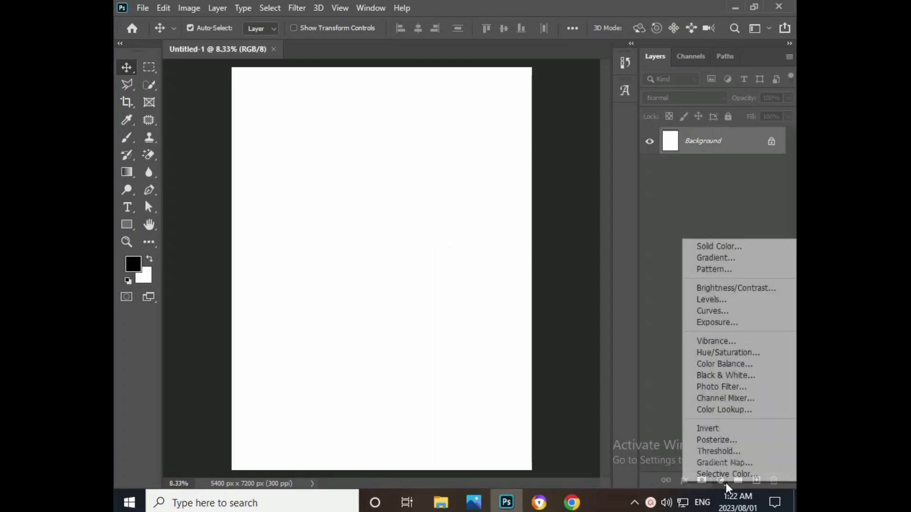
pyautogui.click(733, 258)
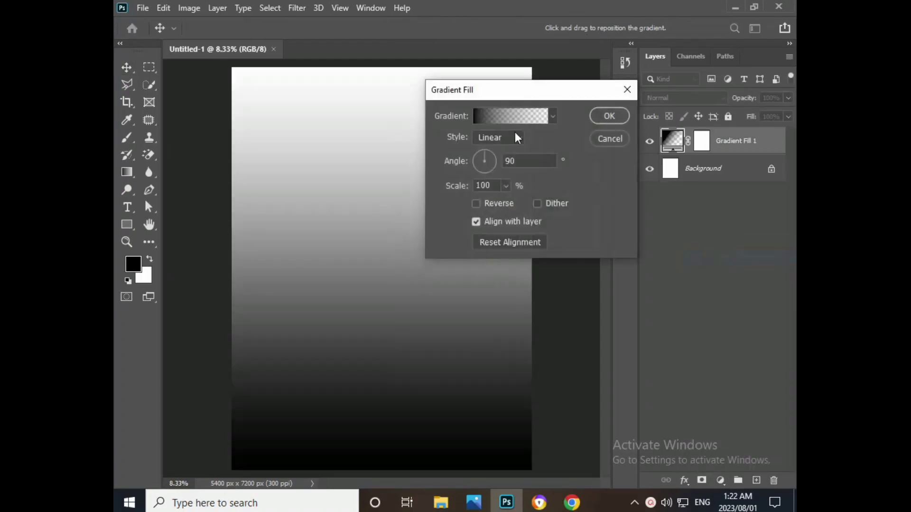
pyautogui.click(511, 123)
pyautogui.click(449, 153)
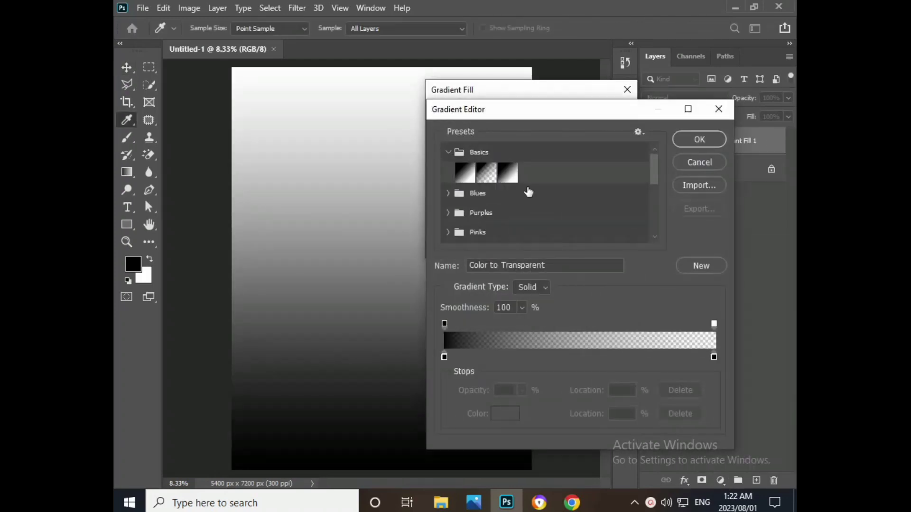
pyautogui.click(510, 173)
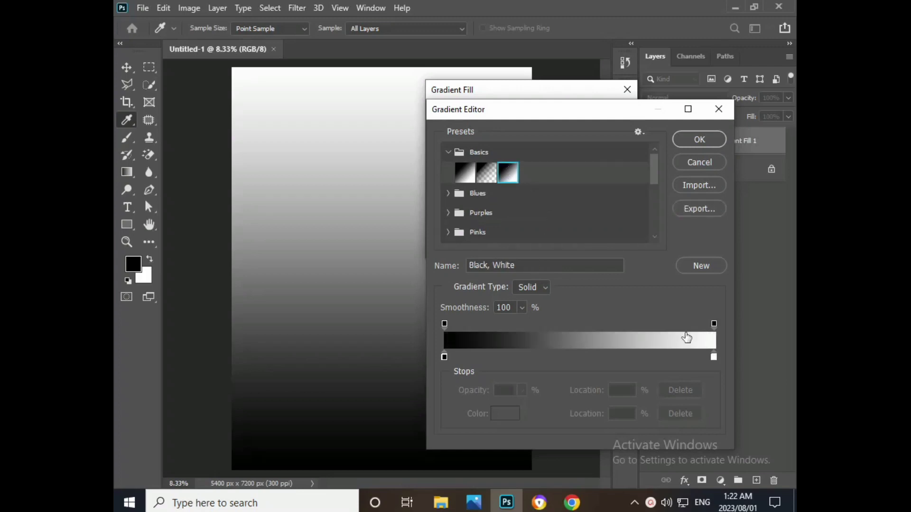
pyautogui.doubleClick(712, 357)
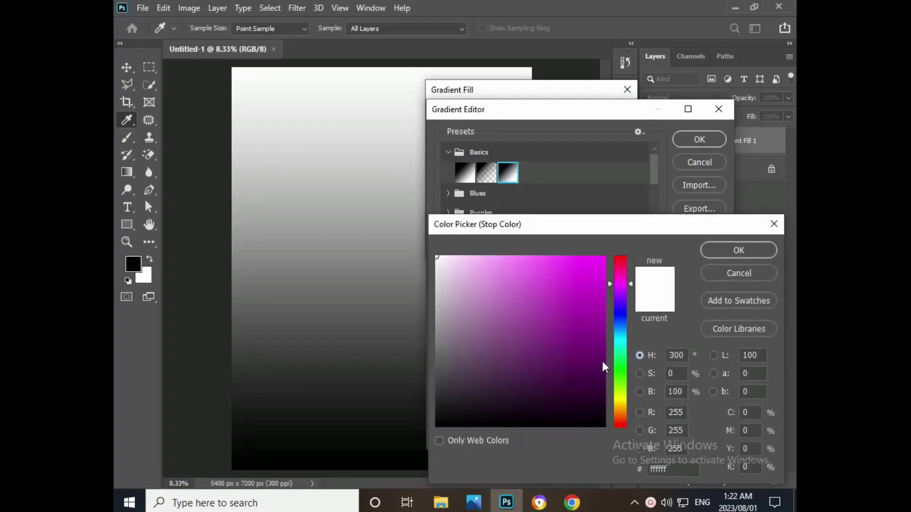
pyautogui.click(457, 385)
pyautogui.moveTo(456, 384); pyautogui.dragTo(437, 398)
pyautogui.click(732, 259)
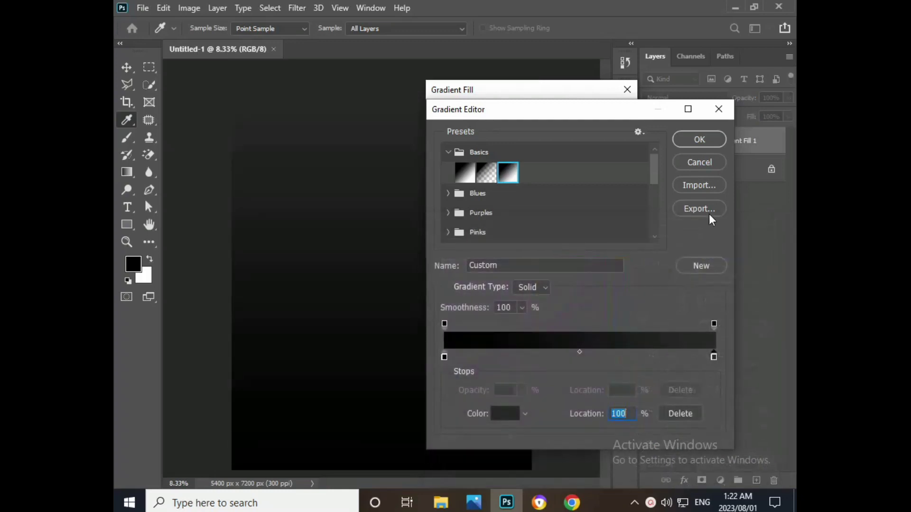
pyautogui.click(700, 139)
# - Make the gradient fill Radial and reversed at about 131% scale
pyautogui.click(519, 139)
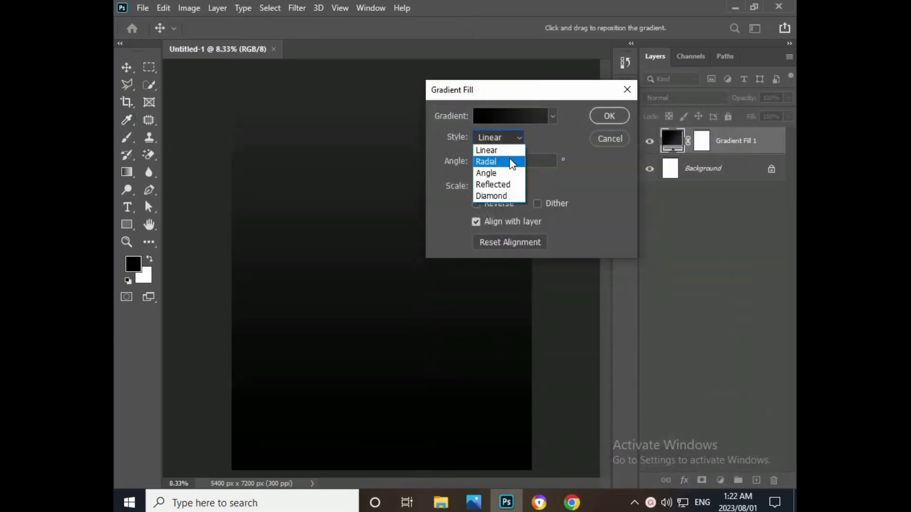
pyautogui.click(509, 159)
pyautogui.click(493, 204)
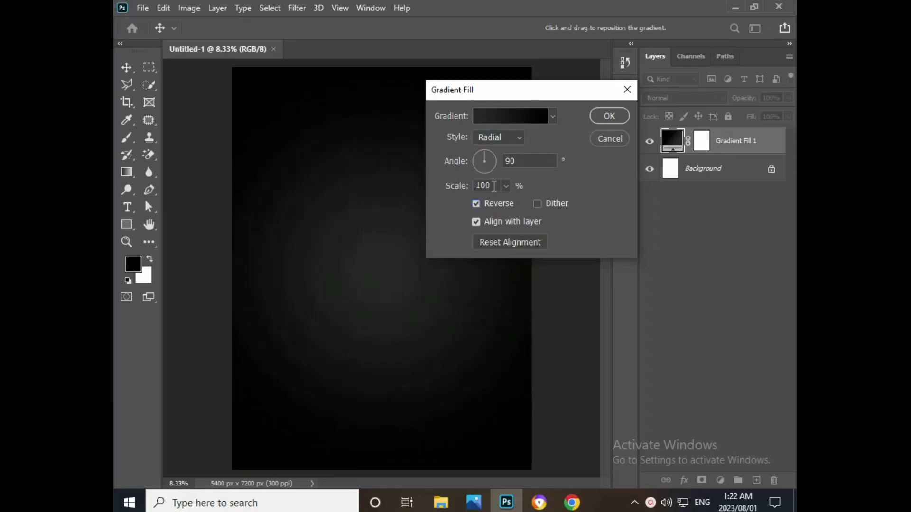
pyautogui.scroll(5, 494, 186)
pyautogui.scroll(9, 494, 185)
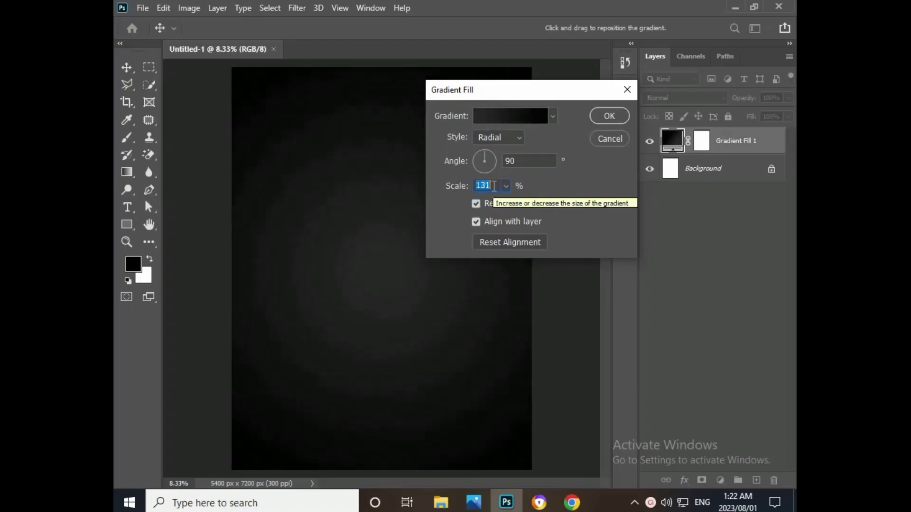
pyautogui.click(608, 117)
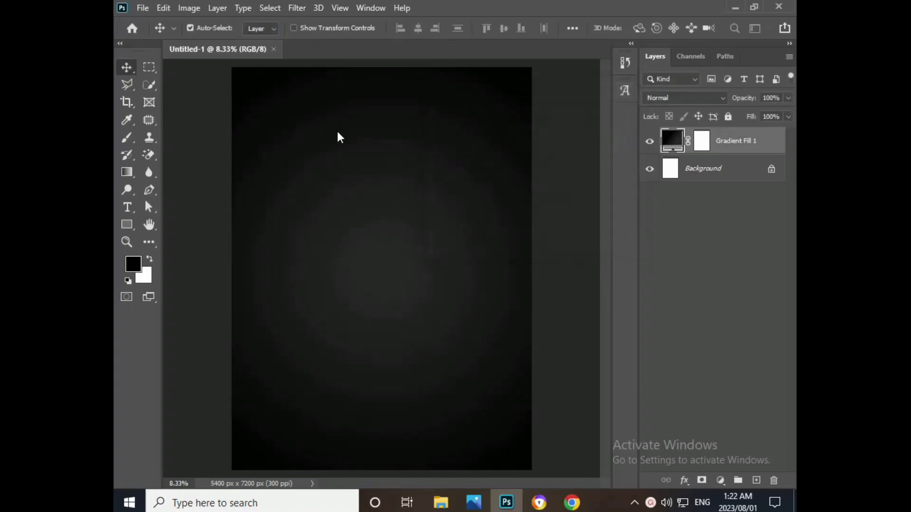
# - Draw a text box across the top and type 'fitness' in white
pyautogui.click(127, 207)
pyautogui.moveTo(245, 93); pyautogui.dragTo(489, 180)
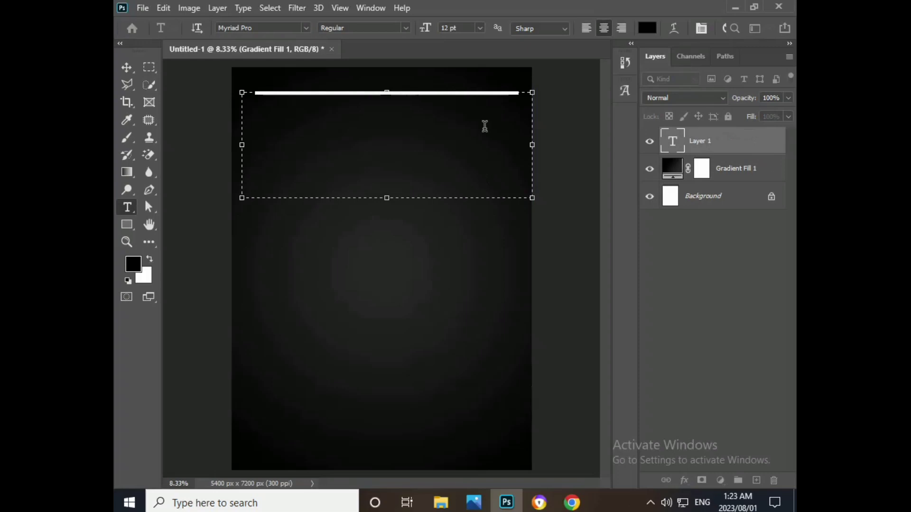
pyautogui.scroll(5, 460, 28)
pyautogui.scroll(5, 459, 28)
pyautogui.scroll(5, 460, 27)
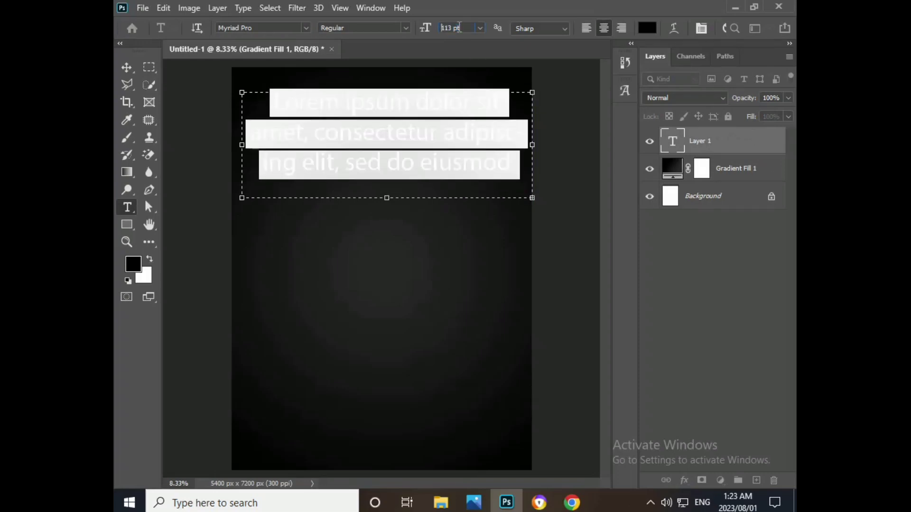
pyautogui.scroll(5, 459, 28)
pyautogui.click(443, 136)
pyautogui.hotkey('ctrl', 'a')
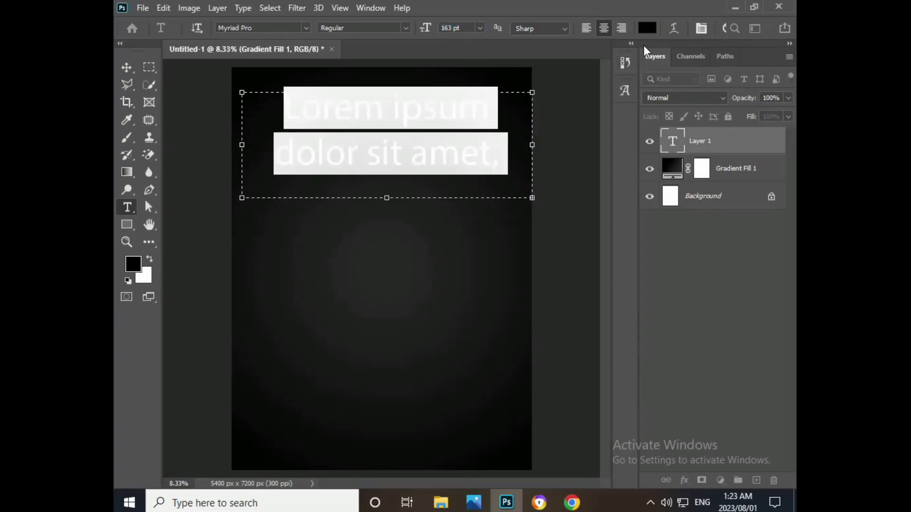
pyautogui.click(647, 28)
pyautogui.moveTo(457, 270); pyautogui.dragTo(437, 257)
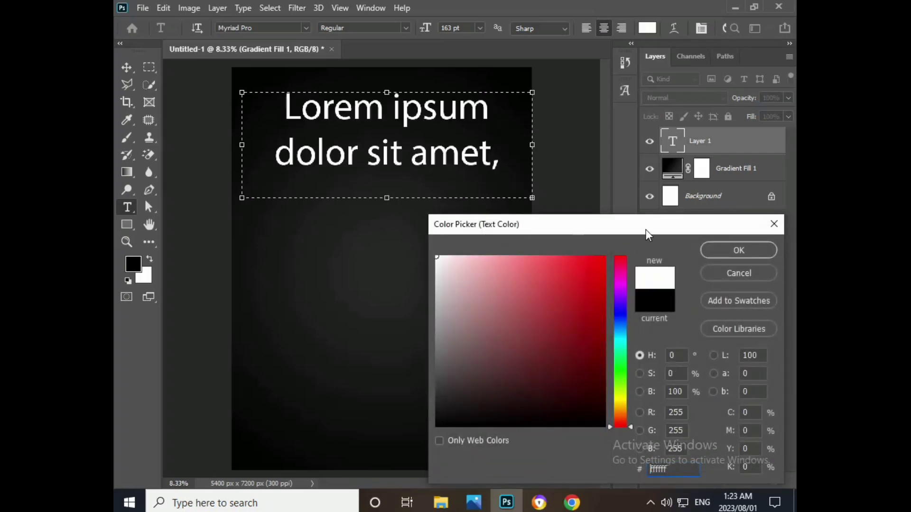
pyautogui.click(738, 251)
pyautogui.hotkey('ctrl', 'a')
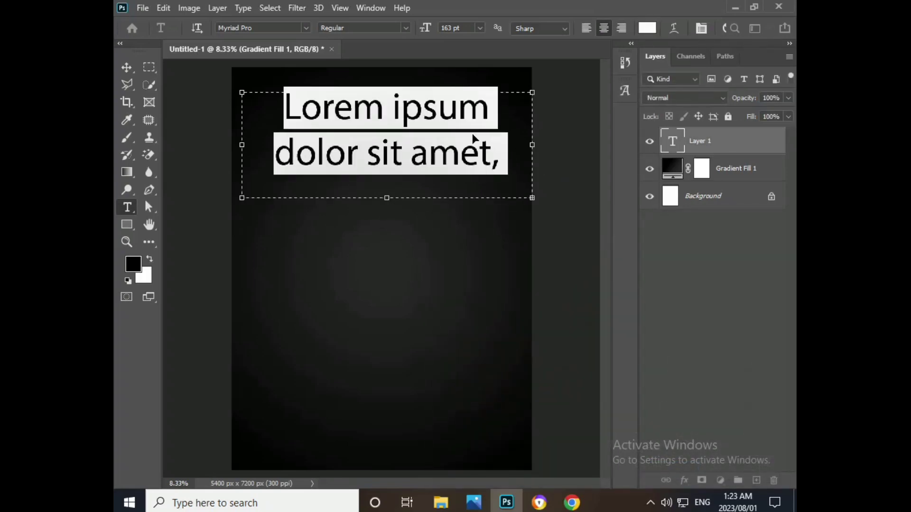
pyautogui.press('BackSpace')
pyautogui.write('fitn')
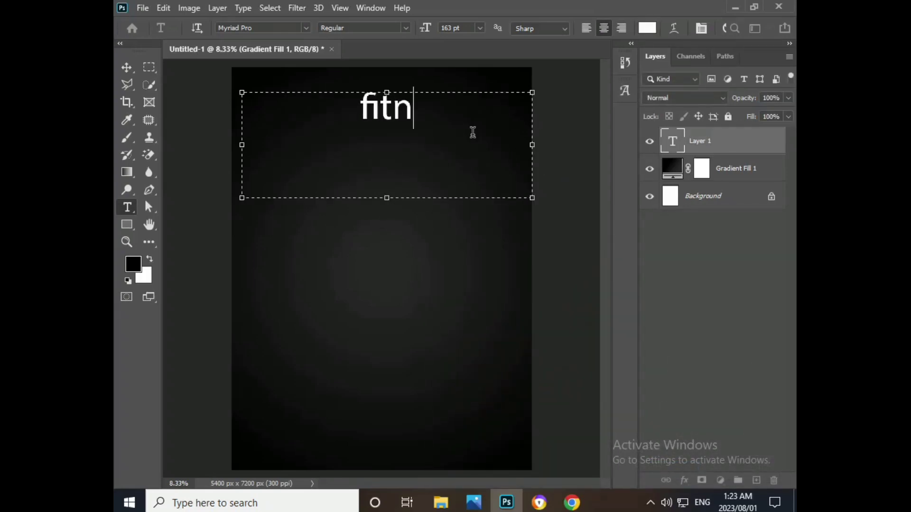
pyautogui.write('ess')
# - Style the text as Poppins Bold, All Caps, Faux Italic at 303 pt
pyautogui.hotkey('ctrl', 'a')
pyautogui.hotkey('ctrl', 't')
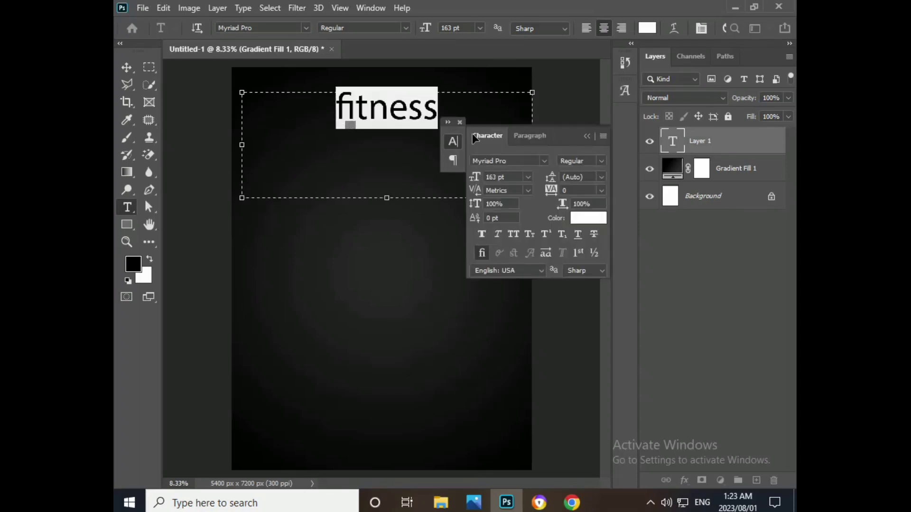
pyautogui.click(515, 161)
pyautogui.press('BackSpace')
pyautogui.write('po')
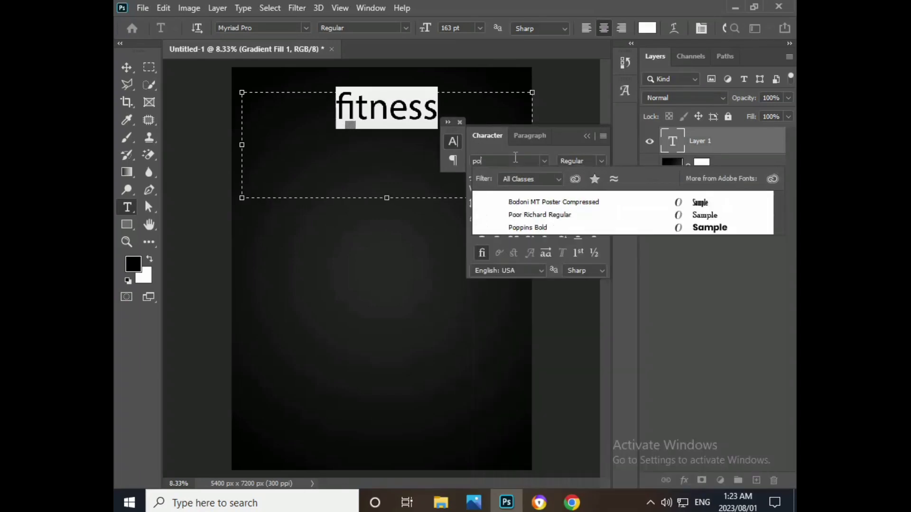
pyautogui.write('ppins')
pyautogui.click(535, 205)
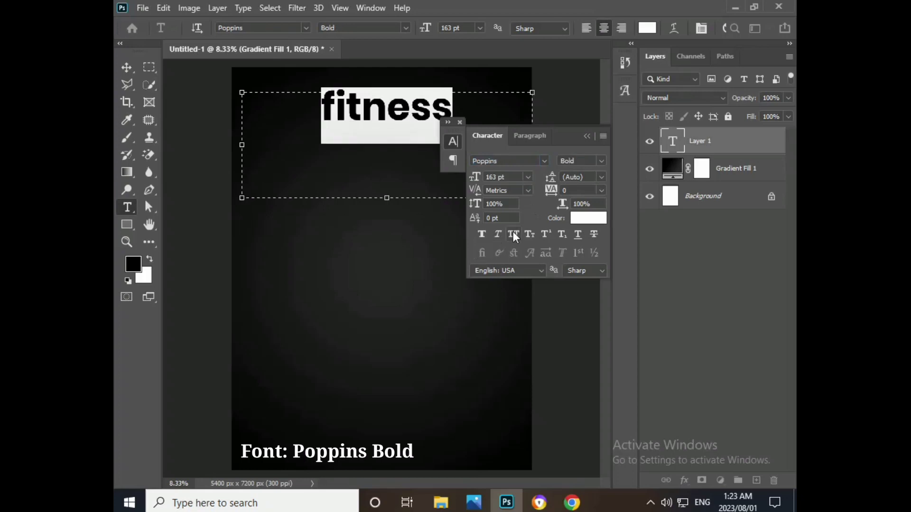
pyautogui.click(514, 233)
pyautogui.click(498, 233)
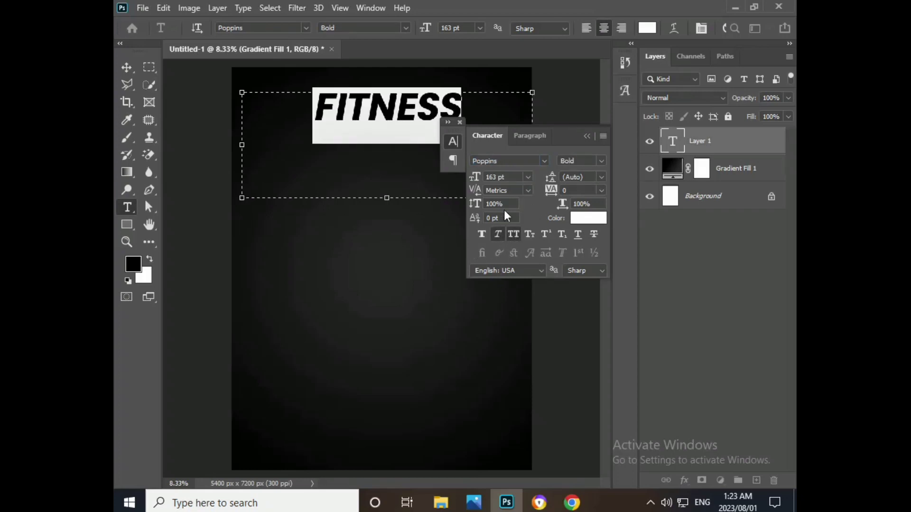
pyautogui.scroll(7, 504, 177)
pyautogui.scroll(7, 503, 177)
pyautogui.scroll(5, 504, 177)
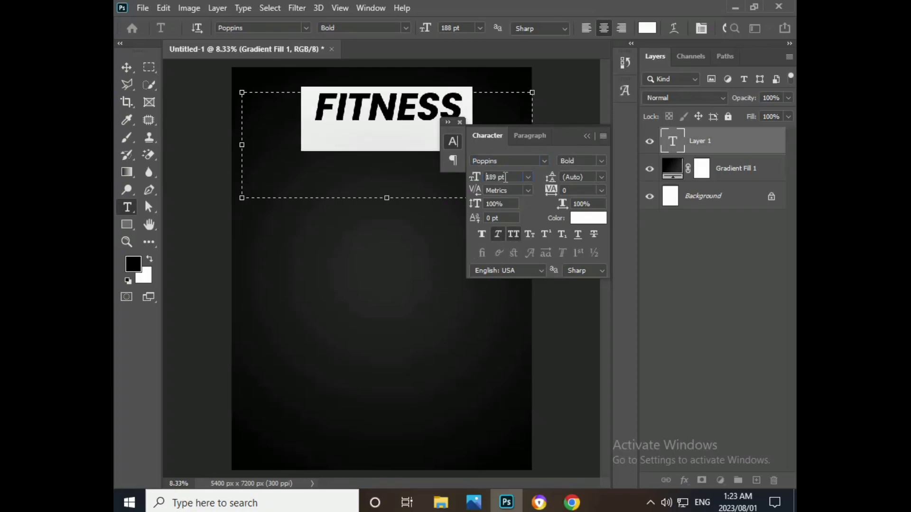
pyautogui.scroll(10, 505, 178)
pyautogui.scroll(10, 505, 177)
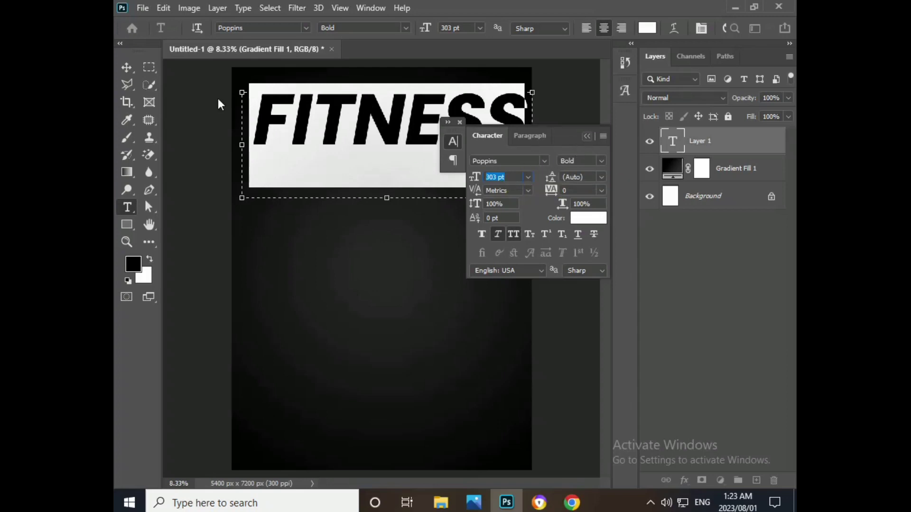
pyautogui.click(127, 69)
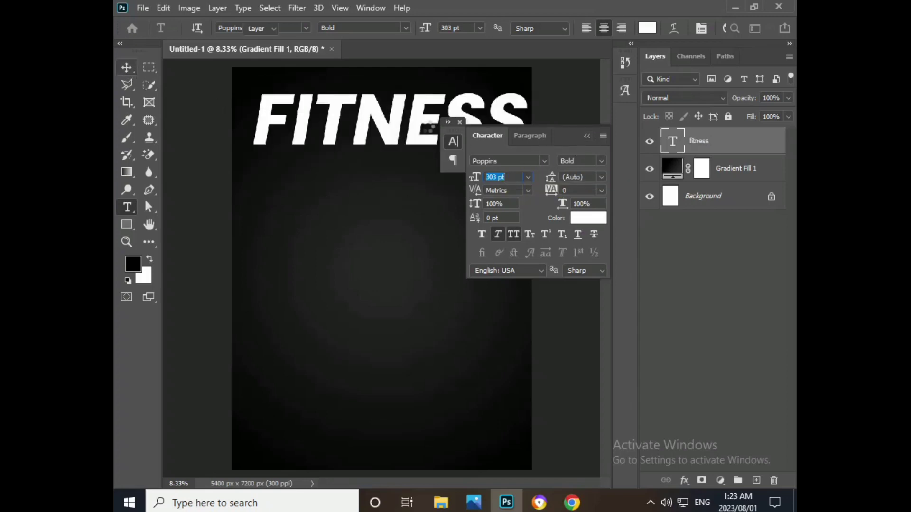
# - Position FITNESS at the top, duplicate it into seven stacked lines, and select them all
pyautogui.click(460, 123)
pyautogui.moveTo(454, 119); pyautogui.dragTo(447, 113)
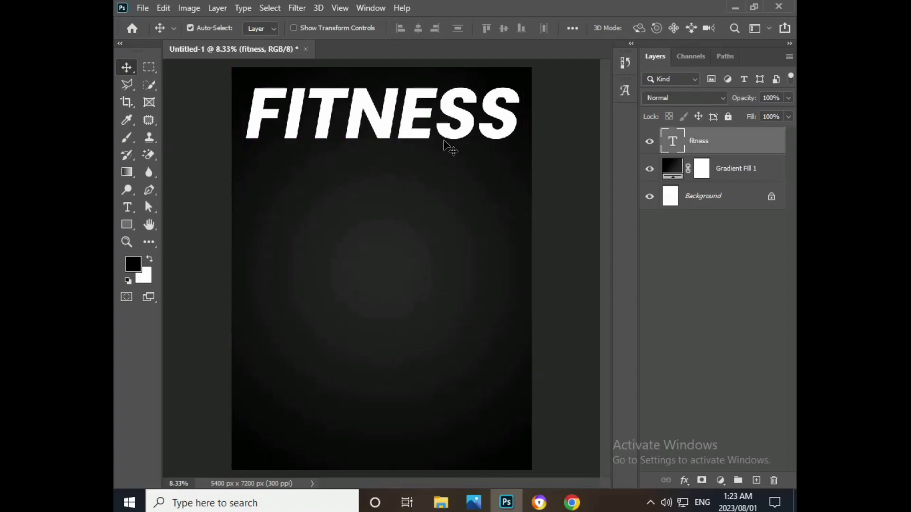
pyautogui.moveTo(443, 127); pyautogui.dragTo(441, 127)
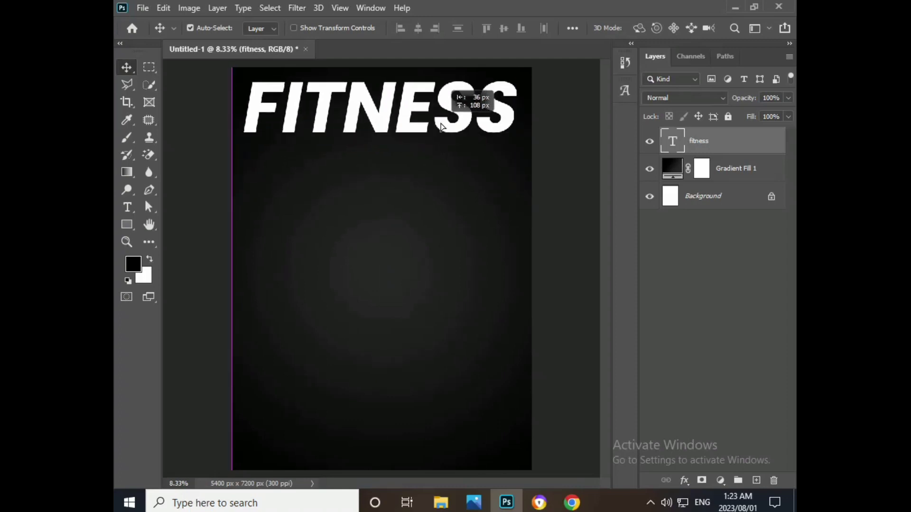
pyautogui.hotkey('ctrl', 'j')
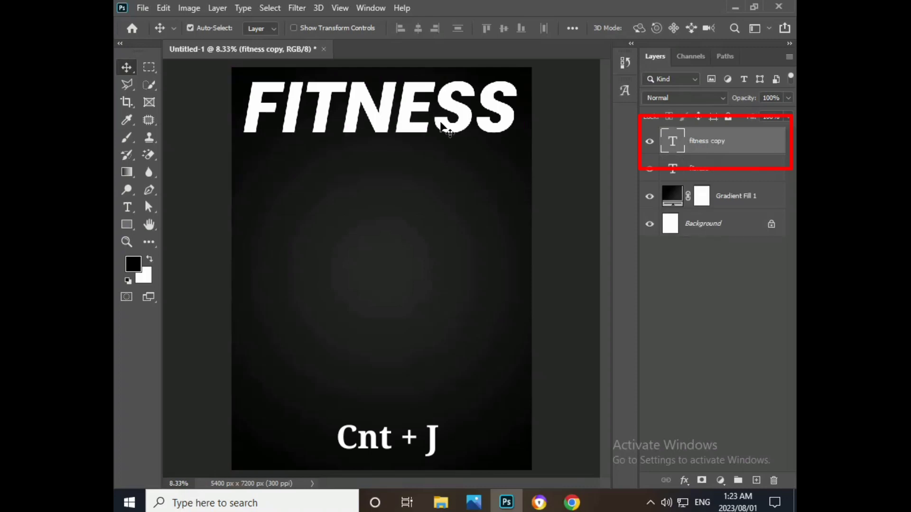
pyautogui.moveTo(441, 127)
pyautogui.mouseDown()
pyautogui.moveTo(443, 186)
pyautogui.moveTo(399, 227)
pyautogui.moveTo(401, 440)
pyautogui.mouseUp()
pyautogui.hotkey('ctrl', 'j')
pyautogui.hotkey('ctrl', 'j')
pyautogui.hotkey('ctrl', 'j')
pyautogui.hotkey('ctrl', 'j')
pyautogui.hotkey('ctrl', 'j')
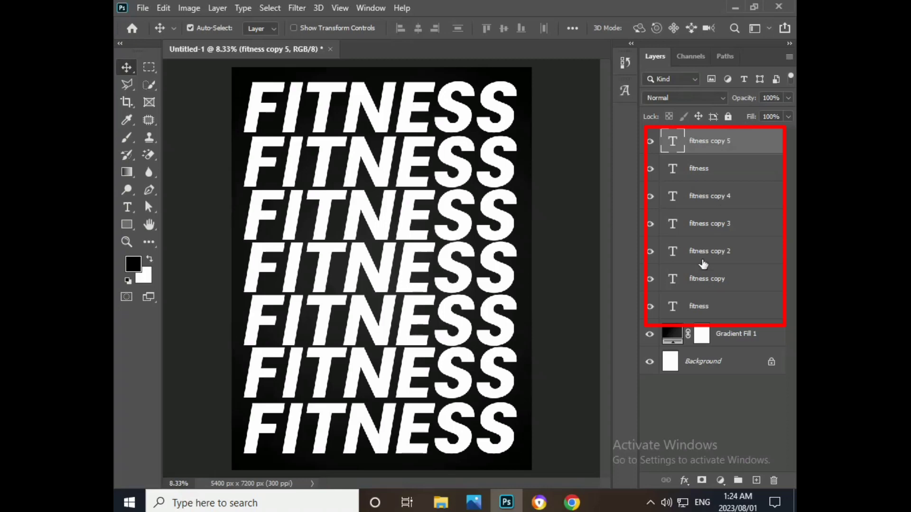
pyautogui.keyDown('shift'); pyautogui.click(701, 304); pyautogui.keyUp('shift')
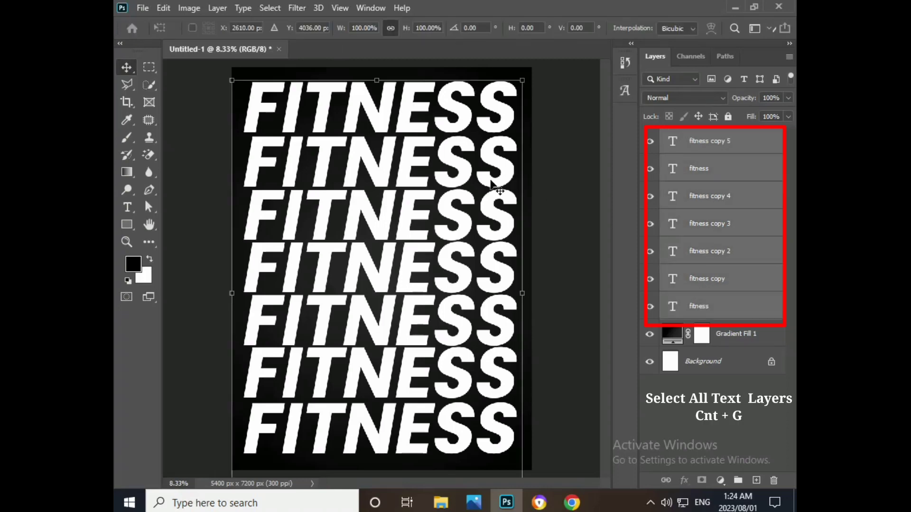
pyautogui.moveTo(419, 225); pyautogui.dragTo(418, 223)
# - Group the FITNESS layers, set Fill Opacity to 0 and add a gradient Stroke
pyautogui.hotkey('ctrl', 'g')
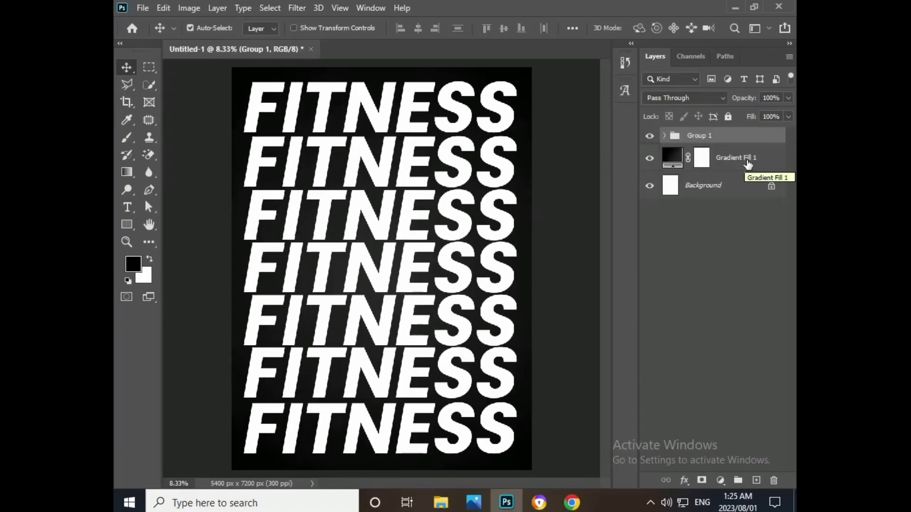
pyautogui.rightClick(721, 138)
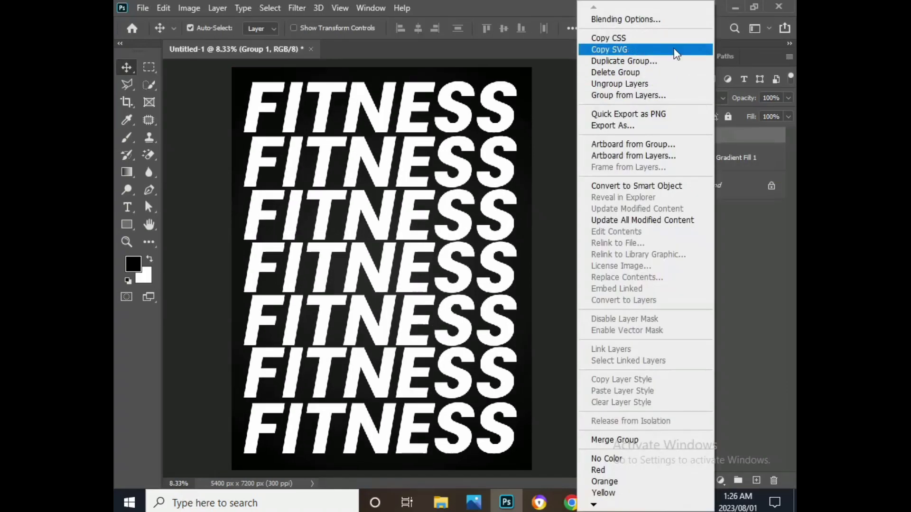
pyautogui.press('Escape')
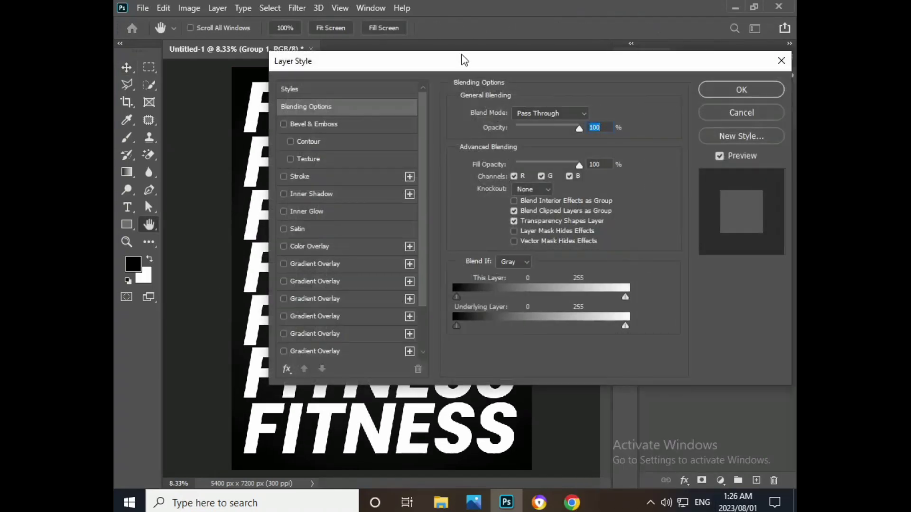
pyautogui.moveTo(462, 58); pyautogui.dragTo(607, 66)
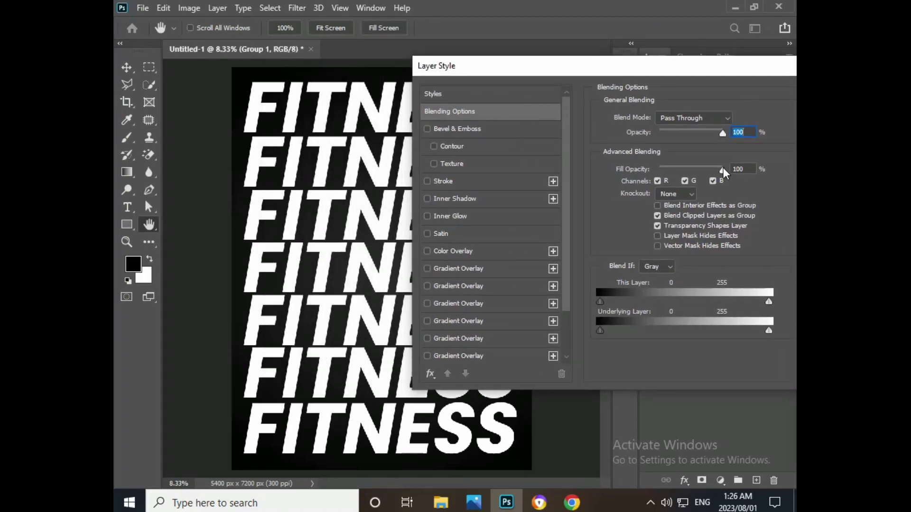
pyautogui.moveTo(723, 169); pyautogui.dragTo(660, 169)
pyautogui.click(488, 181)
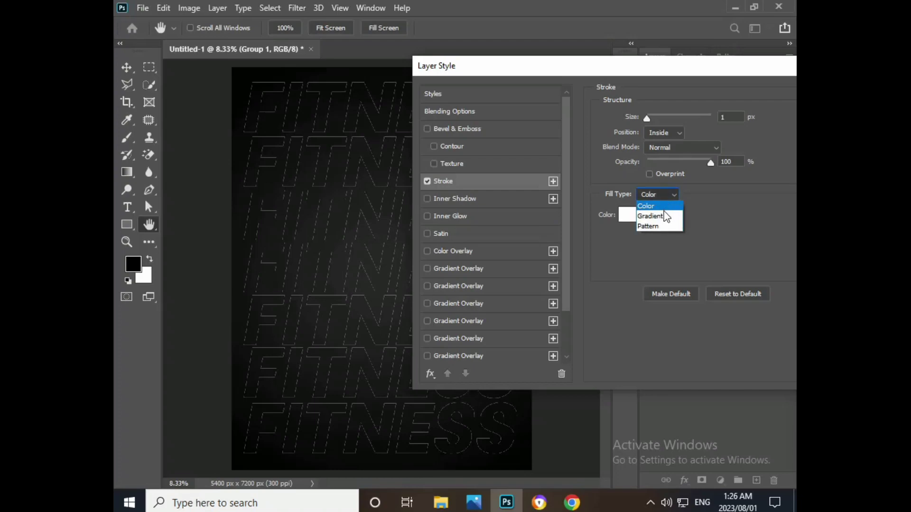
pyautogui.click(663, 202)
pyautogui.click(662, 215)
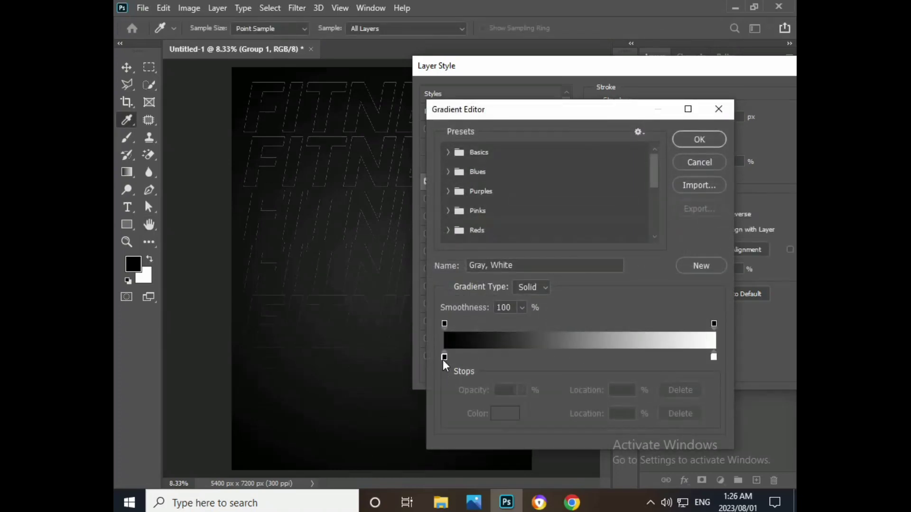
# - Set the stroke gradient stops to bright orange on the left and yellow on the right
pyautogui.doubleClick(443, 359)
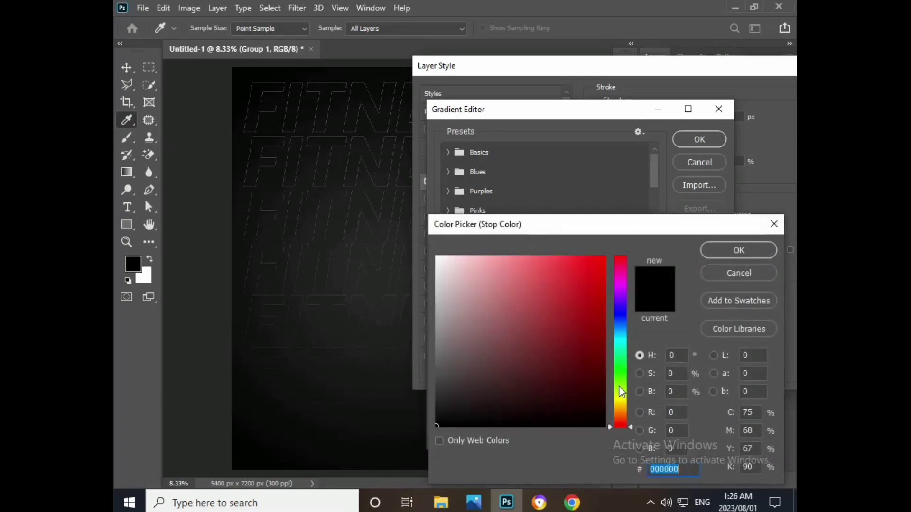
pyautogui.click(621, 410)
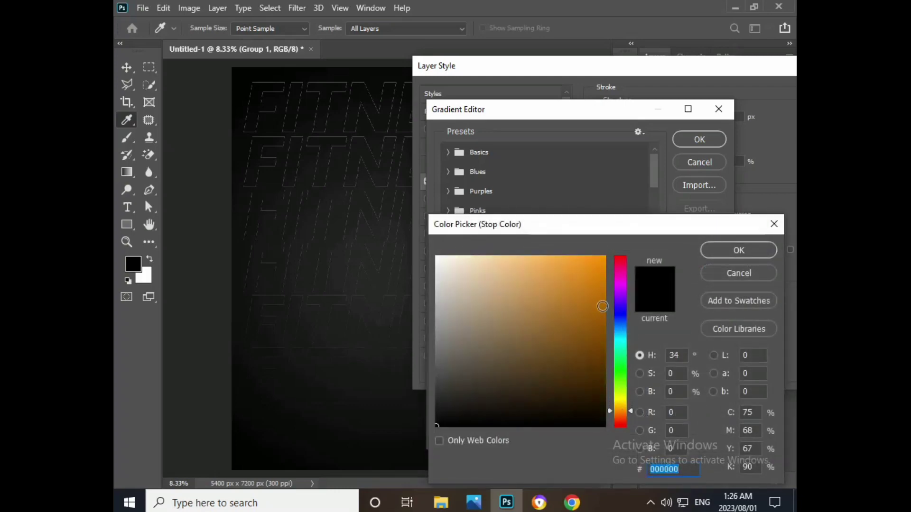
pyautogui.moveTo(603, 306); pyautogui.dragTo(605, 256)
pyautogui.click(734, 250)
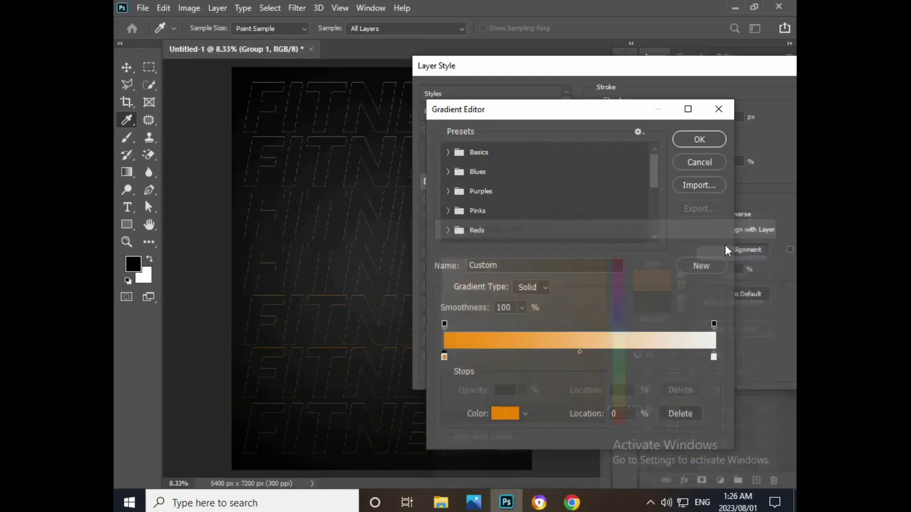
pyautogui.doubleClick(713, 357)
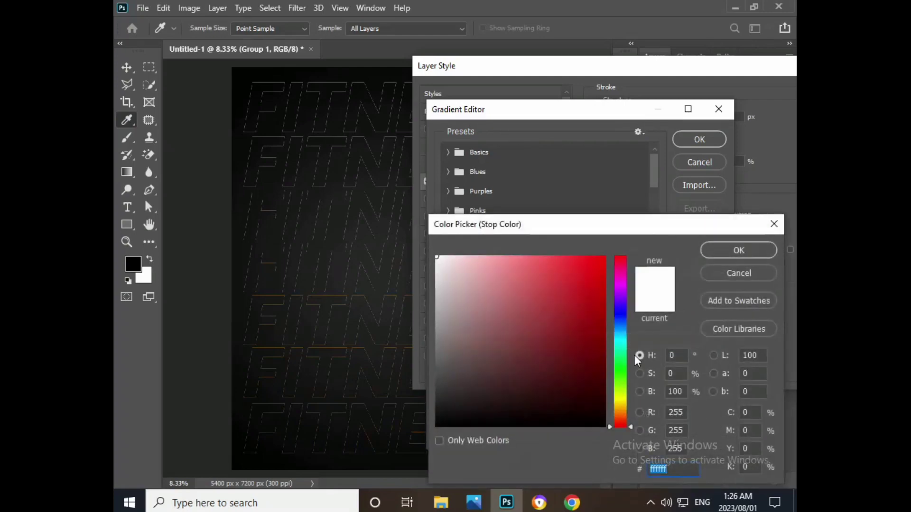
pyautogui.moveTo(625, 369); pyautogui.dragTo(623, 402)
pyautogui.click(604, 257)
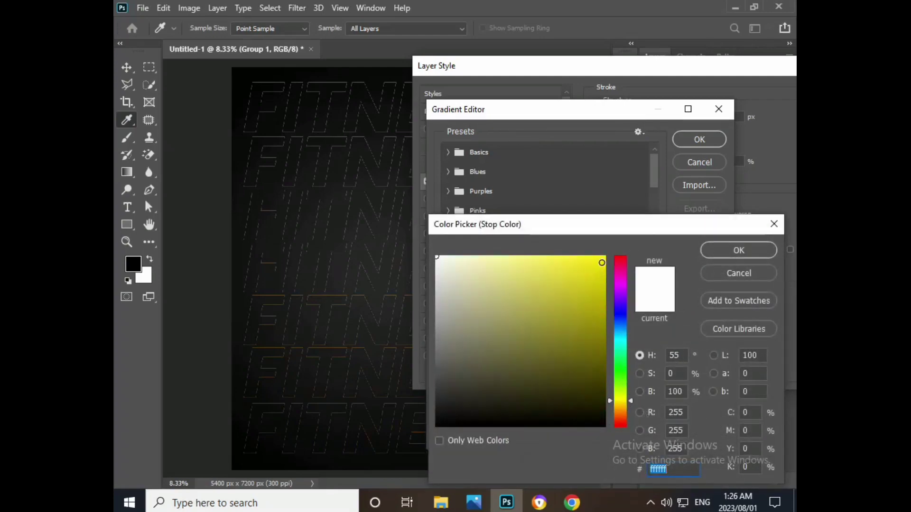
pyautogui.click(728, 250)
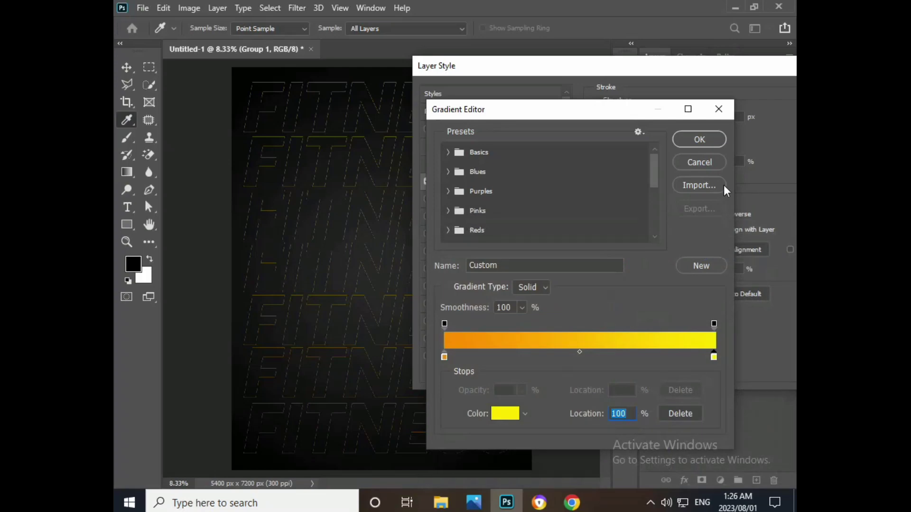
pyautogui.click(701, 139)
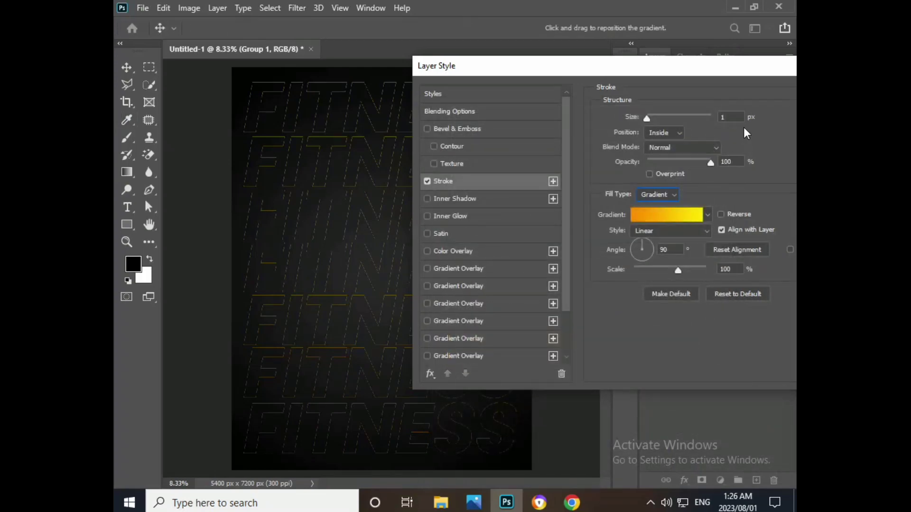
# - Set the stroke size to 15 px and apply the layer style
pyautogui.press('Up')
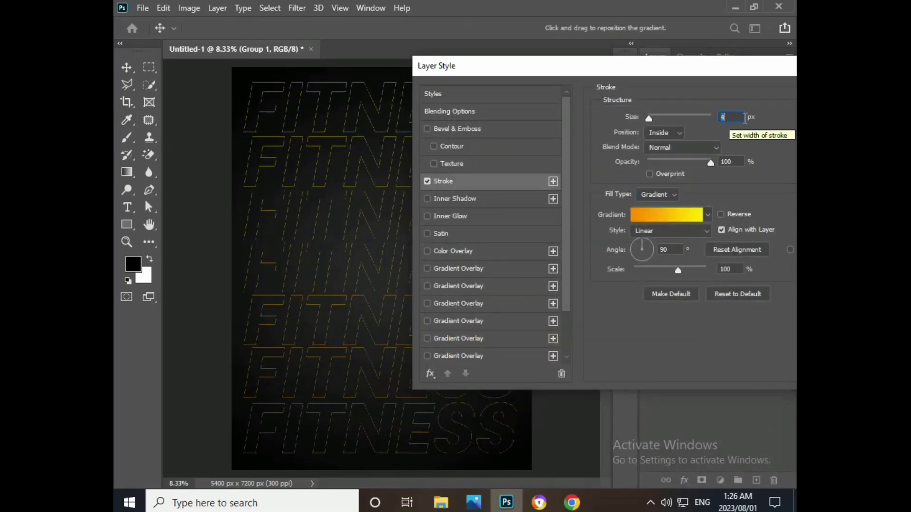
pyautogui.press('Up')
pyautogui.press('Up')
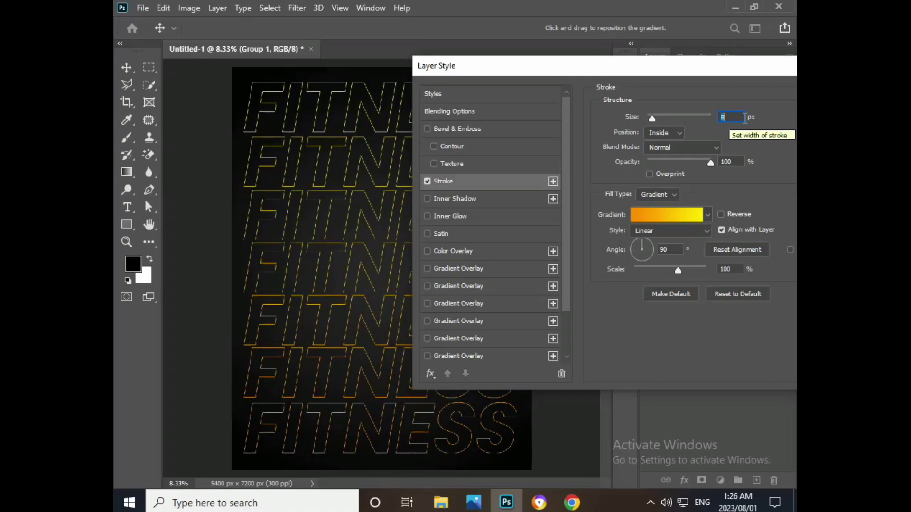
pyautogui.press('Up')
pyautogui.press('Up')
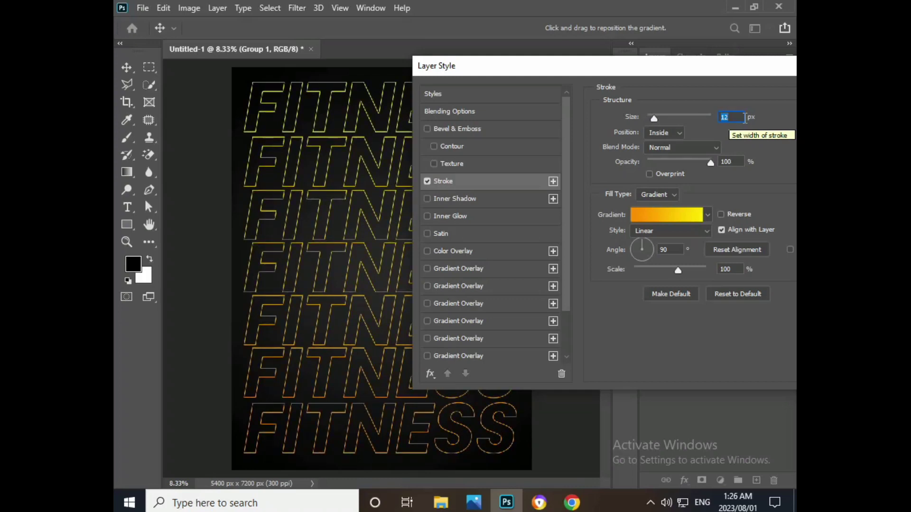
pyautogui.press('Up')
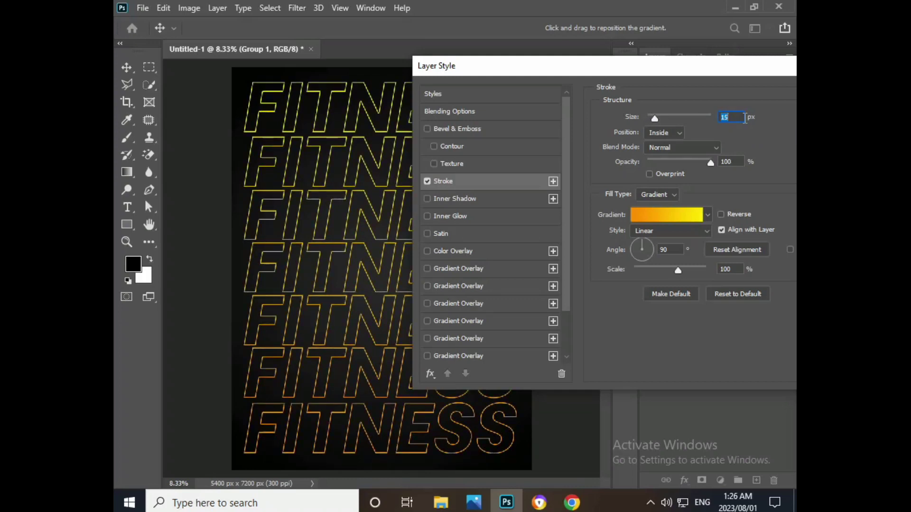
pyautogui.moveTo(737, 65); pyautogui.dragTo(610, 68)
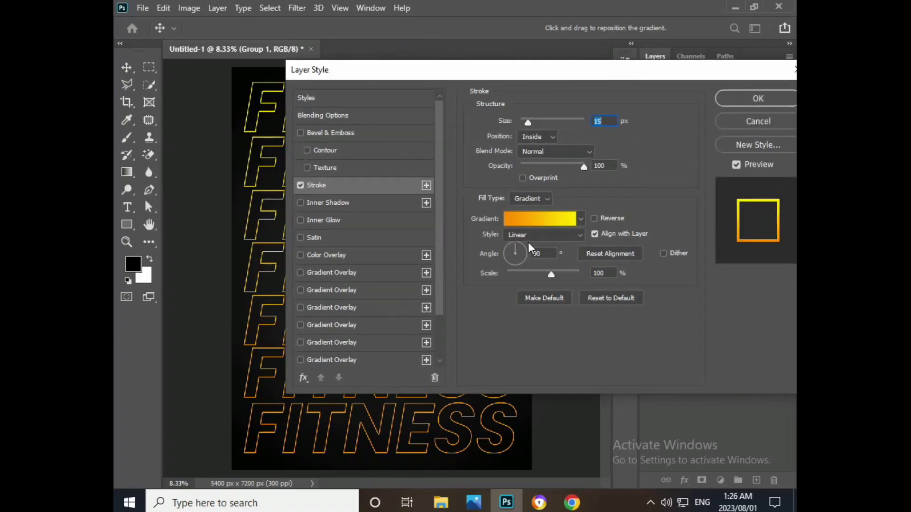
pyautogui.click(744, 101)
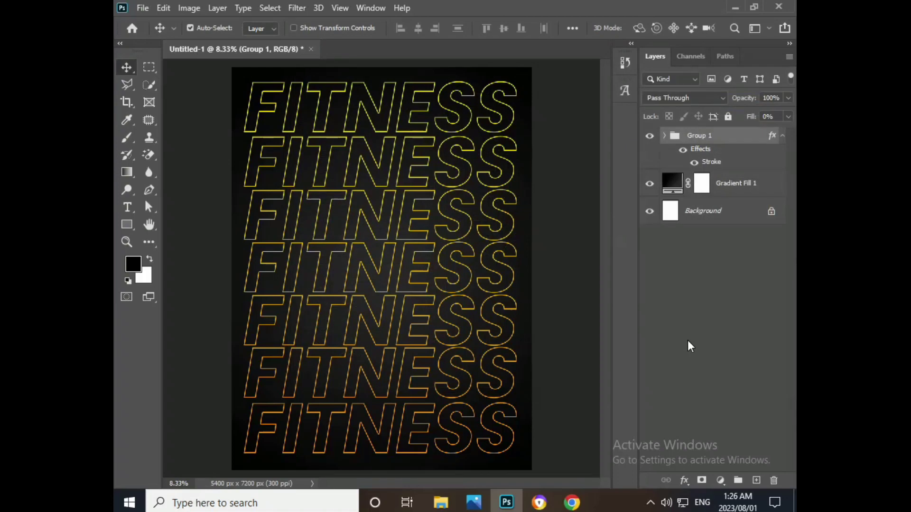
# - Lower Group 1 to 30% opacity and convert it to a smart object
pyautogui.click(785, 100)
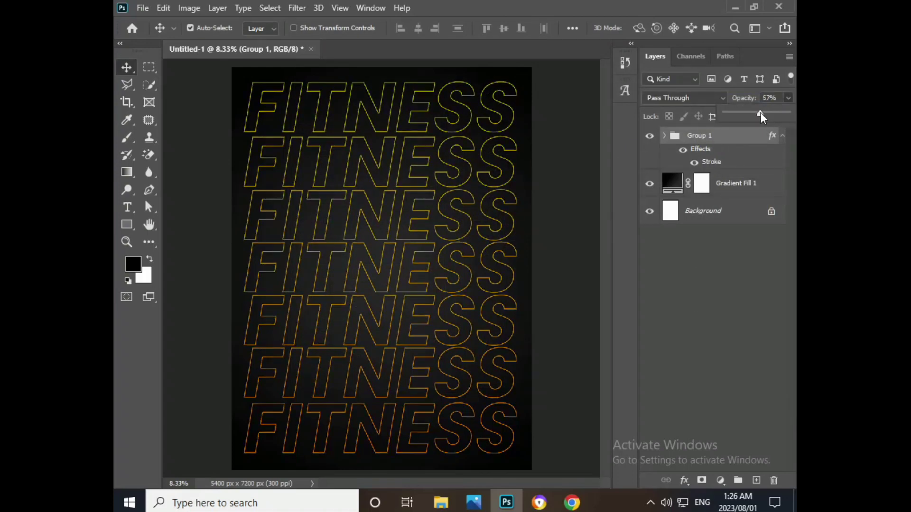
pyautogui.click(765, 99)
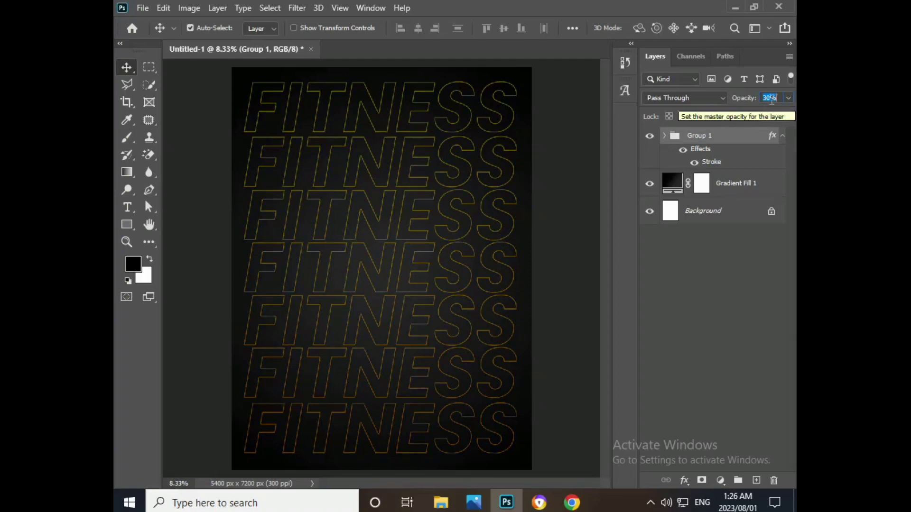
pyautogui.rightClick(718, 139)
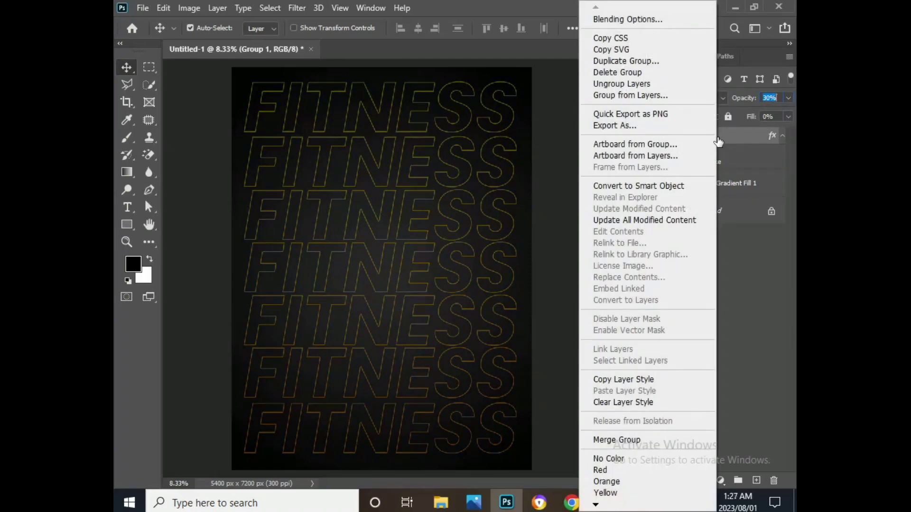
pyautogui.click(645, 186)
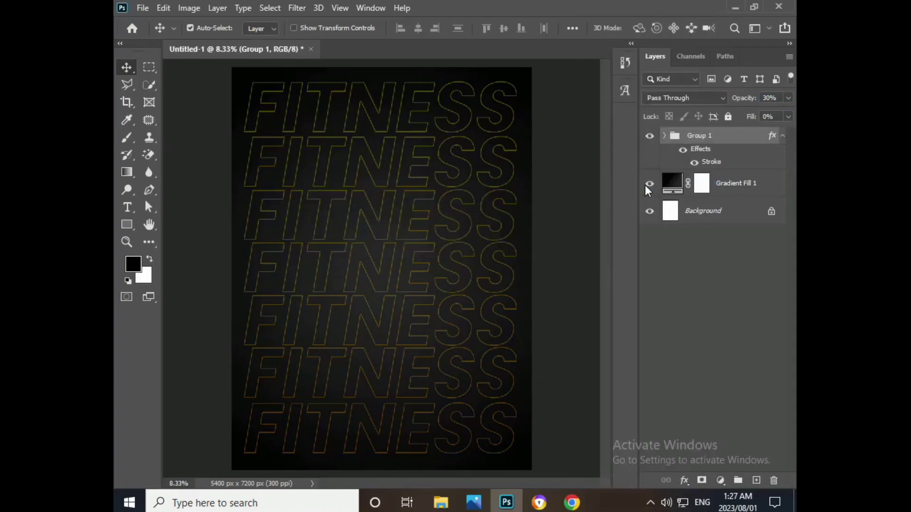
# - Open Layer 1.png and drag the lightning bolt into the Untitled-1 poster
pyautogui.click(142, 8)
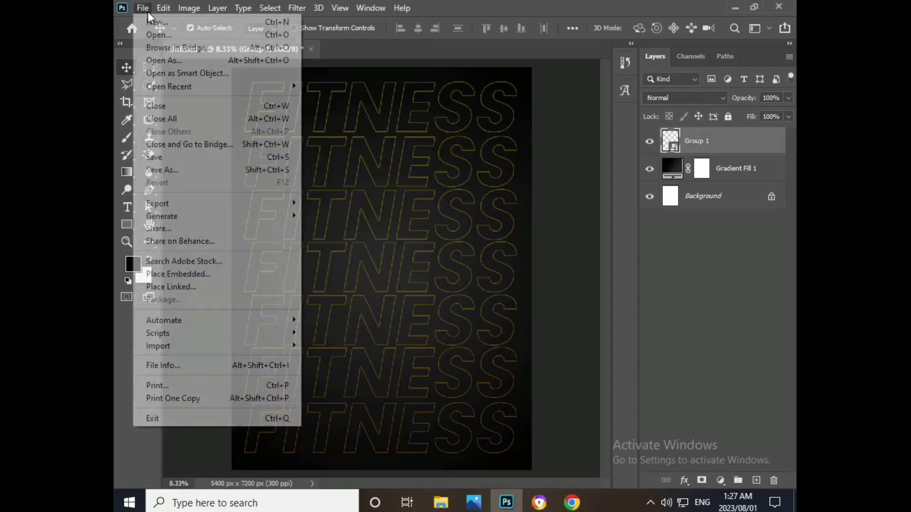
pyautogui.press('Escape')
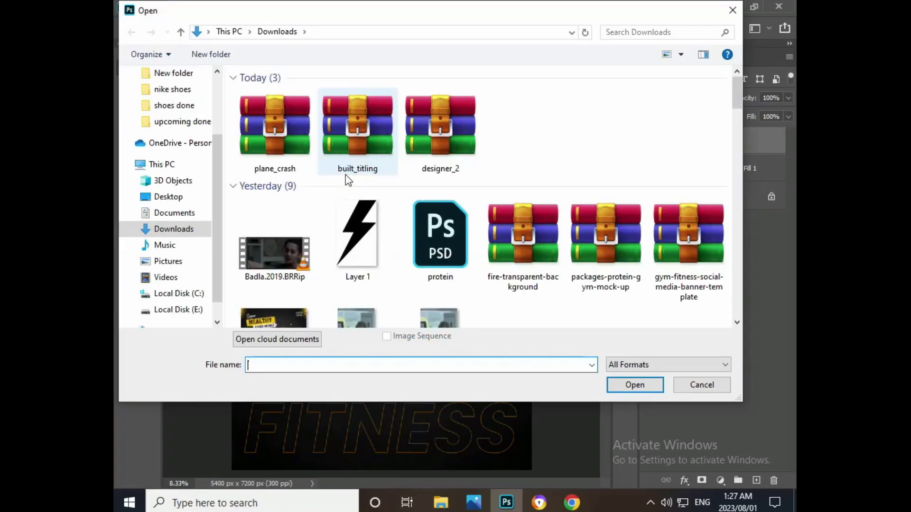
pyautogui.doubleClick(353, 224)
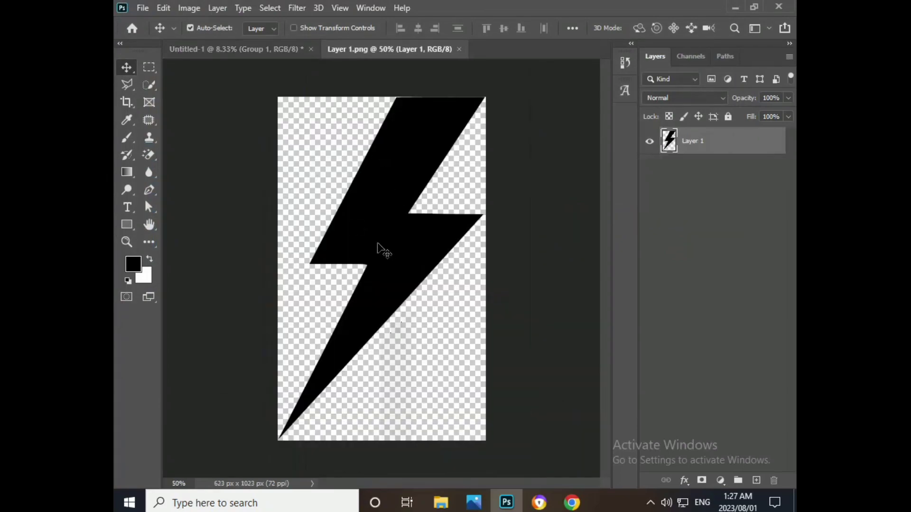
pyautogui.click(269, 49)
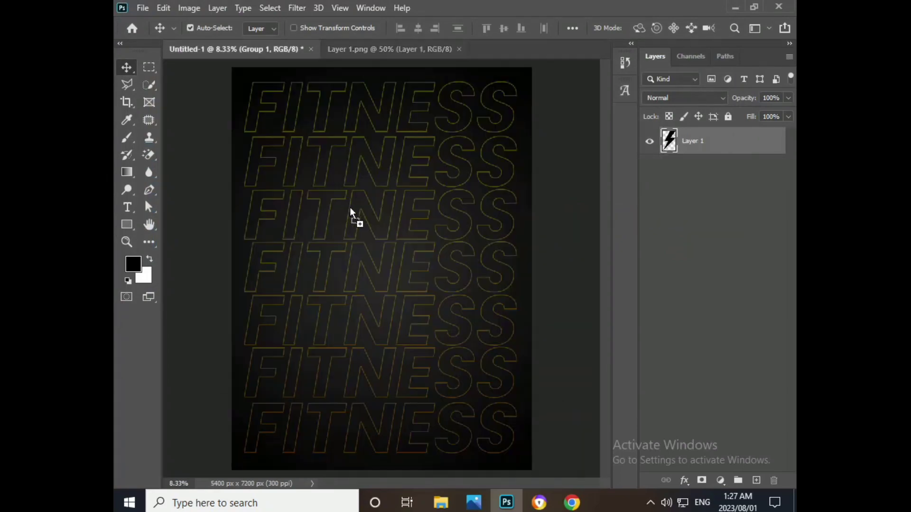
pyautogui.moveTo(269, 46); pyautogui.dragTo(349, 207)
# - Scale the bolt to run from the poster's top edge nearly to the bottom
pyautogui.hotkey('ctrl', 't')
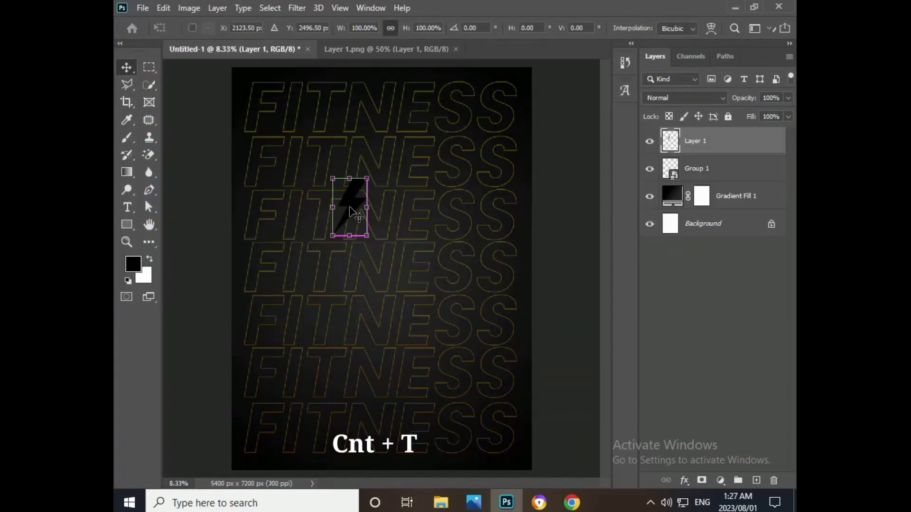
pyautogui.moveTo(366, 240)
pyautogui.mouseDown()
pyautogui.moveTo(452, 353)
pyautogui.moveTo(503, 455)
pyautogui.mouseUp()
pyautogui.moveTo(485, 366); pyautogui.dragTo(467, 210)
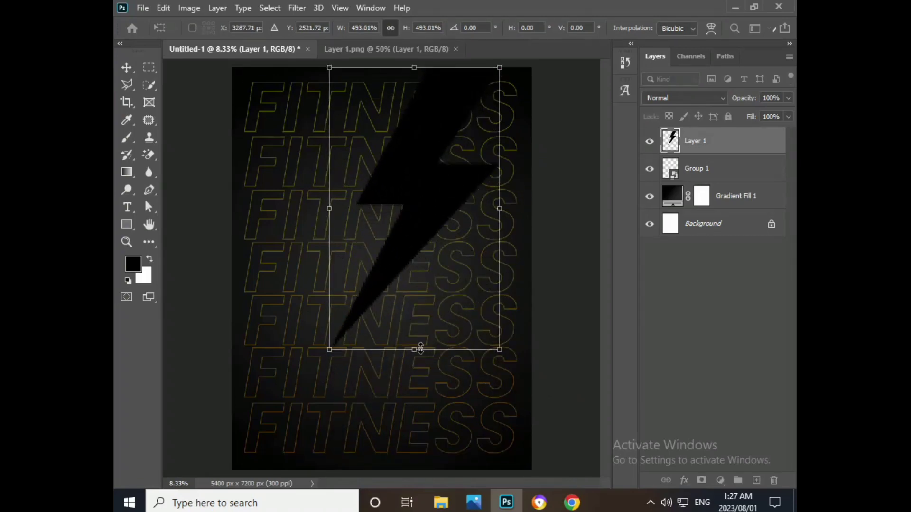
pyautogui.moveTo(421, 349); pyautogui.dragTo(421, 471)
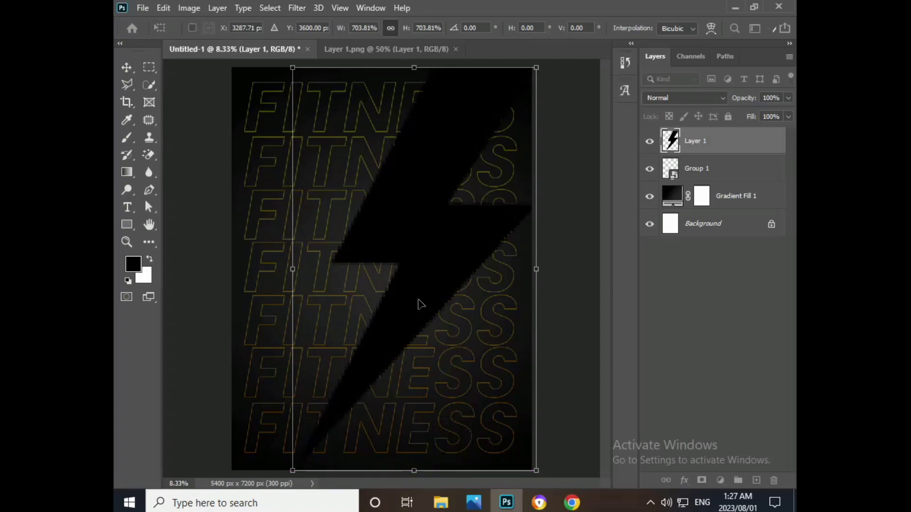
pyautogui.moveTo(421, 305); pyautogui.dragTo(415, 302)
pyautogui.press('Return')
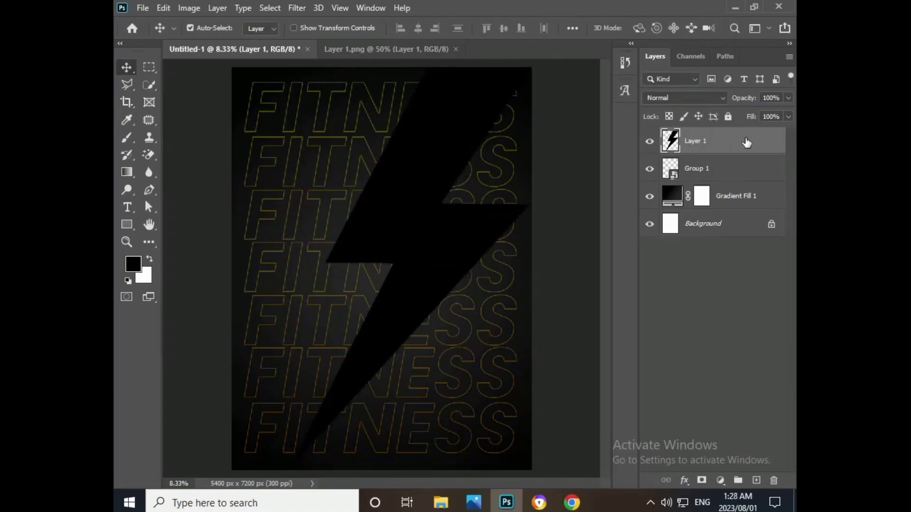
pyautogui.rightClick(713, 144)
pyautogui.click(622, 19)
# - Add a Gradient Overlay to the bolt, keeping the left stop orange
pyautogui.moveTo(477, 78); pyautogui.dragTo(639, 75)
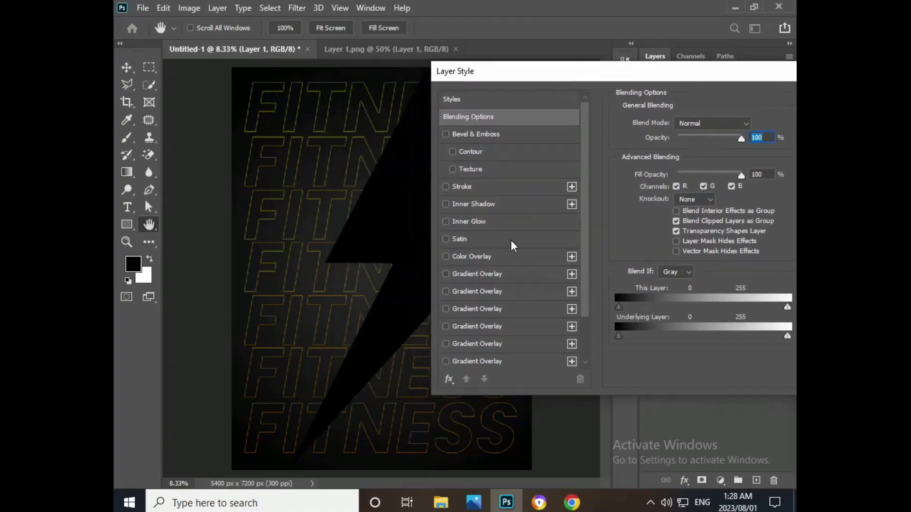
pyautogui.click(496, 274)
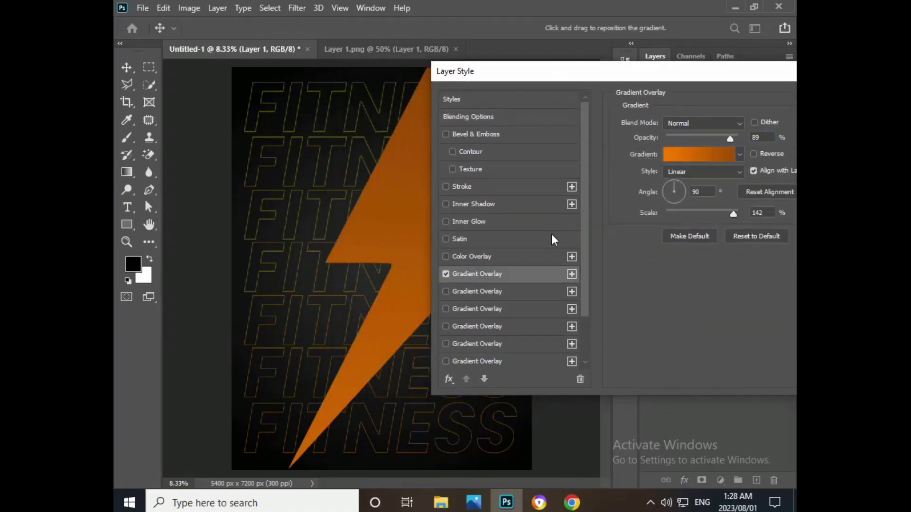
pyautogui.click(669, 157)
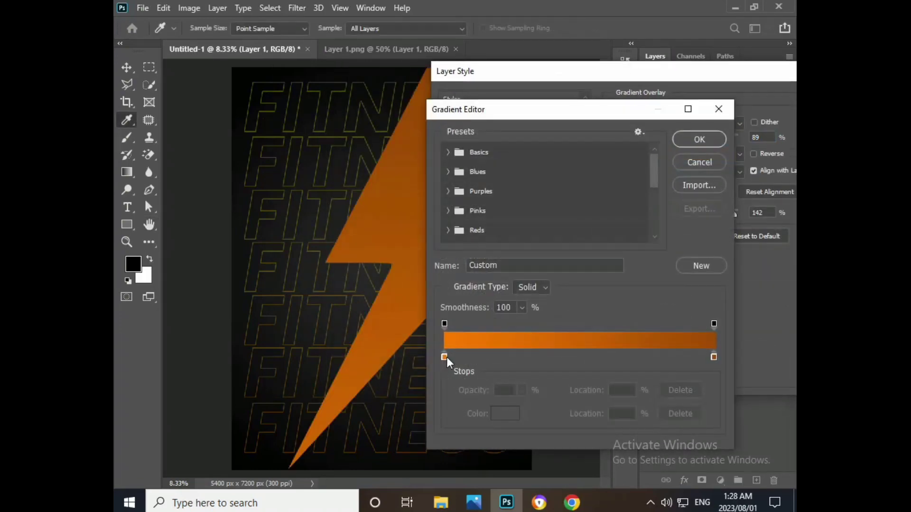
pyautogui.doubleClick(445, 357)
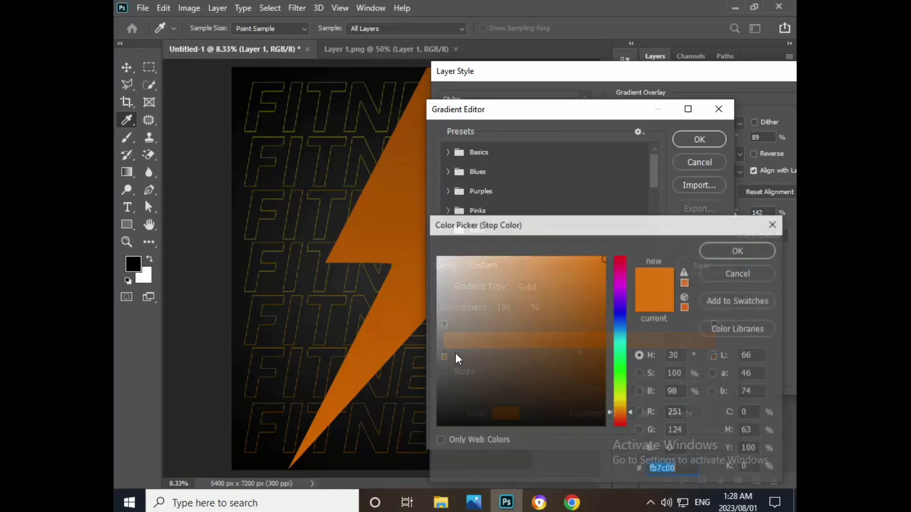
pyautogui.click(715, 248)
# - Set the right gradient stop to #ffcc00, apply the overlay, and nudge the bolt into place
pyautogui.doubleClick(714, 357)
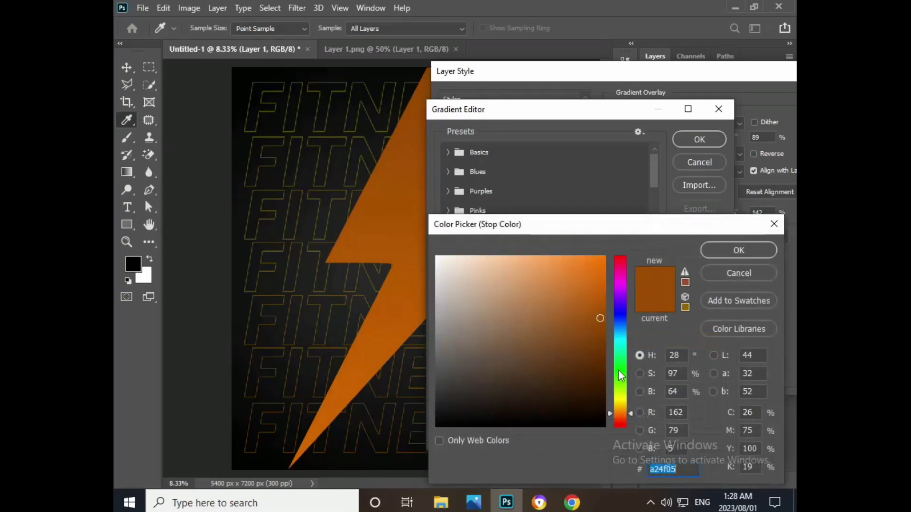
pyautogui.moveTo(622, 414); pyautogui.dragTo(623, 405)
pyautogui.write('ffcc00')
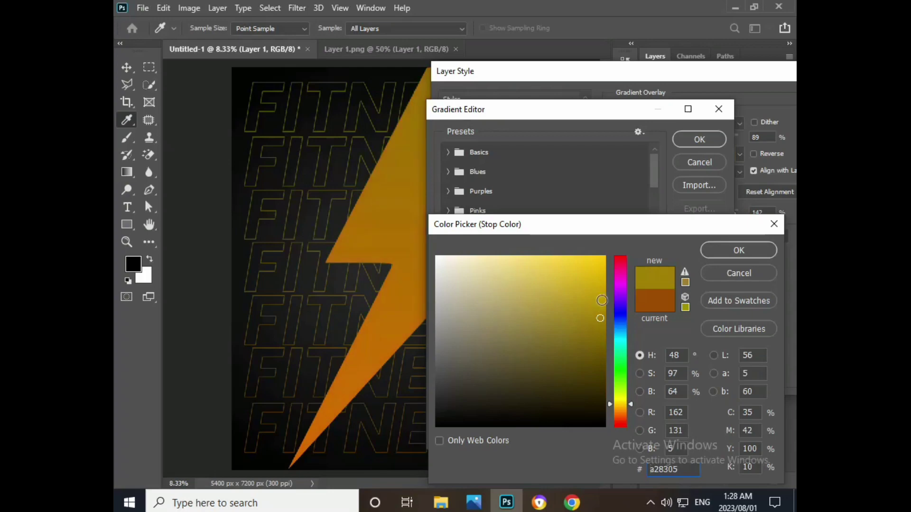
pyautogui.click(705, 251)
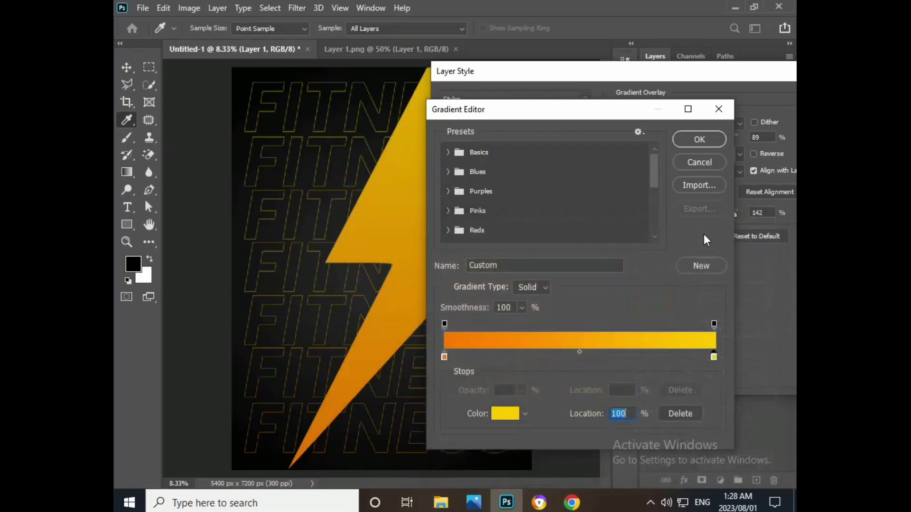
pyautogui.click(702, 141)
pyautogui.moveTo(695, 75); pyautogui.dragTo(525, 78)
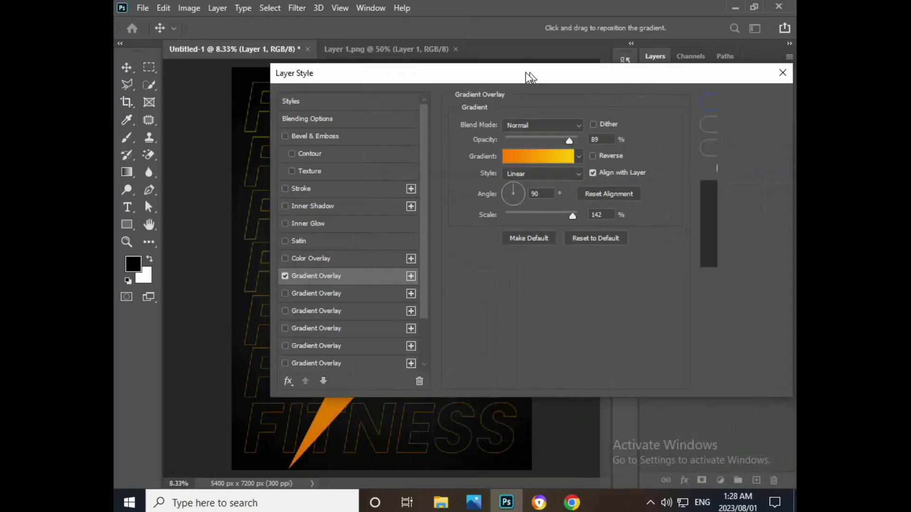
pyautogui.click(730, 104)
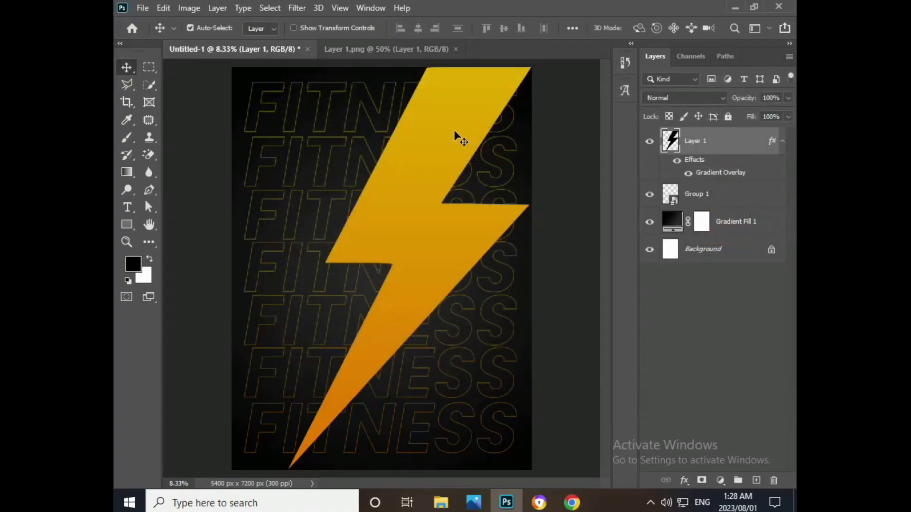
pyautogui.moveTo(454, 130)
pyautogui.mouseDown()
pyautogui.moveTo(444, 152)
pyautogui.moveTo(446, 139)
pyautogui.mouseUp()
pyautogui.moveTo(446, 138); pyautogui.dragTo(446, 139)
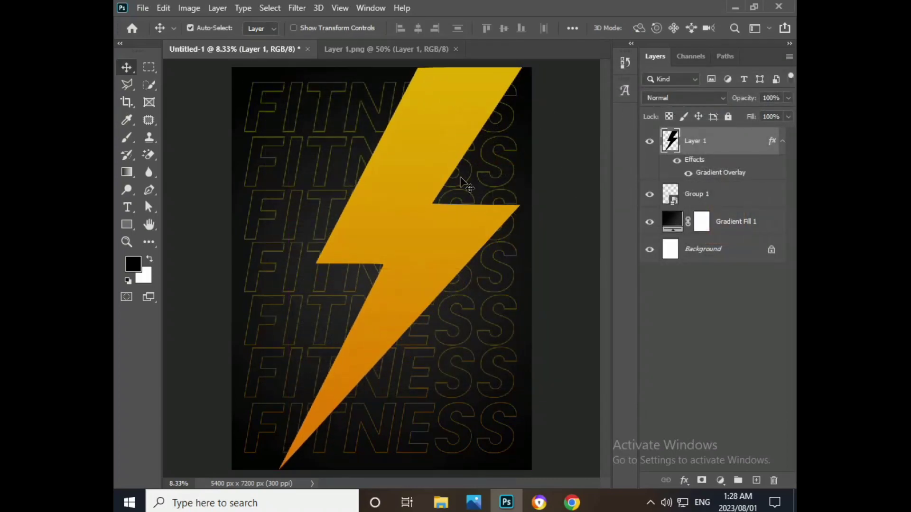
# - Open xd.png and drop the protein tub onto the poster
pyautogui.click(142, 8)
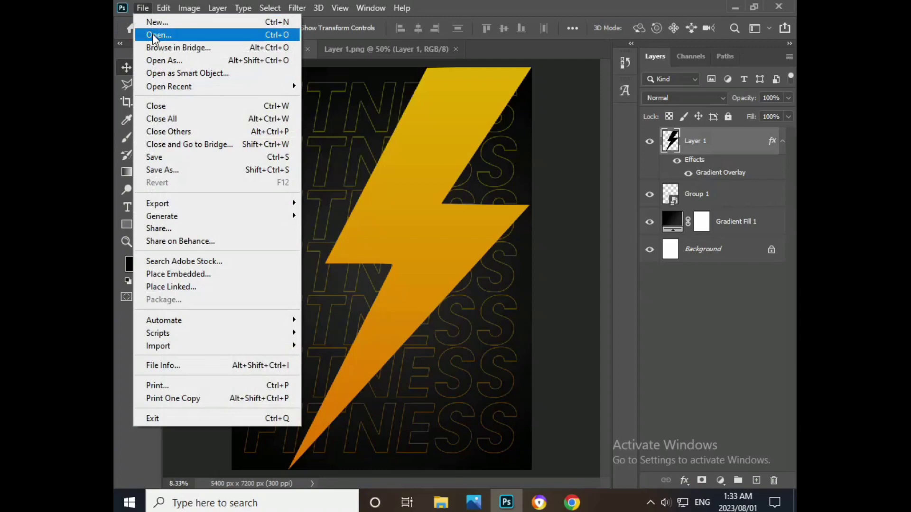
pyautogui.click(153, 35)
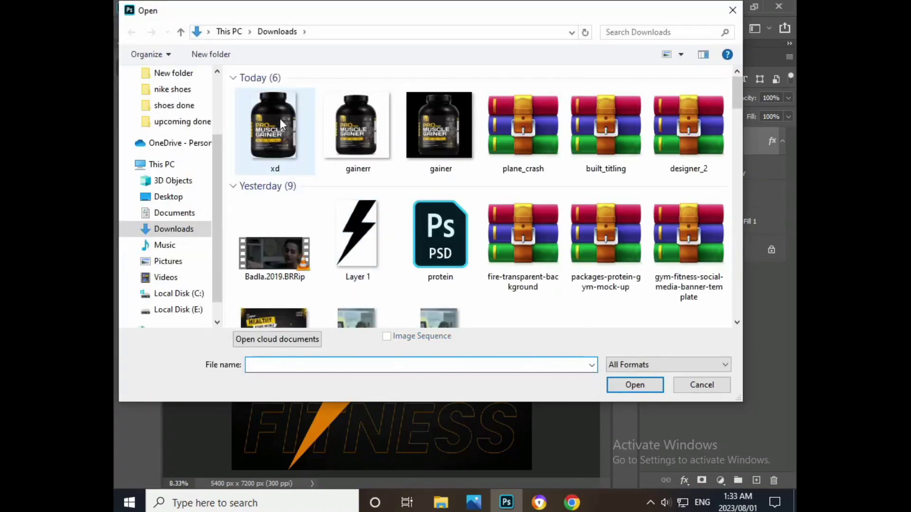
pyautogui.press('Escape')
pyautogui.moveTo(325, 224); pyautogui.dragTo(238, 51)
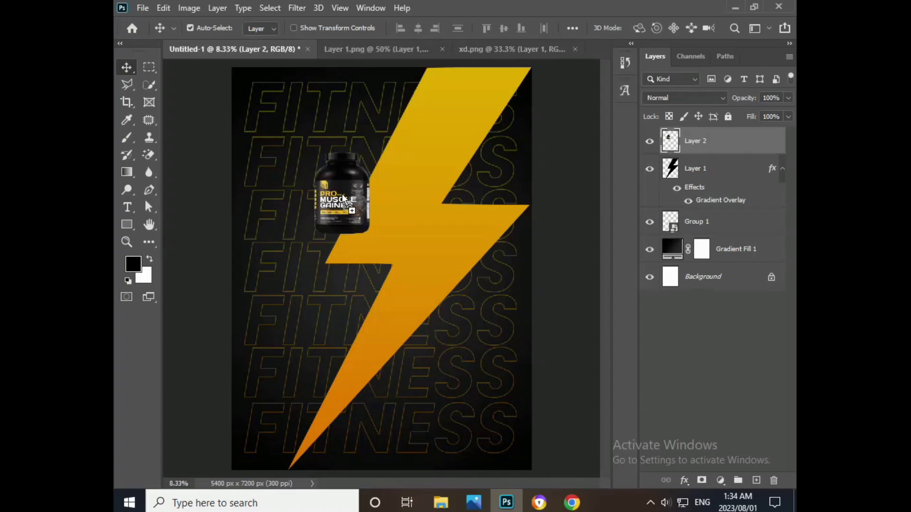
pyautogui.moveTo(238, 51)
pyautogui.mouseDown()
pyautogui.moveTo(303, 255)
pyautogui.moveTo(435, 326)
pyautogui.moveTo(413, 265)
pyautogui.mouseUp()
# - Enlarge the tub to about 283% and tilt it slightly over the bolt
pyautogui.hotkey('ctrl', 't')
pyautogui.moveTo(342, 237); pyautogui.dragTo(320, 249)
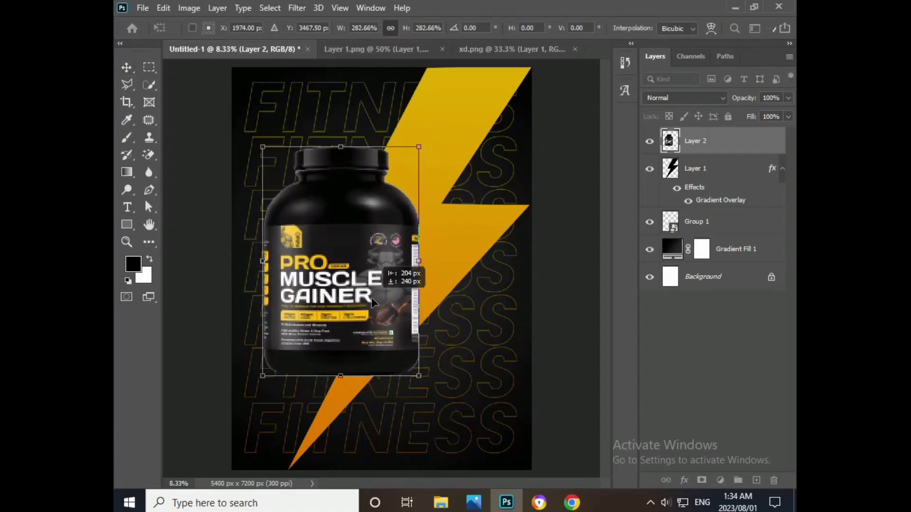
pyautogui.moveTo(437, 256); pyautogui.dragTo(444, 253)
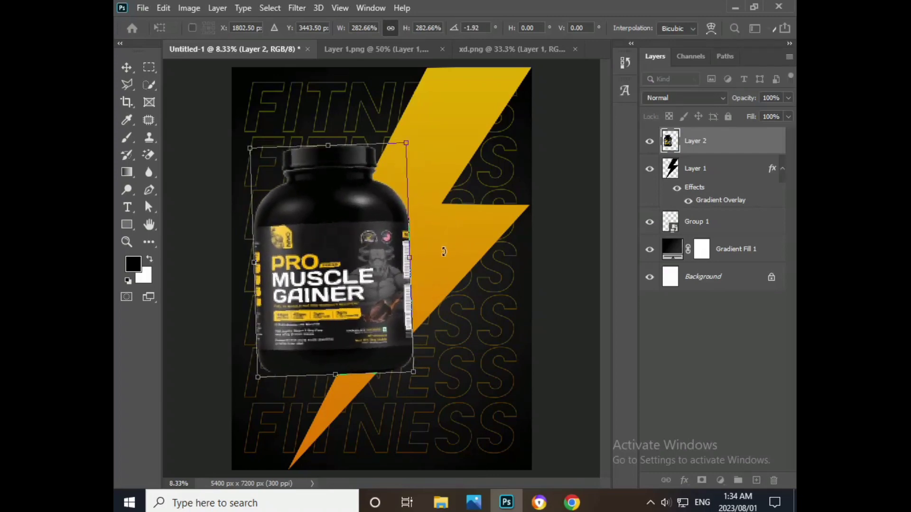
pyautogui.press('Return')
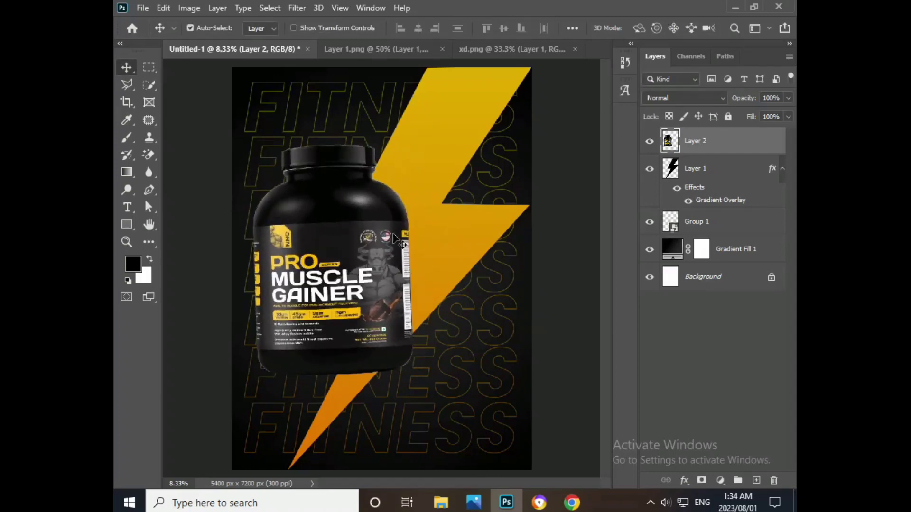
# - Add a Levels adjustment above the tub that darkens its shadows
pyautogui.click(719, 476)
pyautogui.click(716, 291)
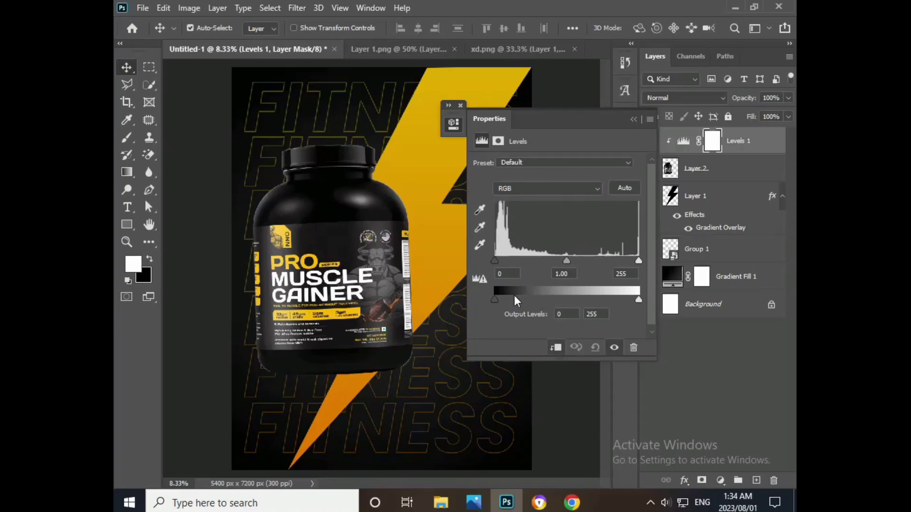
pyautogui.moveTo(496, 261); pyautogui.dragTo(506, 263)
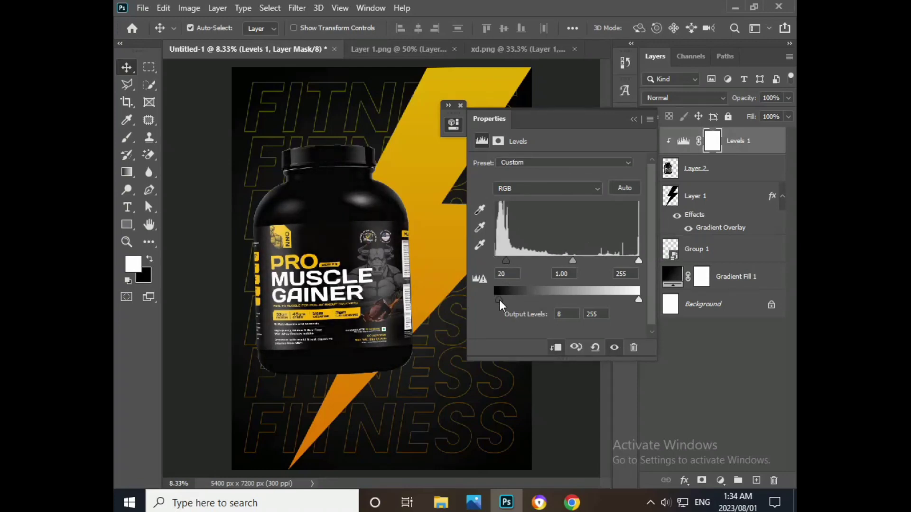
pyautogui.moveTo(499, 300); pyautogui.dragTo(502, 300)
pyautogui.click(634, 119)
# - Add a Curves adjustment brightening the tub, then select the tub with both adjustments
pyautogui.click(721, 480)
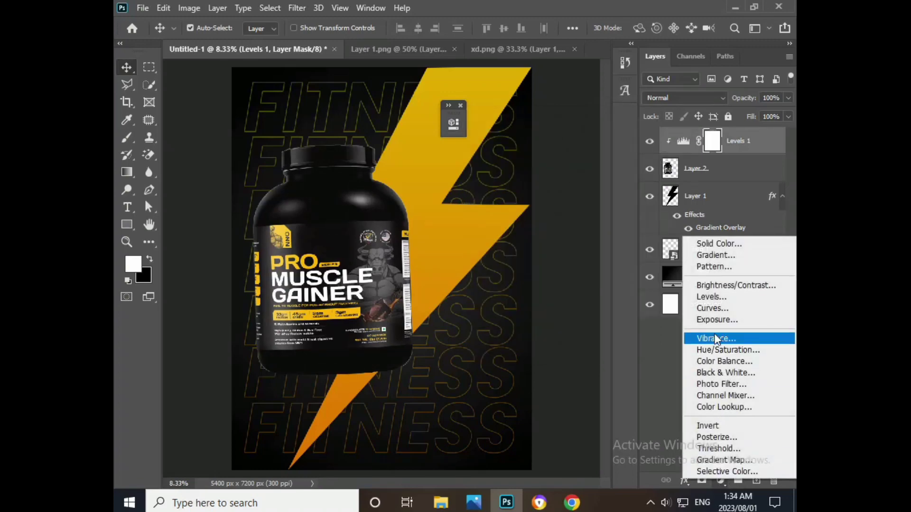
pyautogui.click(728, 309)
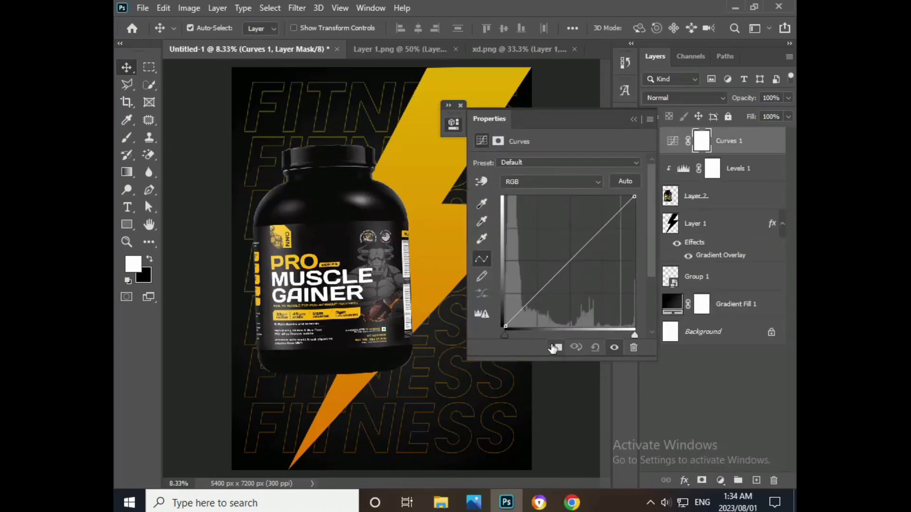
pyautogui.moveTo(558, 273); pyautogui.dragTo(560, 260)
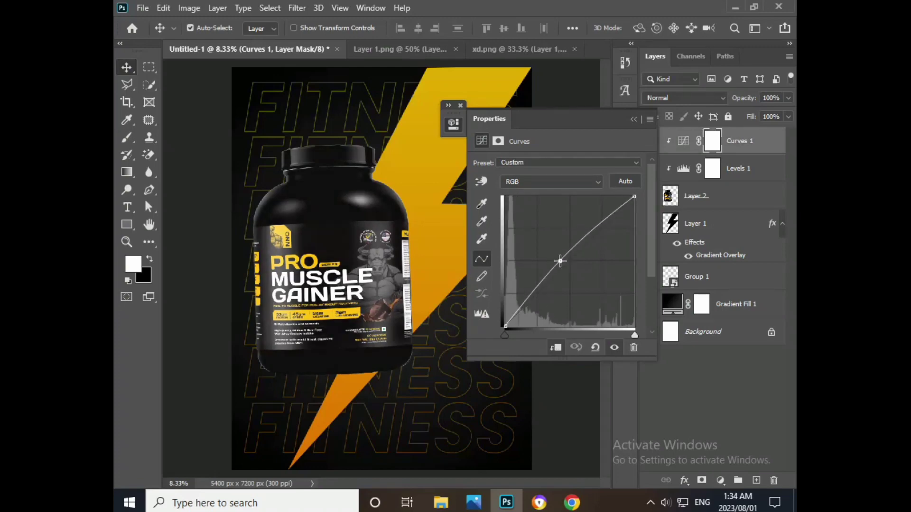
pyautogui.click(634, 119)
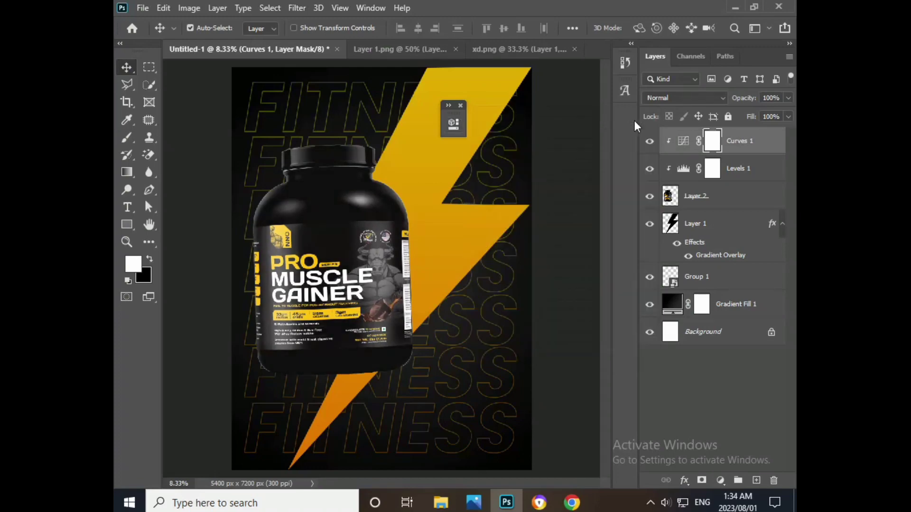
pyautogui.click(461, 105)
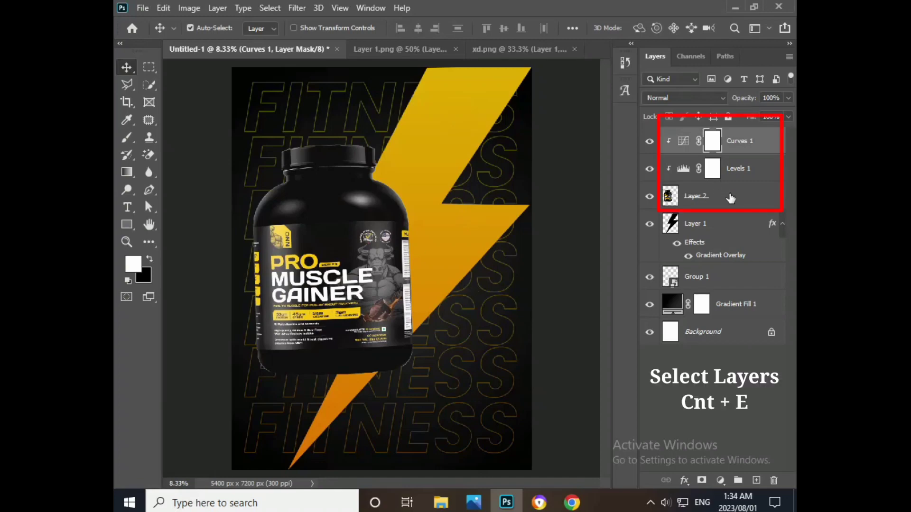
pyautogui.keyDown('shift'); pyautogui.click(730, 198); pyautogui.keyUp('shift')
# - Merge the adjustments into the tub and add a drop shadow: opacity 85, distance 96, size 177
pyautogui.hotkey('ctrl', 'e')
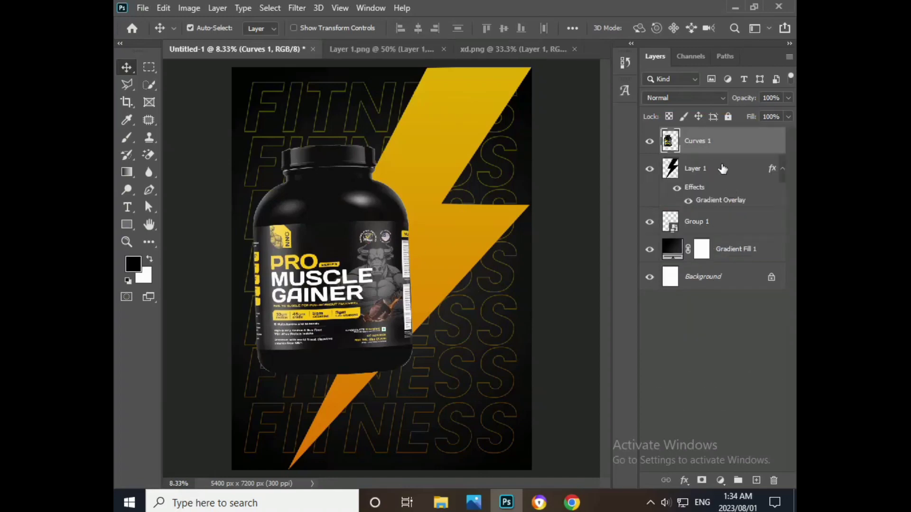
pyautogui.rightClick(716, 143)
pyautogui.click(639, 17)
pyautogui.moveTo(440, 88); pyautogui.dragTo(556, 89)
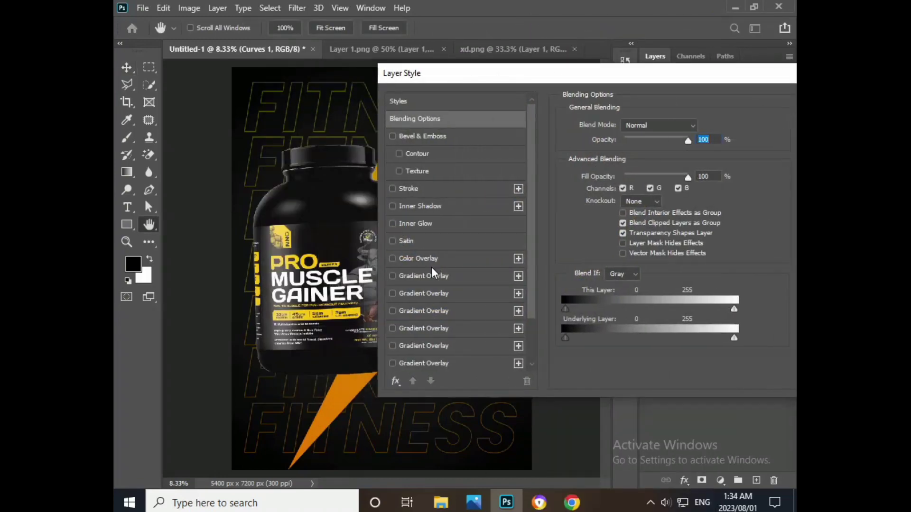
pyautogui.scroll(-3, 446, 285)
pyautogui.click(446, 362)
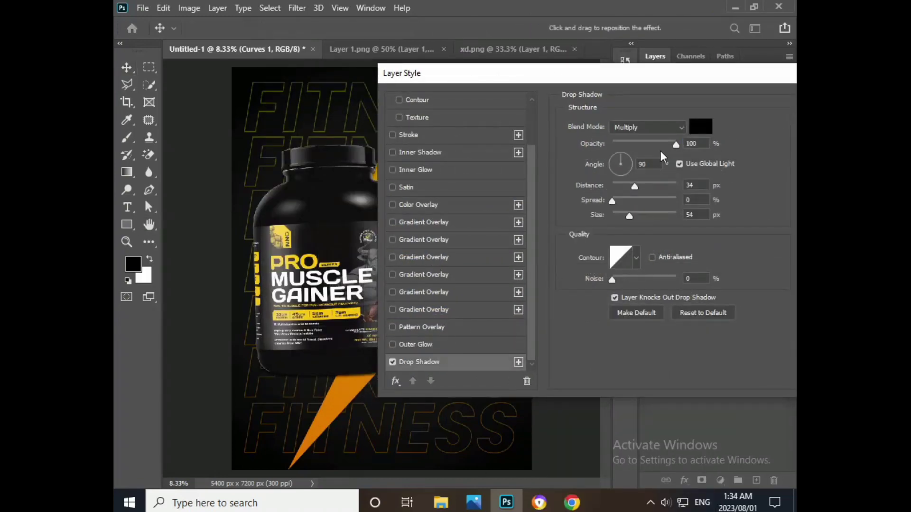
pyautogui.moveTo(671, 144); pyautogui.dragTo(667, 144)
pyautogui.moveTo(639, 185); pyautogui.dragTo(659, 185)
pyautogui.moveTo(623, 215); pyautogui.dragTo(661, 215)
pyautogui.moveTo(666, 81); pyautogui.dragTo(692, 80)
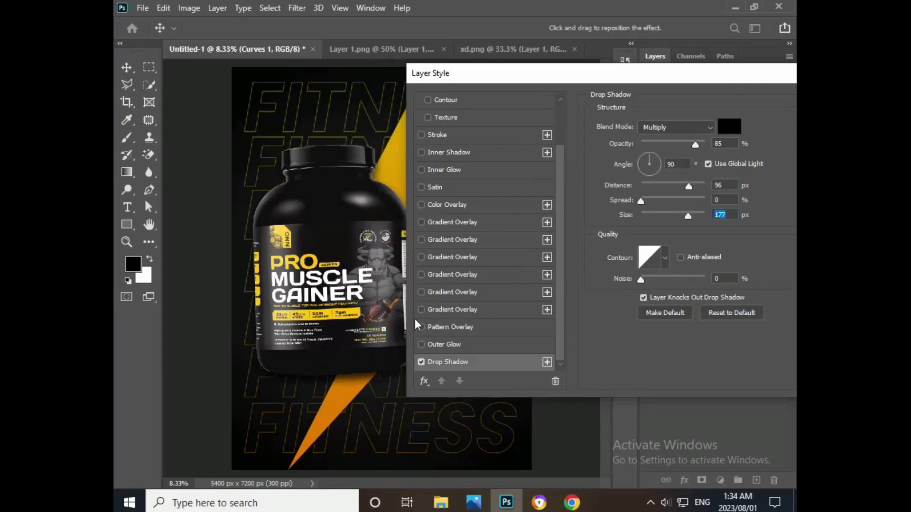
pyautogui.moveTo(621, 79); pyautogui.dragTo(462, 93)
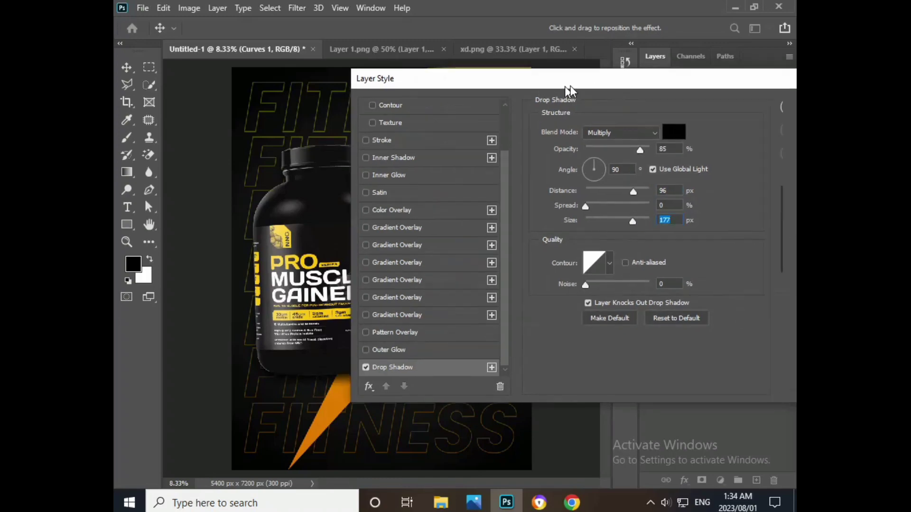
pyautogui.click(700, 119)
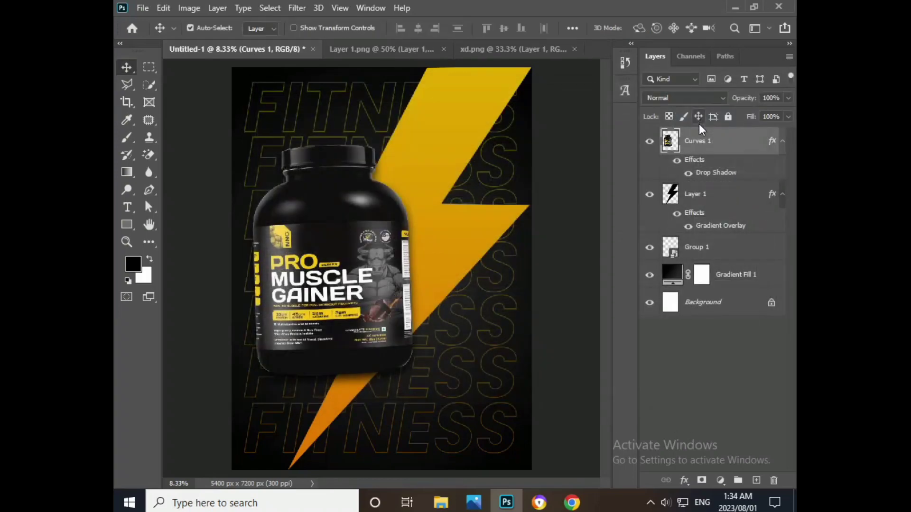
# - Scale the tub down to about 92% and move it slightly lower
pyautogui.hotkey('ctrl', 't')
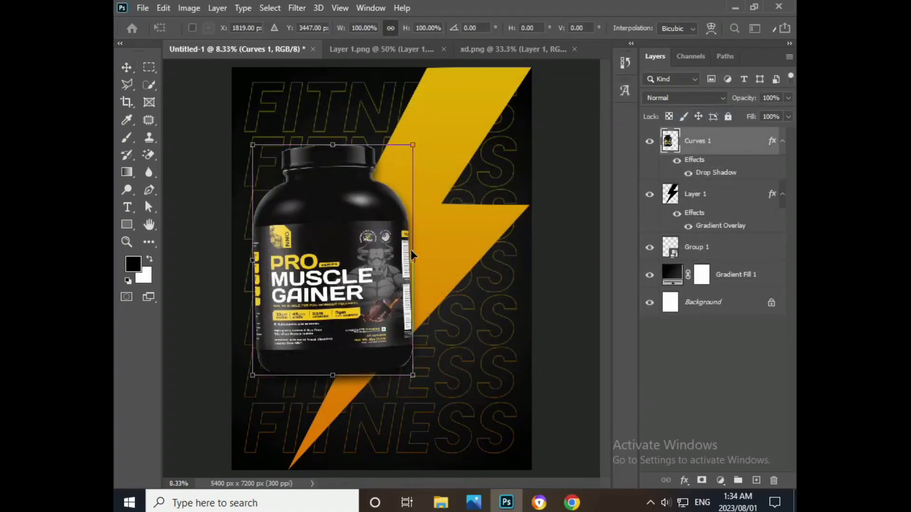
pyautogui.moveTo(411, 255); pyautogui.dragTo(398, 260)
pyautogui.moveTo(342, 272); pyautogui.dragTo(346, 278)
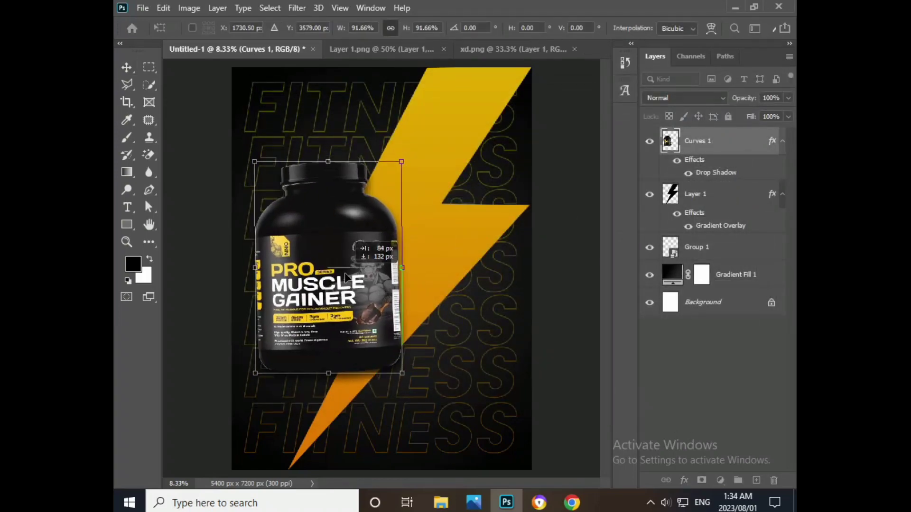
pyautogui.press('Return')
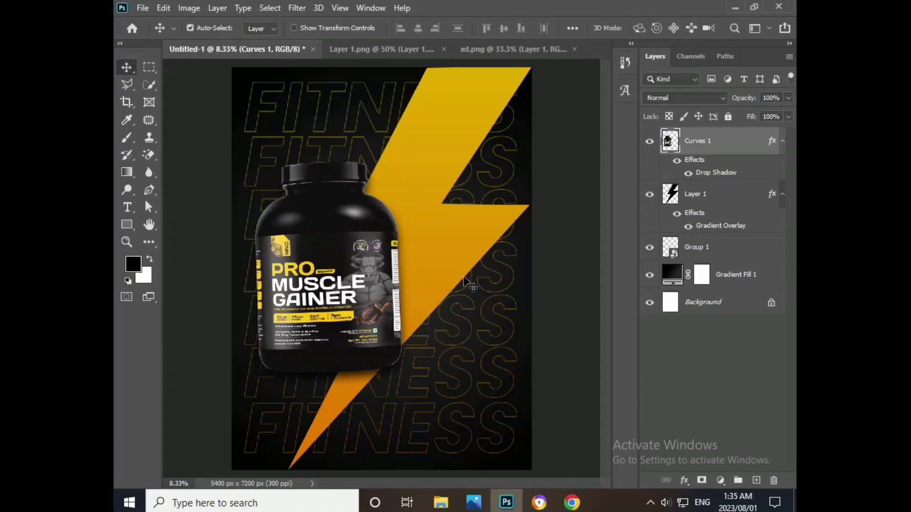
# - Scroll to the top of the poster and start a text box over the FITNESS row
pyautogui.scroll(2, 403, 265)
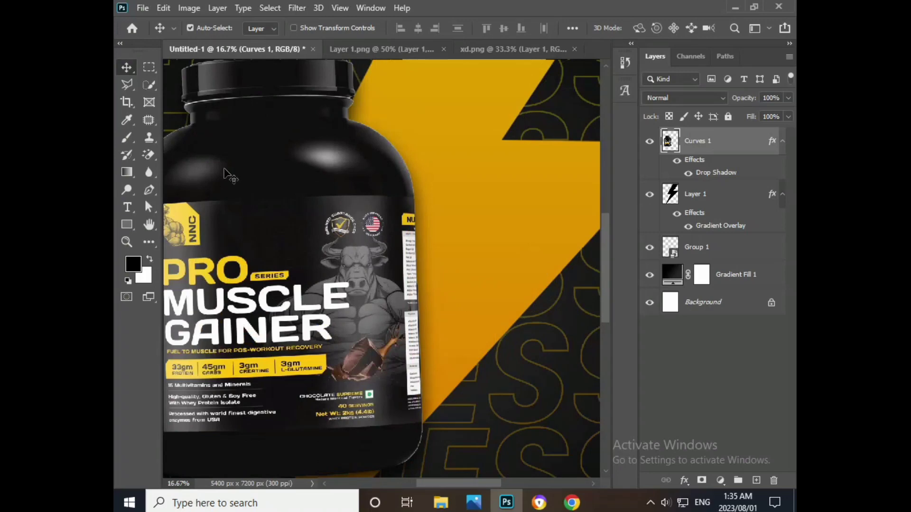
pyautogui.scroll(3, 402, 266)
pyautogui.scroll(3, 393, 332)
pyautogui.moveTo(244, 265); pyautogui.dragTo(225, 227)
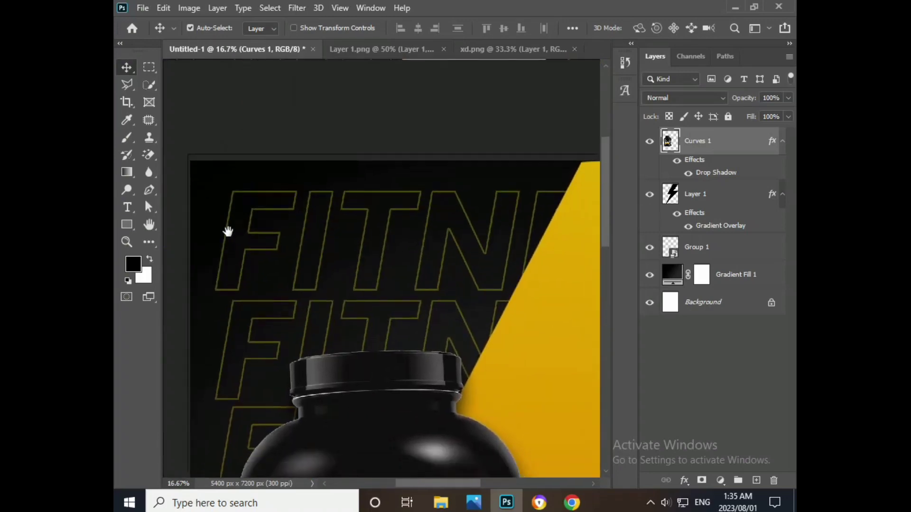
pyautogui.press('t')
pyautogui.moveTo(195, 193)
pyautogui.mouseDown()
pyautogui.moveTo(270, 240)
pyautogui.moveTo(508, 283)
pyautogui.mouseUp()
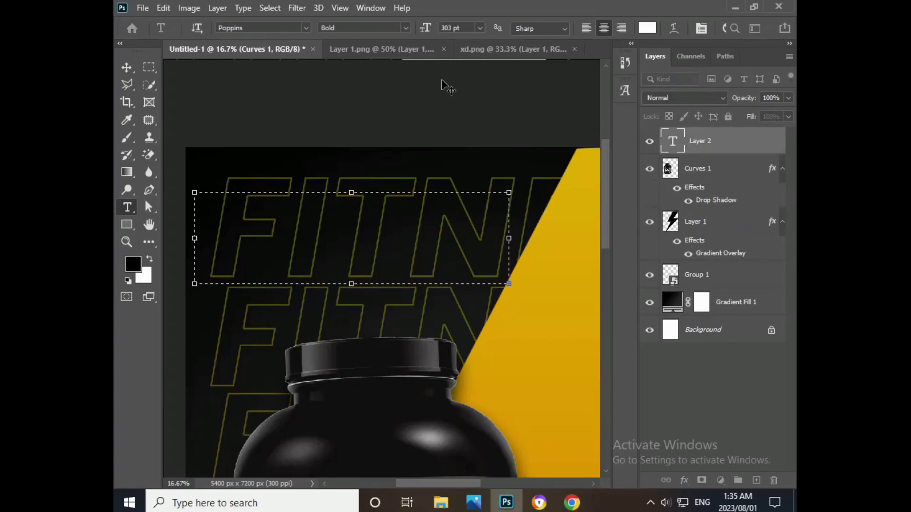
# - Create a text box at the top of the poster reading 'A1 FITNESS'
pyautogui.moveTo(448, 32); pyautogui.dragTo(421, 185)
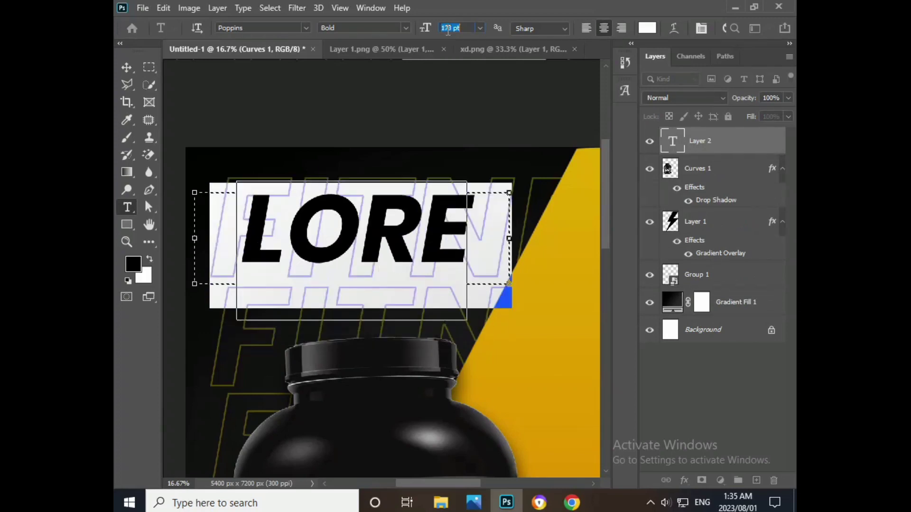
pyautogui.write('83')
pyautogui.click(438, 230)
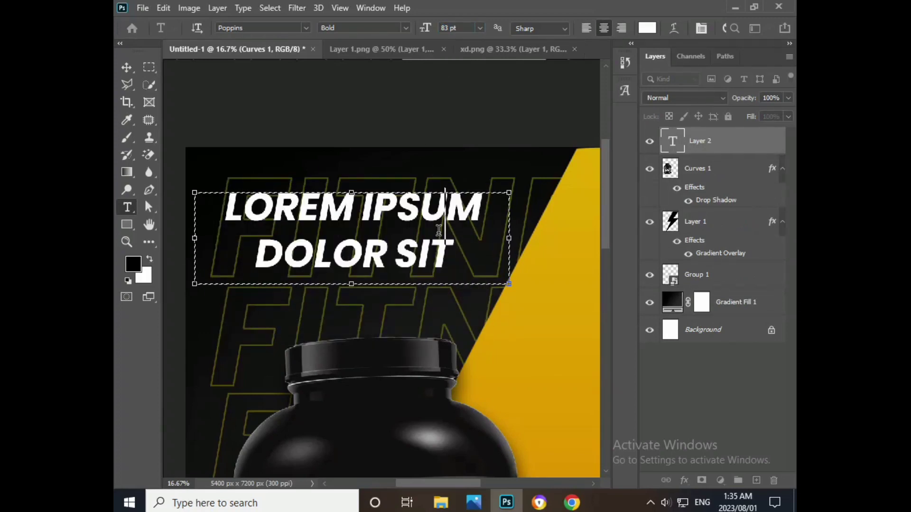
pyautogui.hotkey('ctrl', 'a')
pyautogui.press('BackSpace')
pyautogui.write('A')
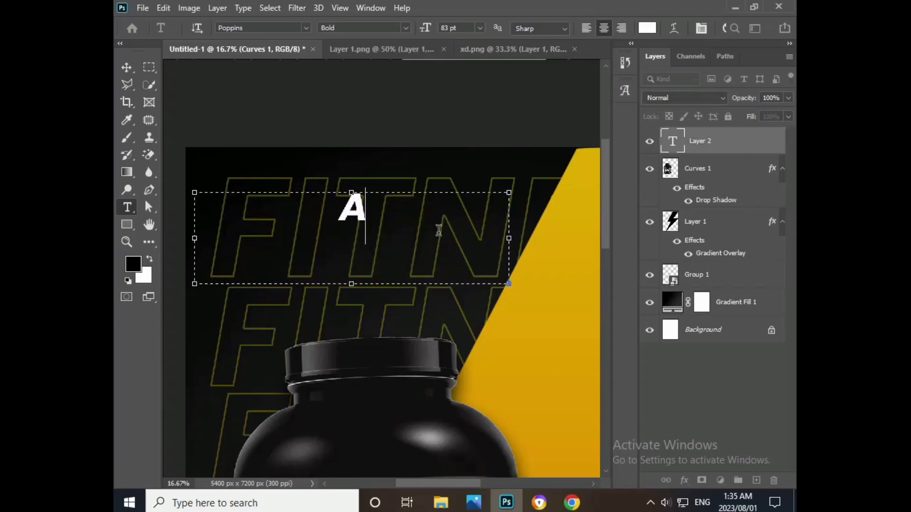
pyautogui.write('1')
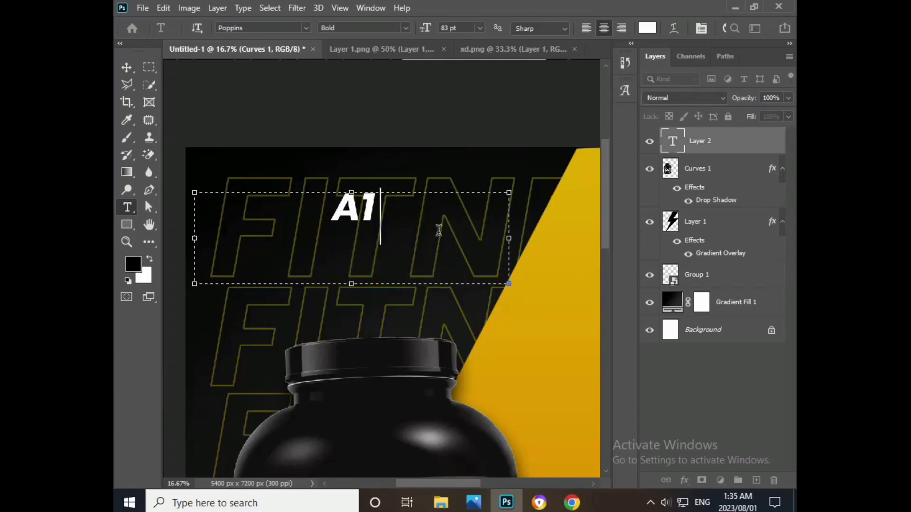
pyautogui.write(' FITNE')
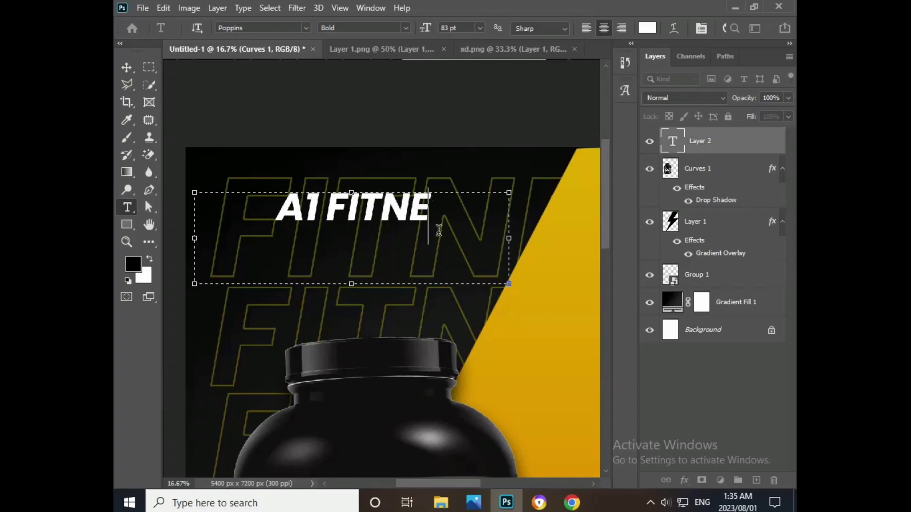
pyautogui.write('SS')
# - Make the title upright, in Bebas Regular at 144 pt
pyautogui.hotkey('ctrl', 'a')
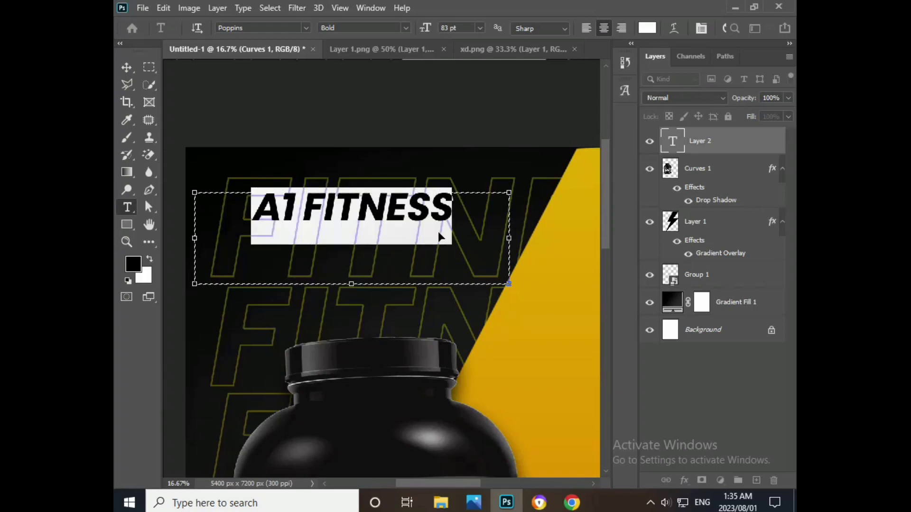
pyautogui.click(700, 31)
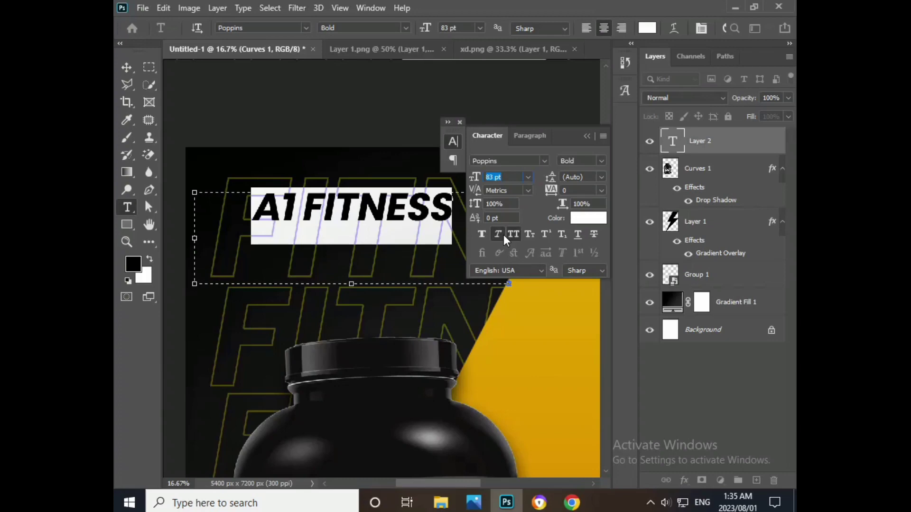
pyautogui.click(498, 233)
pyautogui.click(524, 162)
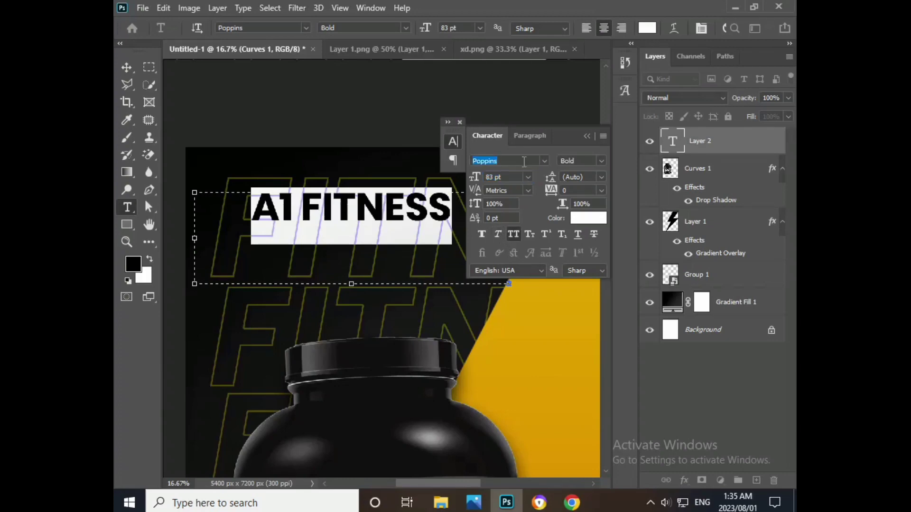
pyautogui.write('beb')
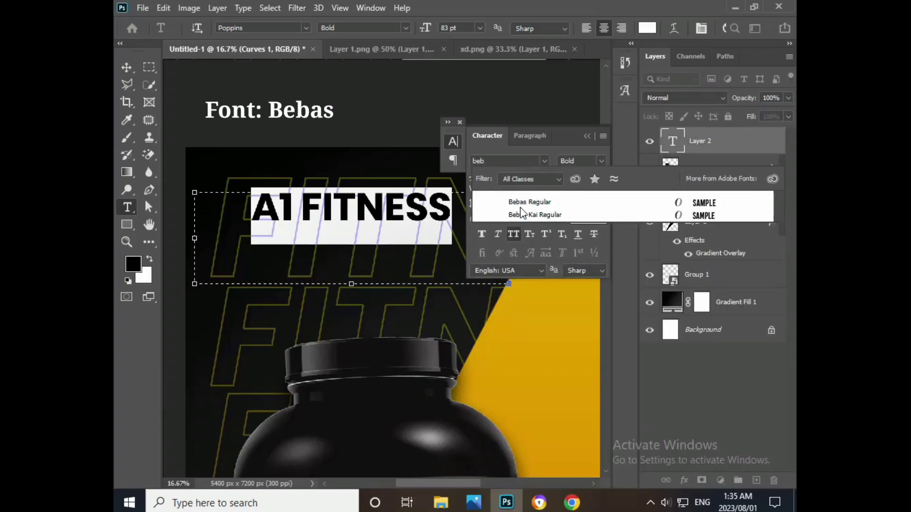
pyautogui.click(519, 207)
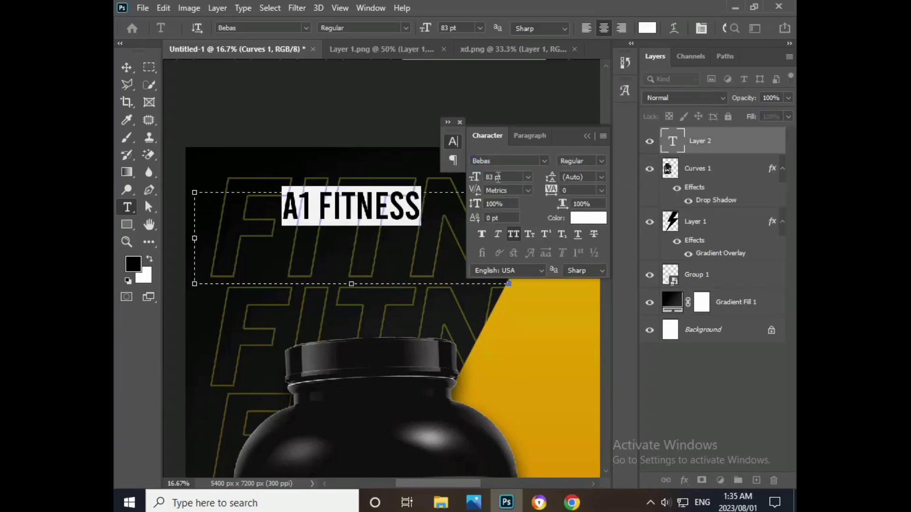
pyautogui.scroll(8, 498, 177)
pyautogui.scroll(10, 497, 177)
pyautogui.scroll(11, 498, 177)
pyautogui.scroll(11, 498, 177)
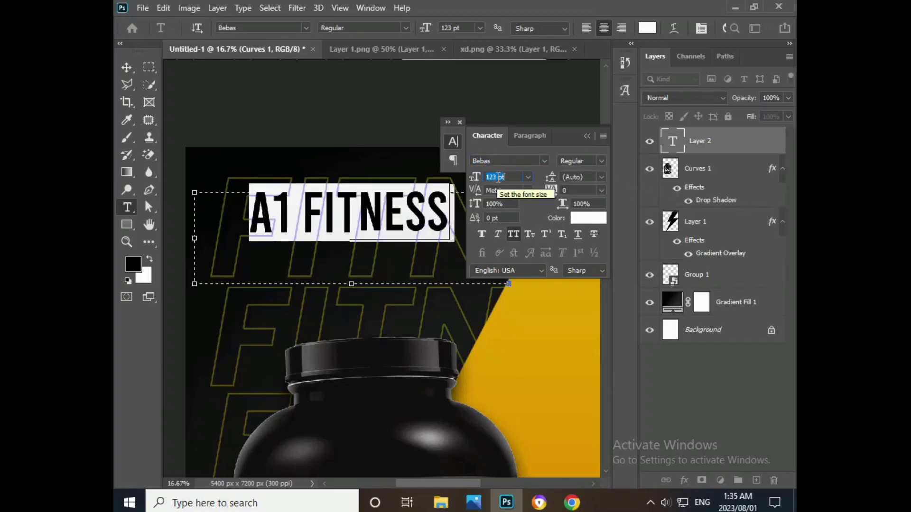
pyautogui.scroll(10, 498, 177)
pyautogui.scroll(11, 498, 177)
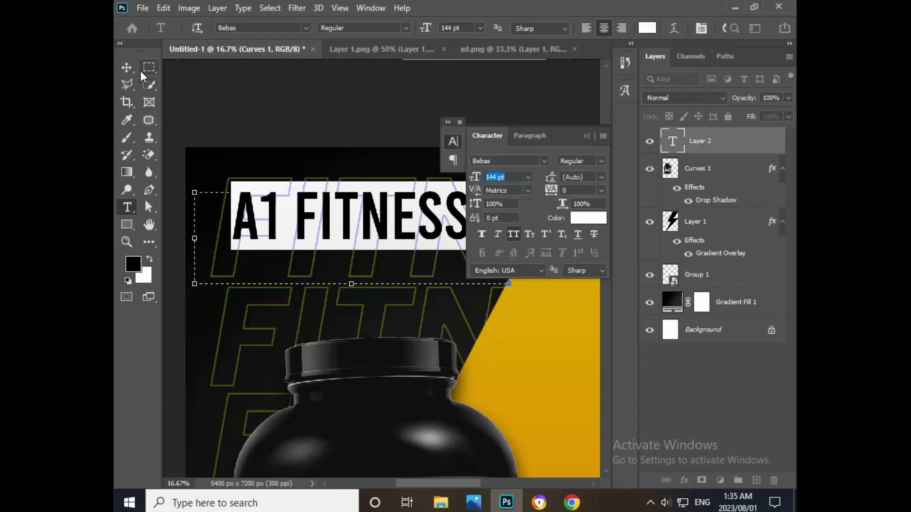
# - Color the A1 FITNESS title orange (ffa800)
pyautogui.click(587, 218)
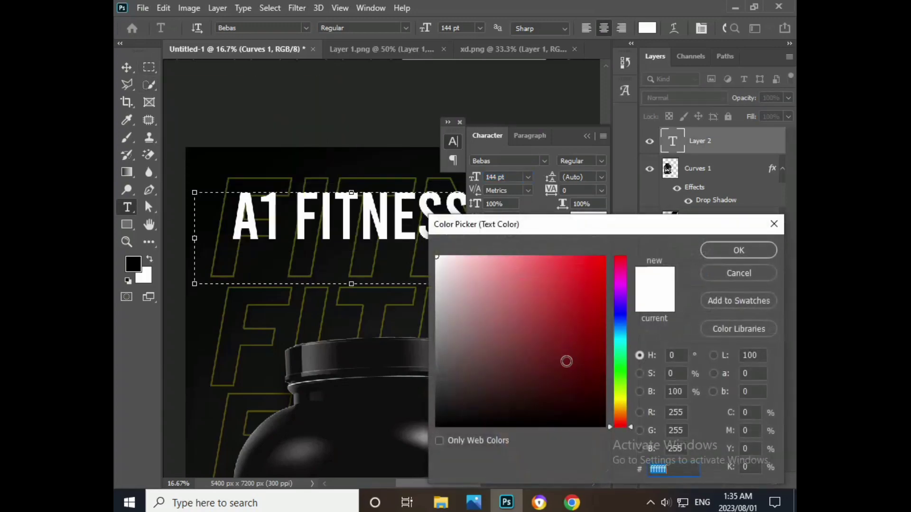
pyautogui.moveTo(620, 329); pyautogui.dragTo(619, 406)
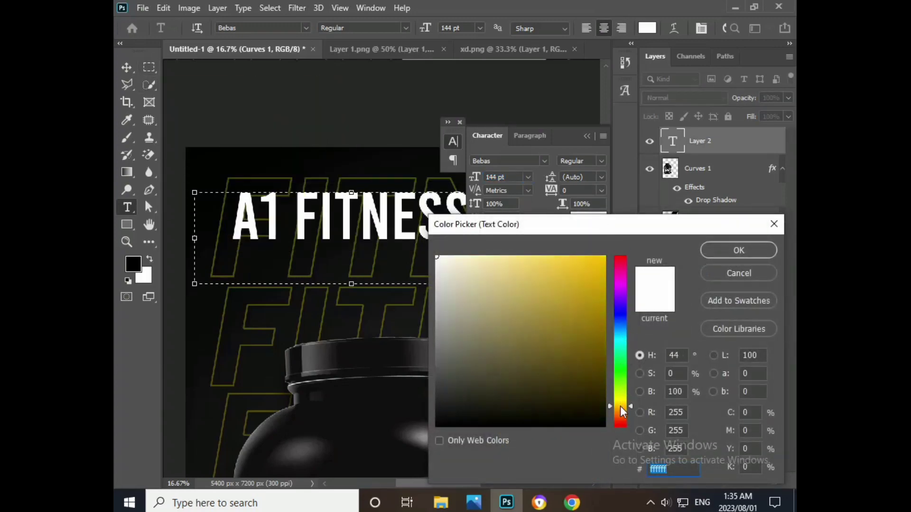
pyautogui.moveTo(593, 317); pyautogui.dragTo(601, 258)
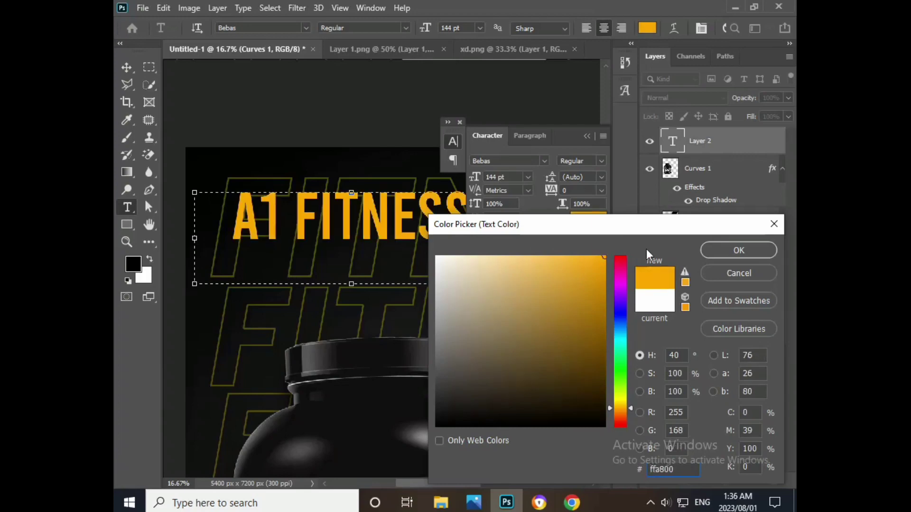
pyautogui.click(738, 250)
pyautogui.click(592, 136)
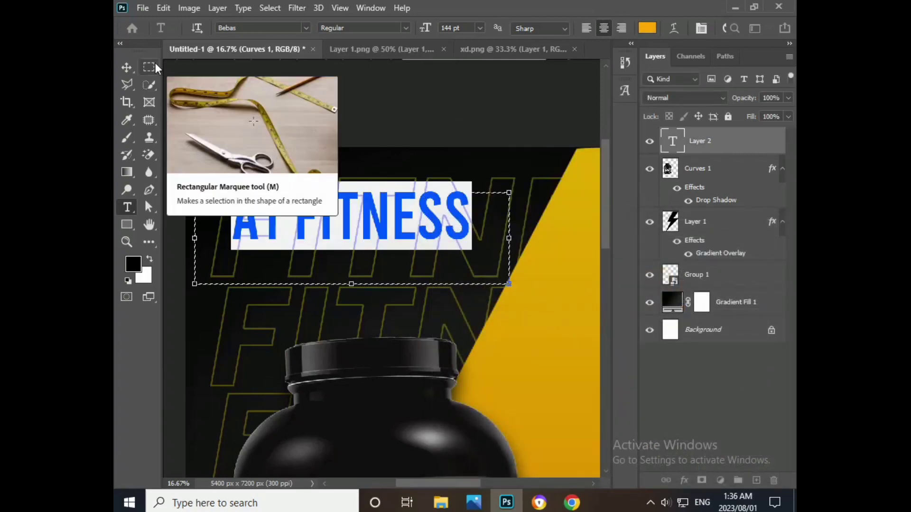
# - Reduce the title's font size and move it to the poster's top-left corner
pyautogui.hotkey('ctrl', '0')
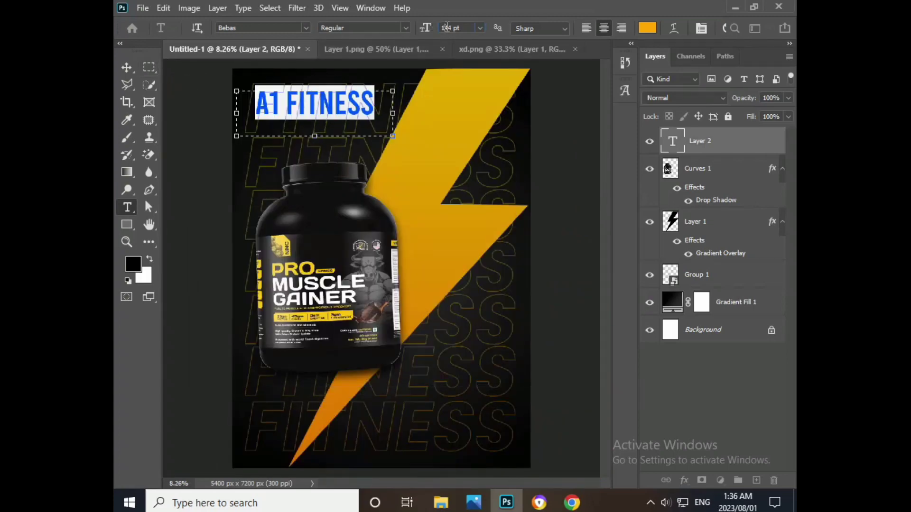
pyautogui.click(446, 27)
pyautogui.scroll(-5, 446, 27)
pyautogui.scroll(-5, 446, 27)
pyautogui.scroll(-5, 446, 28)
pyautogui.scroll(-5, 446, 28)
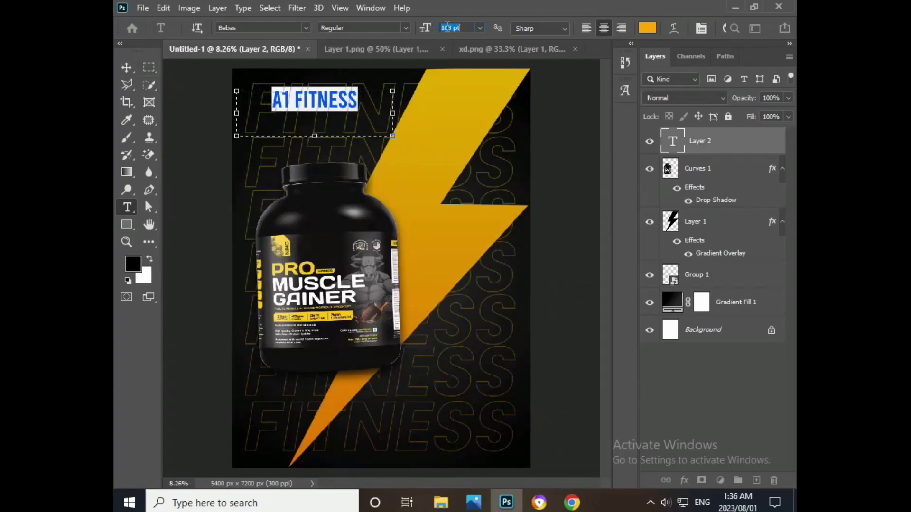
pyautogui.scroll(-3, 447, 28)
pyautogui.scroll(-3, 447, 28)
pyautogui.click(126, 67)
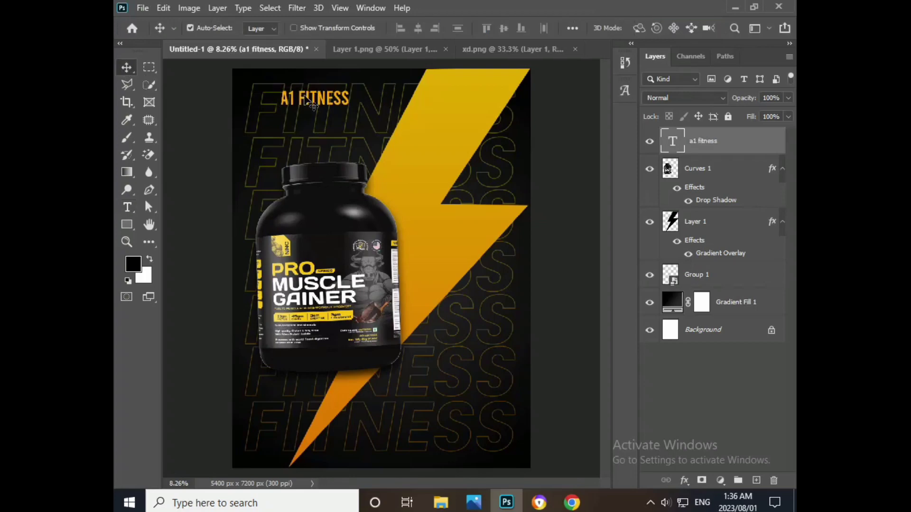
pyautogui.moveTo(308, 101); pyautogui.dragTo(279, 83)
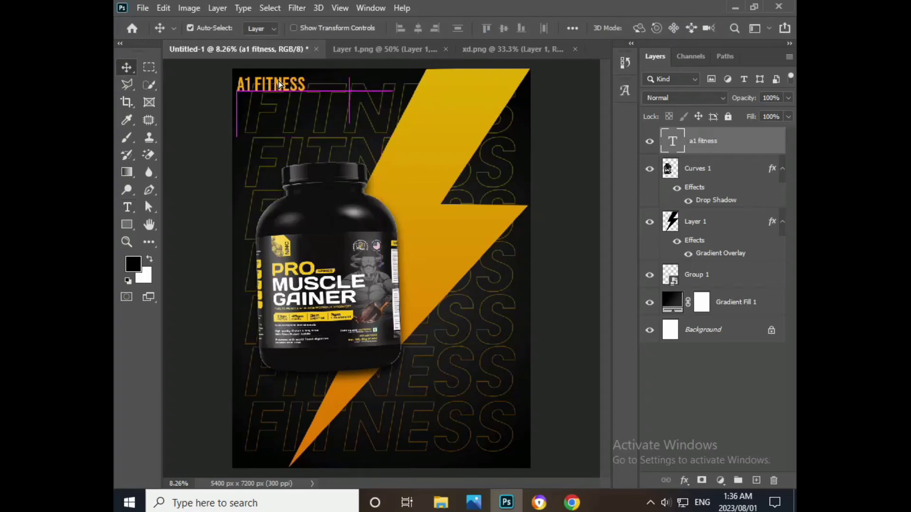
pyautogui.moveTo(298, 97); pyautogui.dragTo(300, 91)
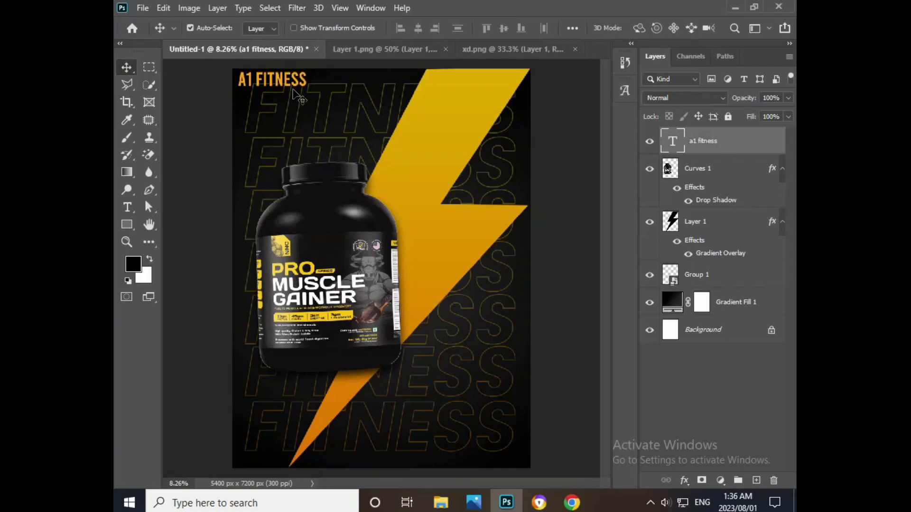
# - Bring the A1 FITNESS title down to 67 pt and nudge it slightly left
pyautogui.doubleClick(294, 83)
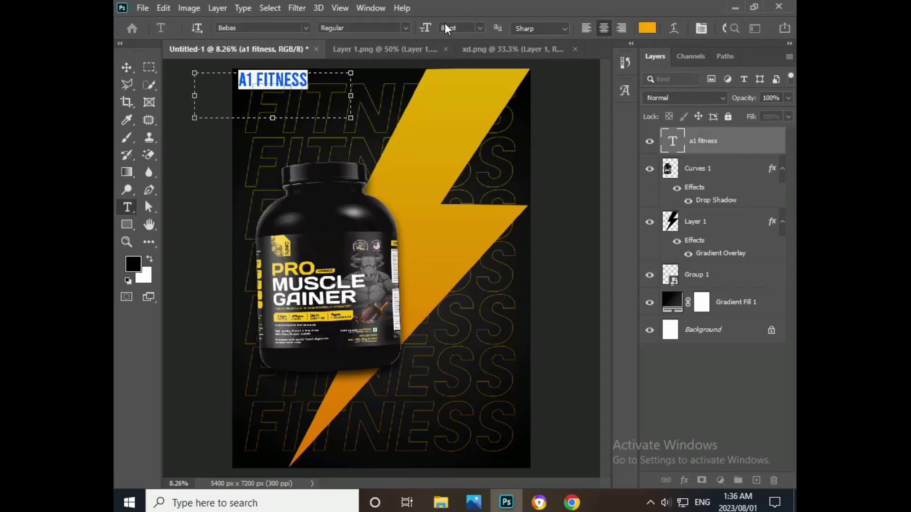
pyautogui.scroll(-8, 445, 30)
pyautogui.scroll(-8, 445, 29)
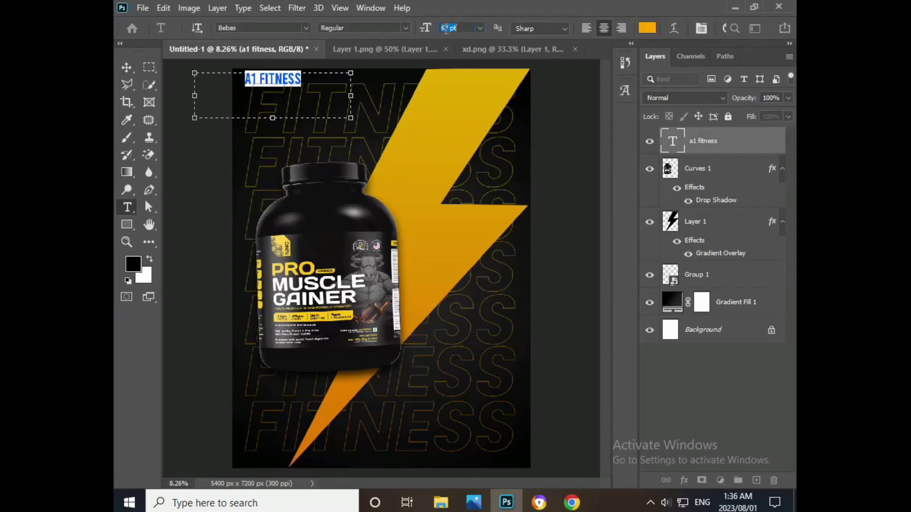
pyautogui.click(126, 67)
pyautogui.moveTo(243, 86); pyautogui.dragTo(245, 86)
# - Move the protein tub slightly lower and zoom in on the upper poster
pyautogui.click(372, 259)
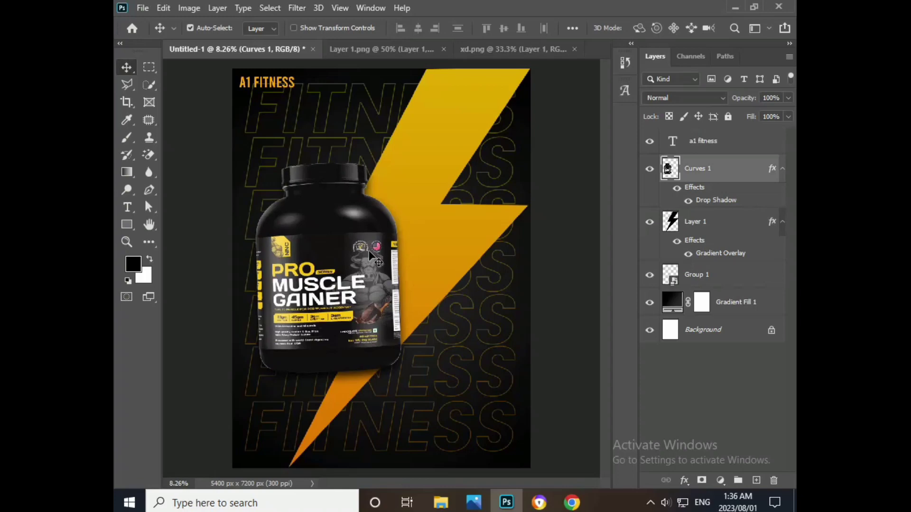
pyautogui.moveTo(372, 256); pyautogui.dragTo(372, 280)
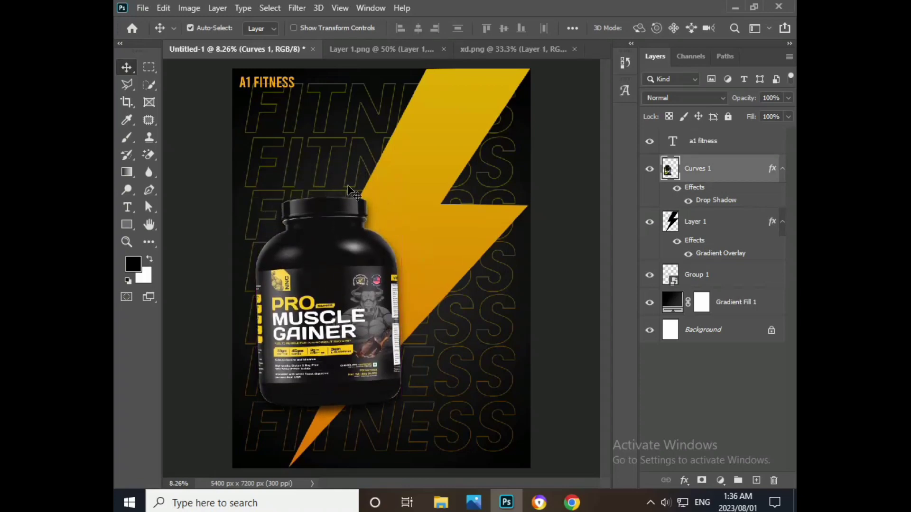
pyautogui.hotkey('ctrl', '+')
pyautogui.moveTo(240, 163); pyautogui.dragTo(266, 313)
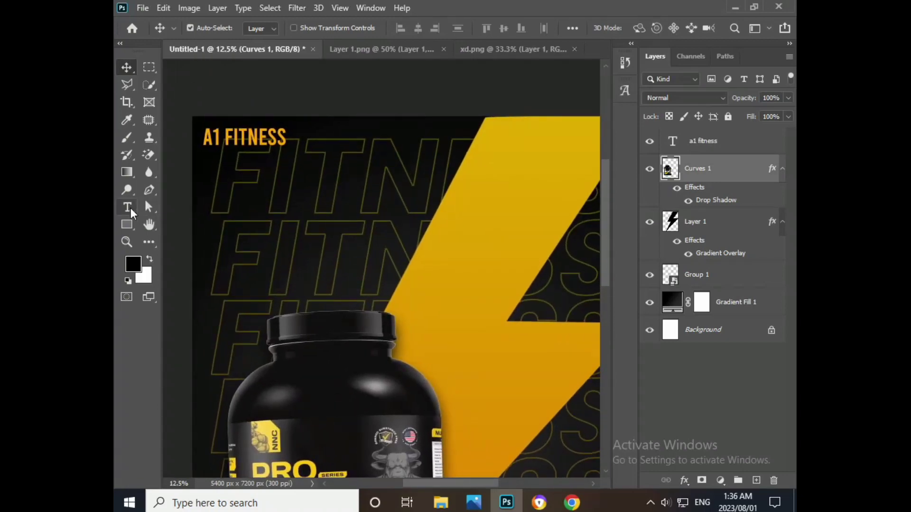
# - Add a new text line reading 'INCREASE YOUR' below the A1 FITNESS title
pyautogui.click(127, 207)
pyautogui.moveTo(210, 169); pyautogui.dragTo(539, 286)
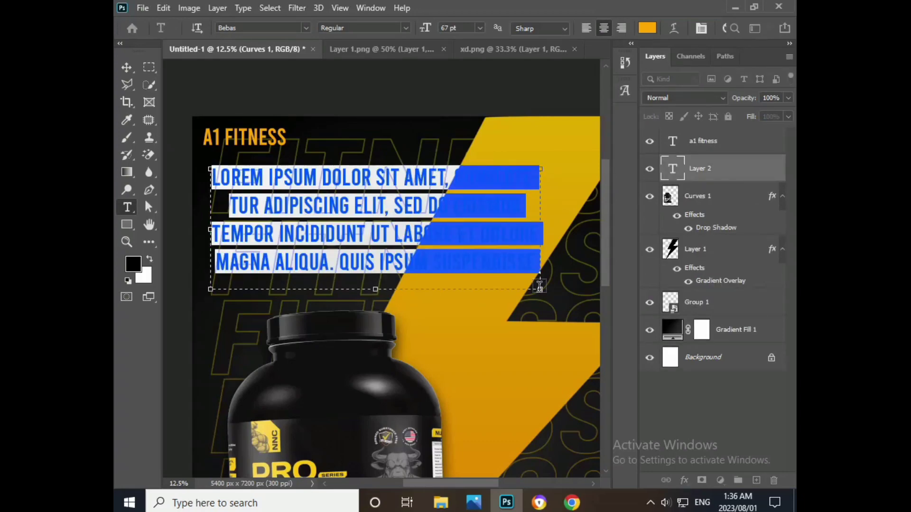
pyautogui.press('Delete')
pyautogui.write('N')
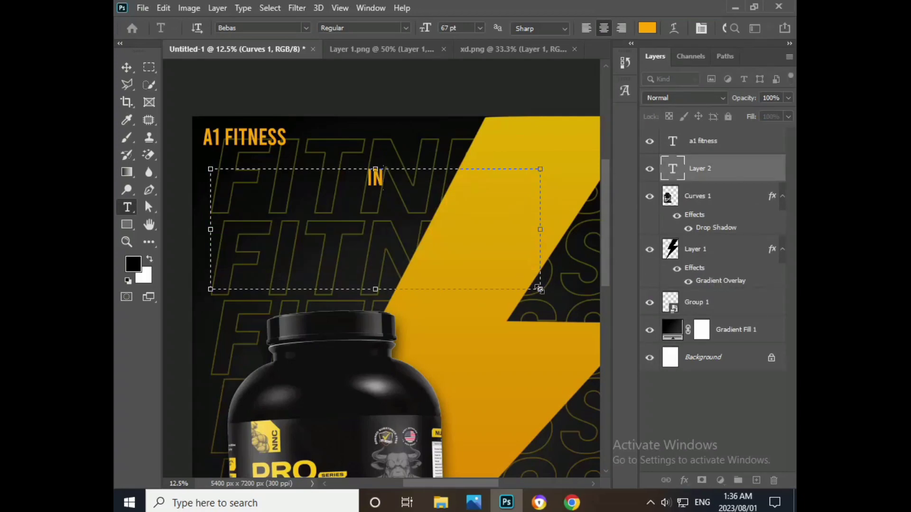
pyautogui.write('CRE')
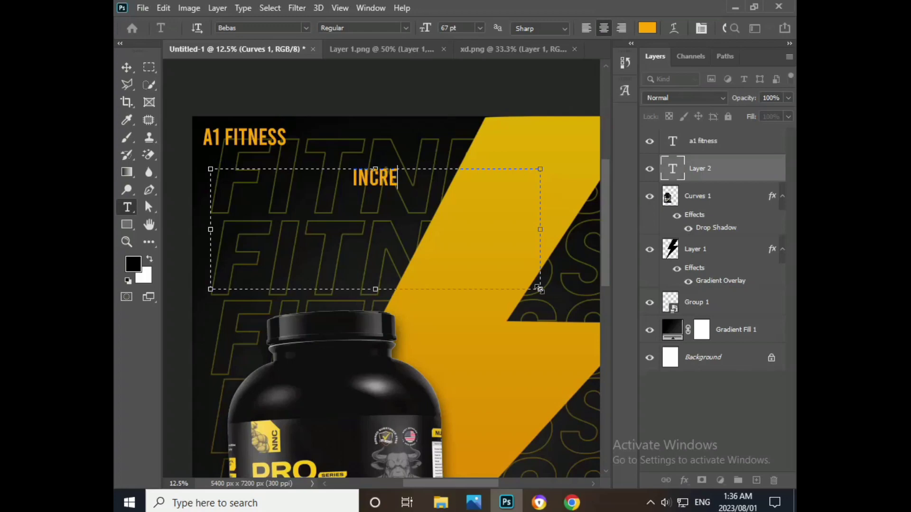
pyautogui.write('ASE')
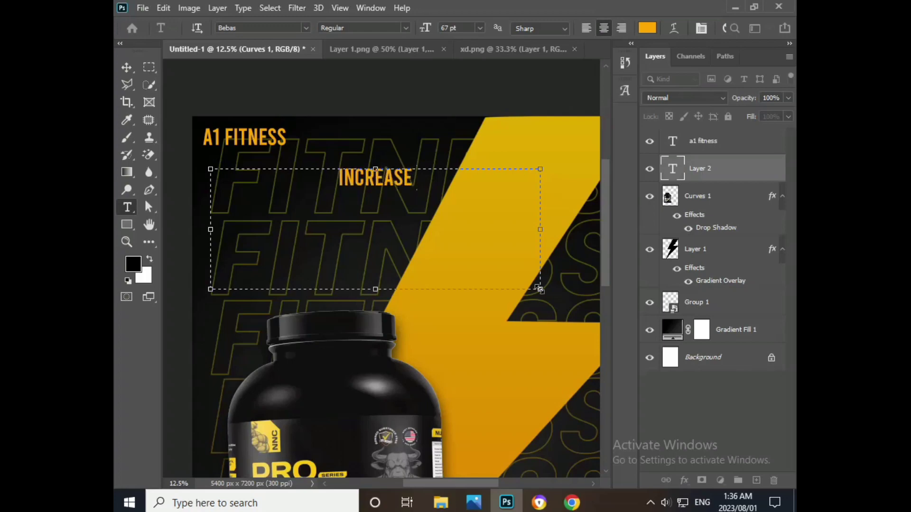
pyautogui.write(' YOUR')
# - Set the headline in Built Titling Bold Italic at 104 pt
pyautogui.hotkey('ctrl', 'a')
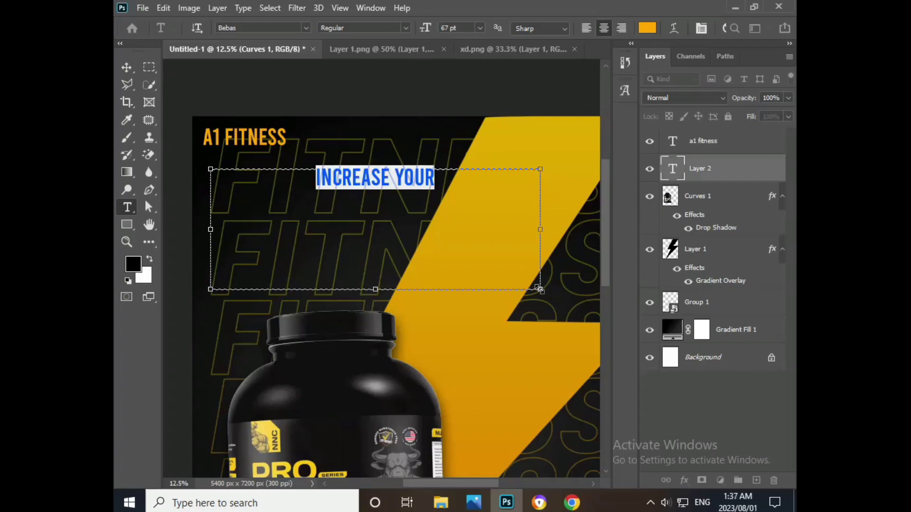
pyautogui.hotkey('ctrl', 't')
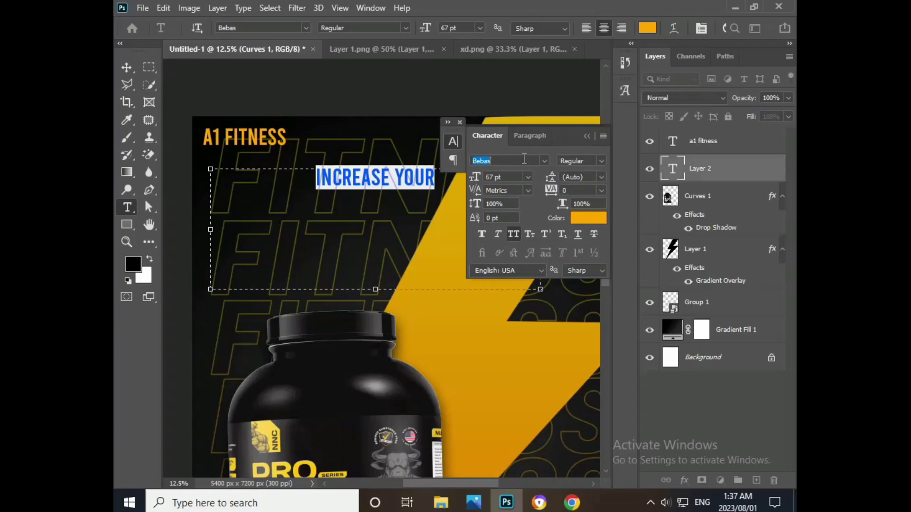
pyautogui.write('bui')
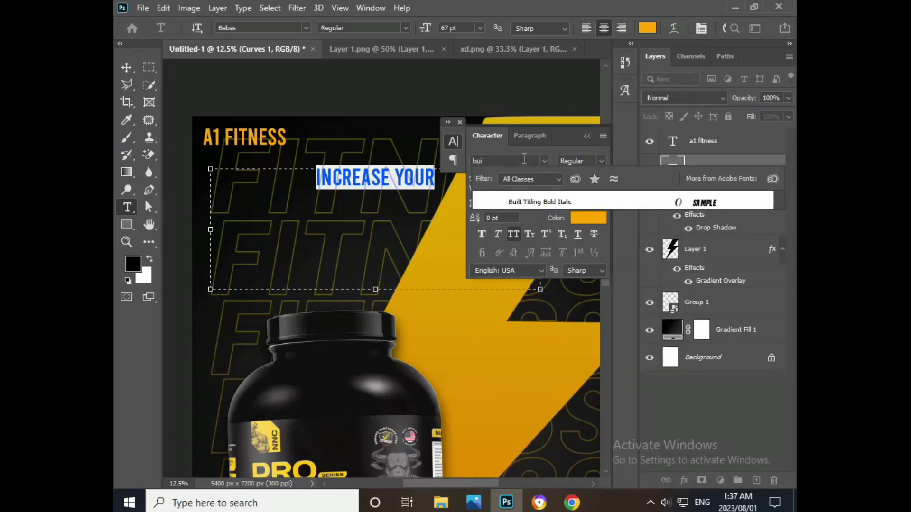
pyautogui.click(551, 201)
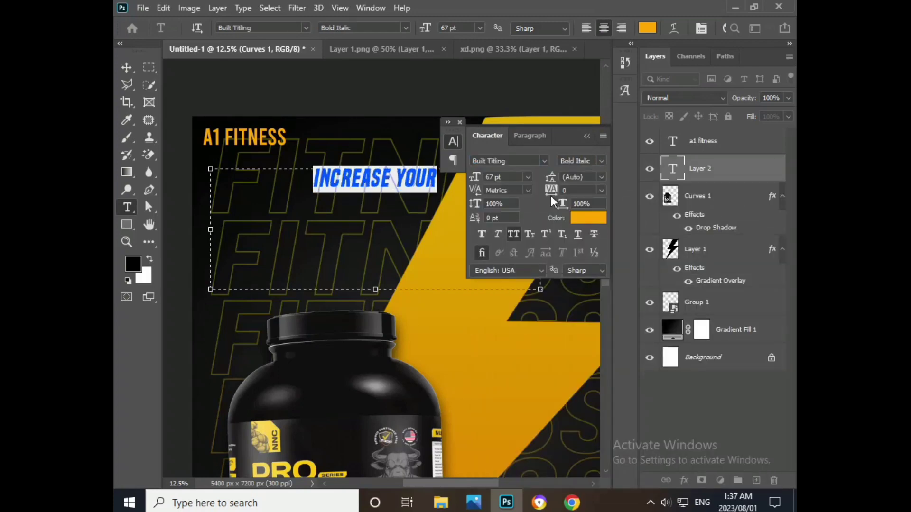
pyautogui.scroll(3, 499, 177)
pyautogui.scroll(8, 499, 177)
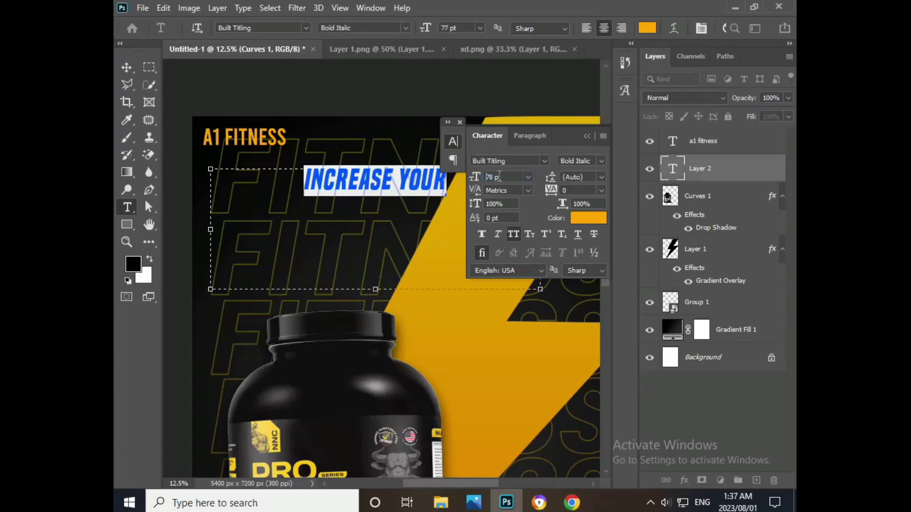
pyautogui.scroll(9, 499, 176)
pyautogui.scroll(9, 499, 176)
pyautogui.scroll(8, 499, 176)
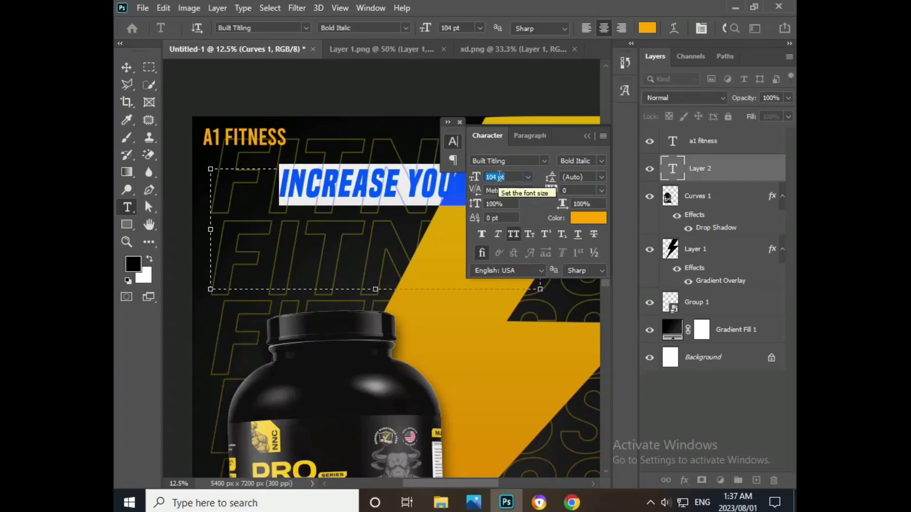
# - Shift INCREASE YOUR left and open its Blending Options
pyautogui.click(126, 68)
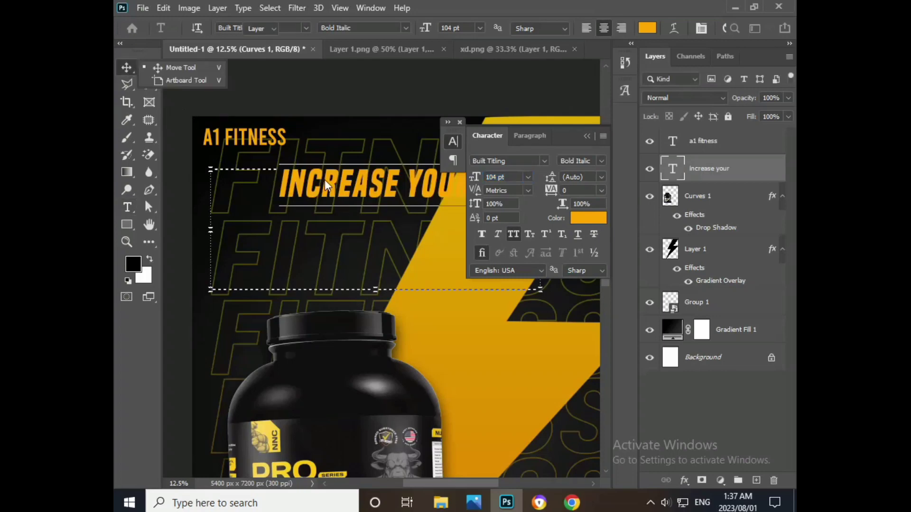
pyautogui.moveTo(378, 189); pyautogui.dragTo(317, 196)
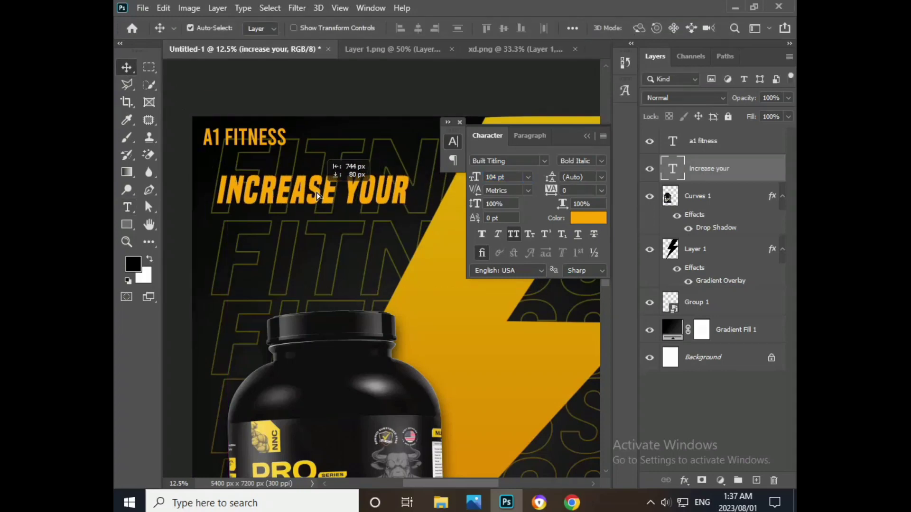
pyautogui.click(460, 122)
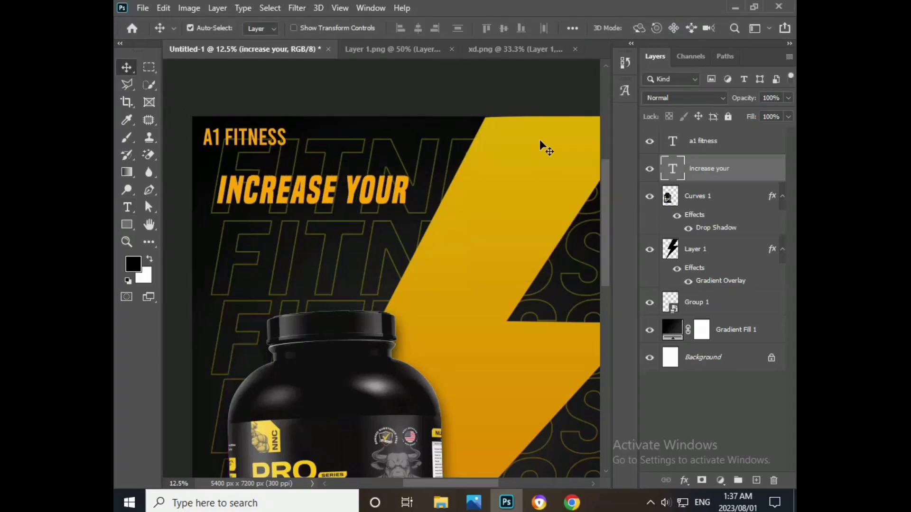
pyautogui.rightClick(739, 176)
pyautogui.click(593, 17)
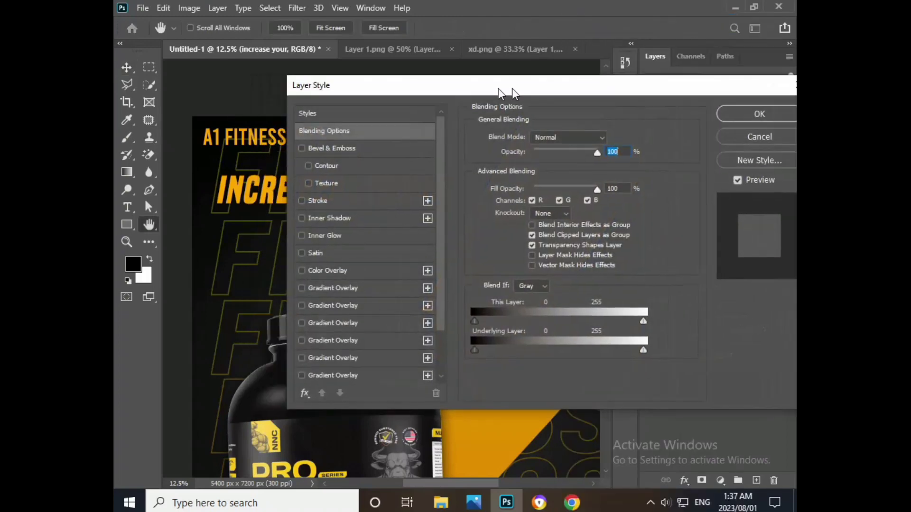
# - Apply an orange-to-yellow Gradient Overlay (89%, 90°, 142% scale) to INCREASE YOUR and nudge it up-left
pyautogui.moveTo(512, 90); pyautogui.dragTo(550, 90)
pyautogui.click(402, 288)
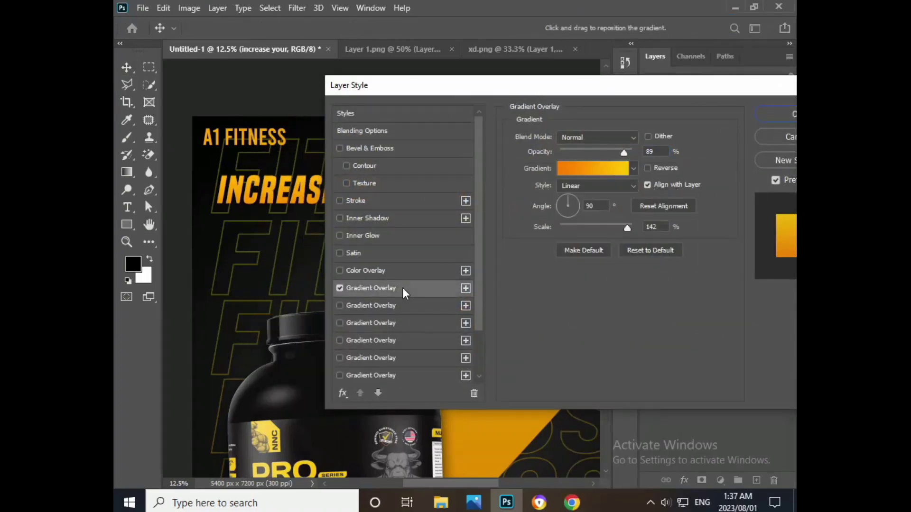
pyautogui.scroll(-3, 394, 317)
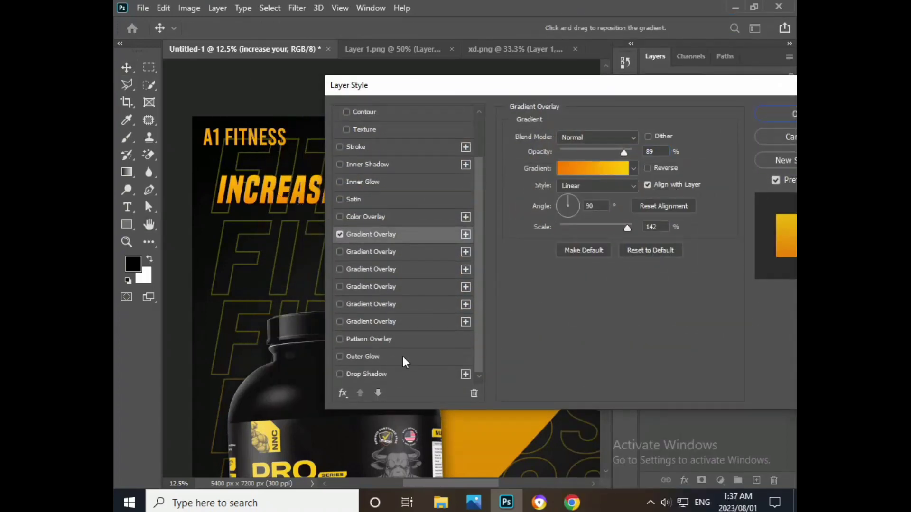
pyautogui.moveTo(607, 89); pyautogui.dragTo(533, 118)
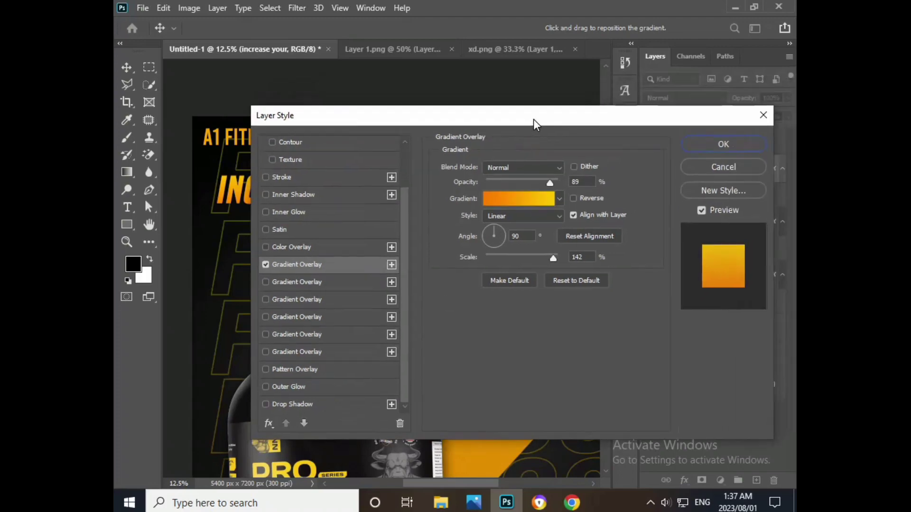
pyautogui.click(719, 143)
pyautogui.moveTo(371, 197); pyautogui.dragTo(357, 191)
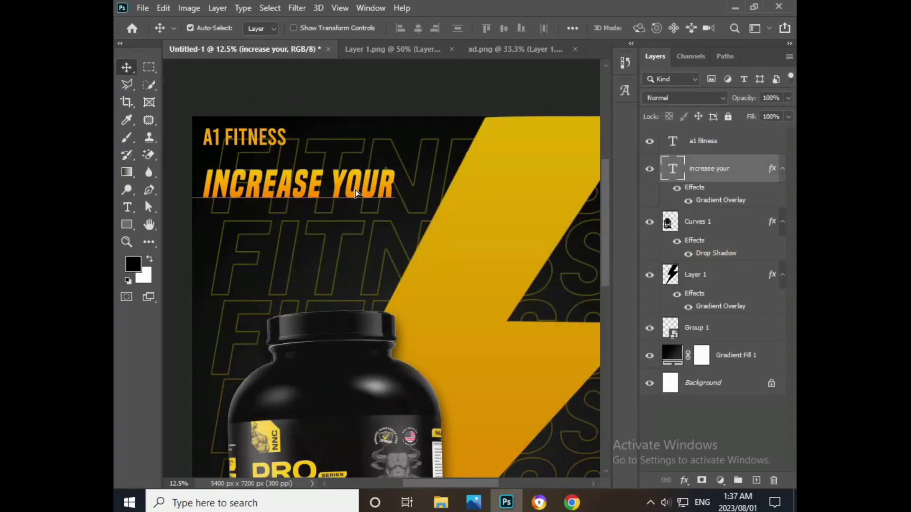
# - Duplicate the headline below itself and retype the copy as 'MUSCLE'
pyautogui.hotkey('ctrl', 'j')
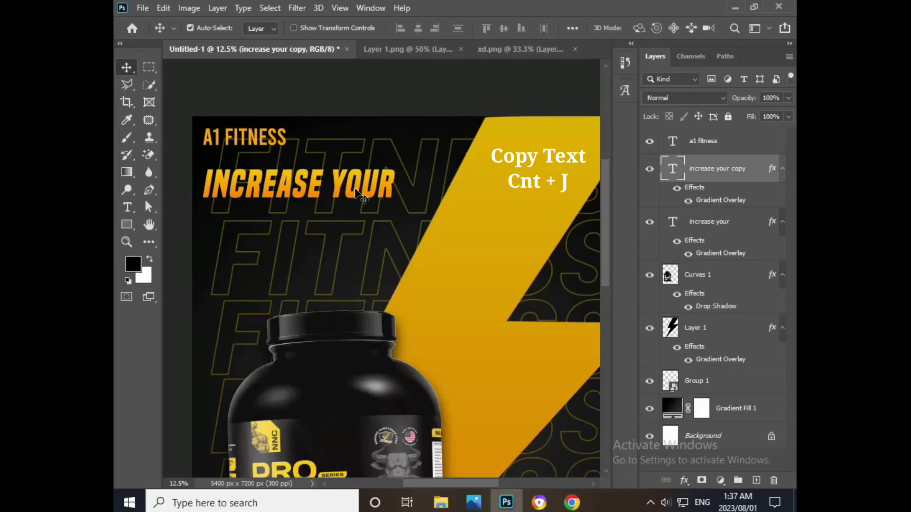
pyautogui.moveTo(356, 192); pyautogui.dragTo(357, 223)
pyautogui.doubleClick(357, 223)
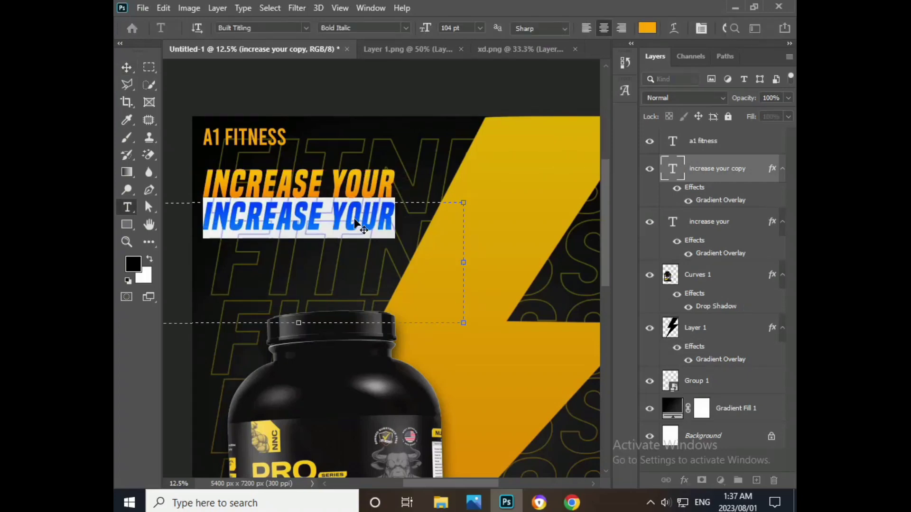
pyautogui.write('MUS')
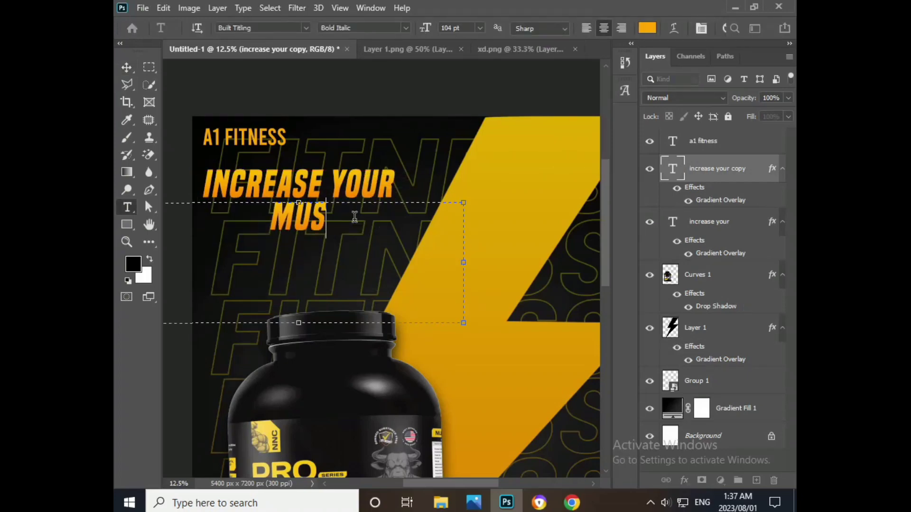
pyautogui.write('CL')
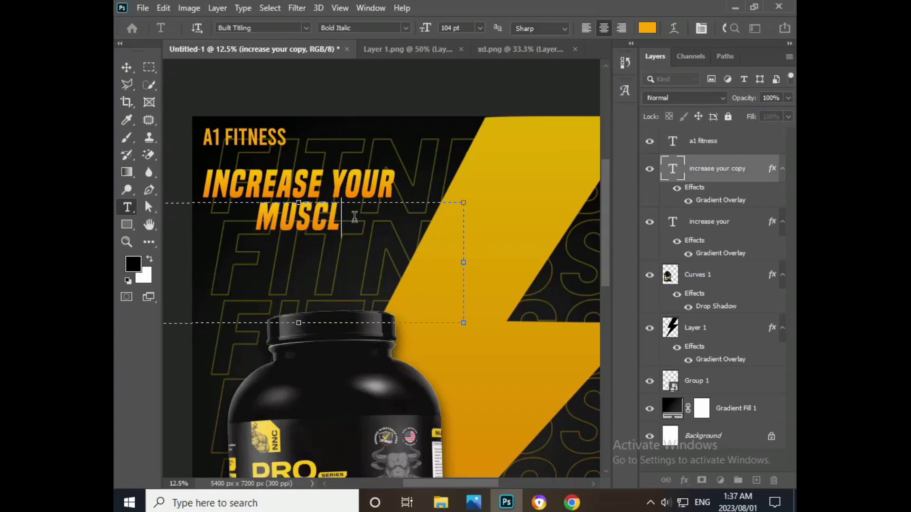
pyautogui.write('E')
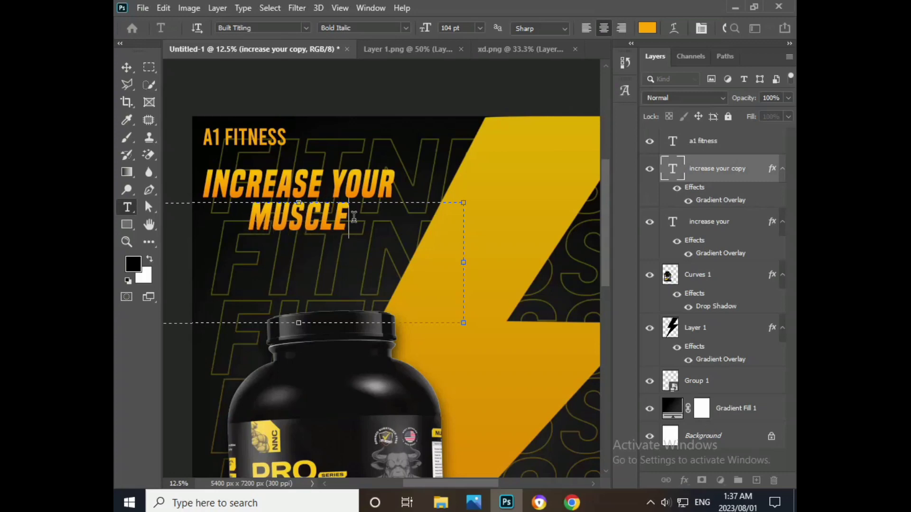
# - Set MUSCLE in the Designer Regular font and shift it left
pyautogui.hotkey('ctrl', 'a')
pyautogui.hotkey('ctrl', 't')
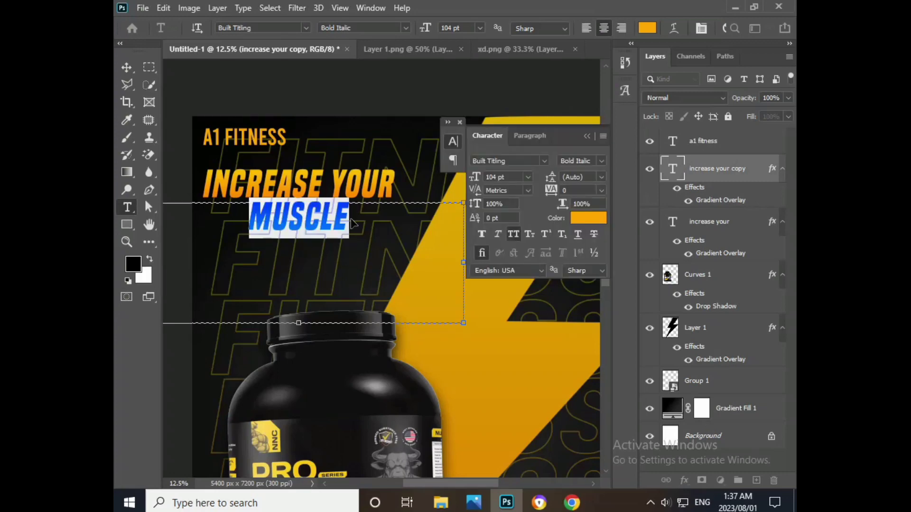
pyautogui.click(522, 161)
pyautogui.write('d')
pyautogui.write('esigner')
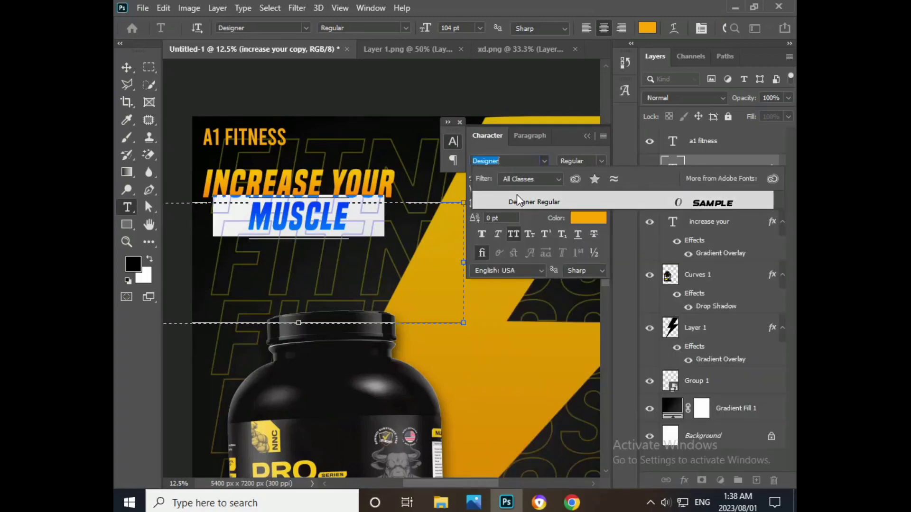
pyautogui.click(515, 202)
pyautogui.click(118, 65)
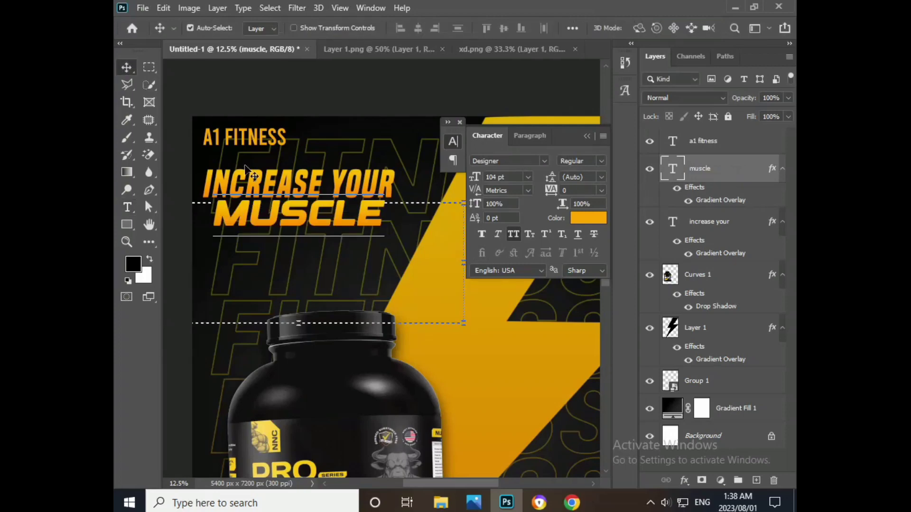
pyautogui.moveTo(349, 213); pyautogui.dragTo(278, 216)
# - Size MUSCLE to 137 pt with -40 tracking and align it under the headline
pyautogui.doubleClick(280, 218)
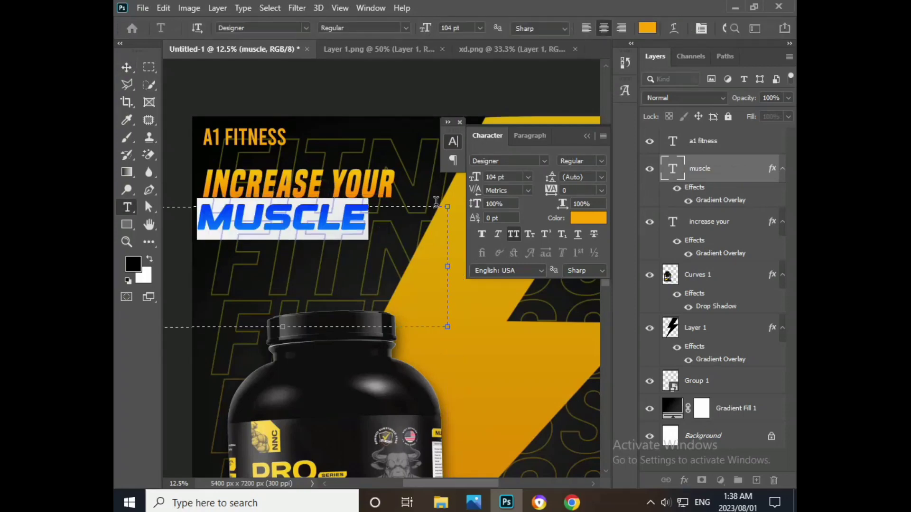
pyautogui.scroll(10, 503, 177)
pyautogui.scroll(11, 502, 177)
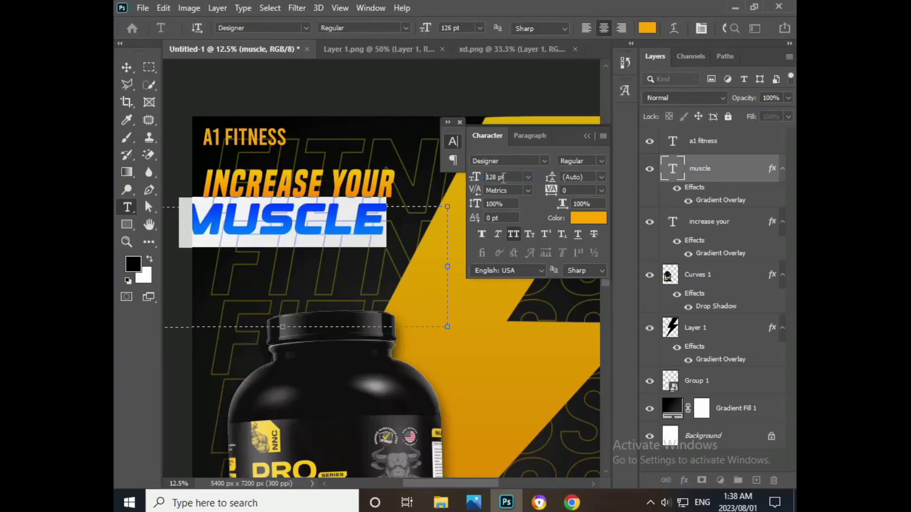
pyautogui.scroll(11, 503, 177)
pyautogui.click(586, 190)
pyautogui.scroll(-1, 586, 189)
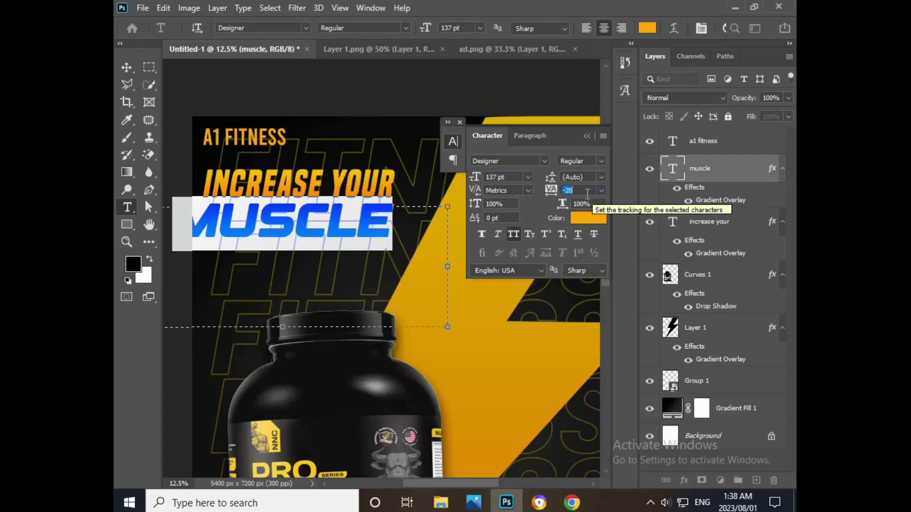
pyautogui.scroll(-1, 586, 190)
pyautogui.scroll(-2, 586, 190)
pyautogui.click(126, 67)
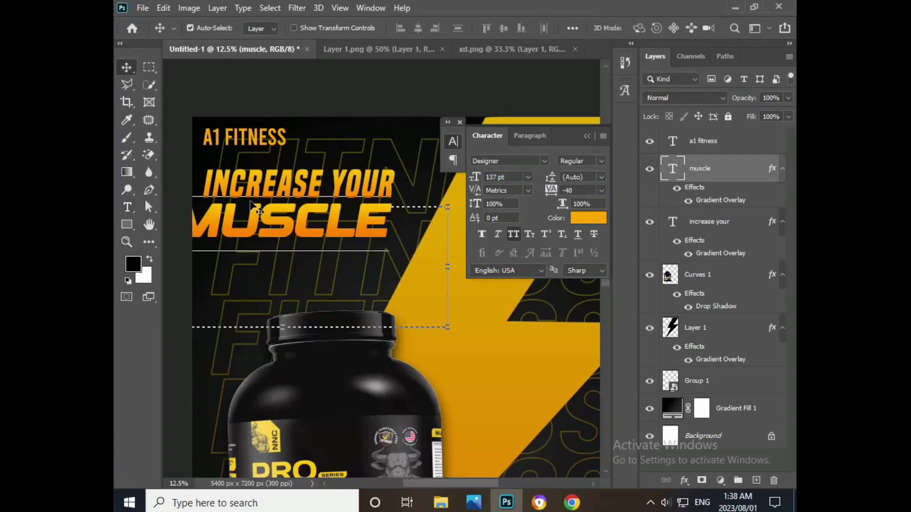
pyautogui.moveTo(275, 218); pyautogui.dragTo(294, 217)
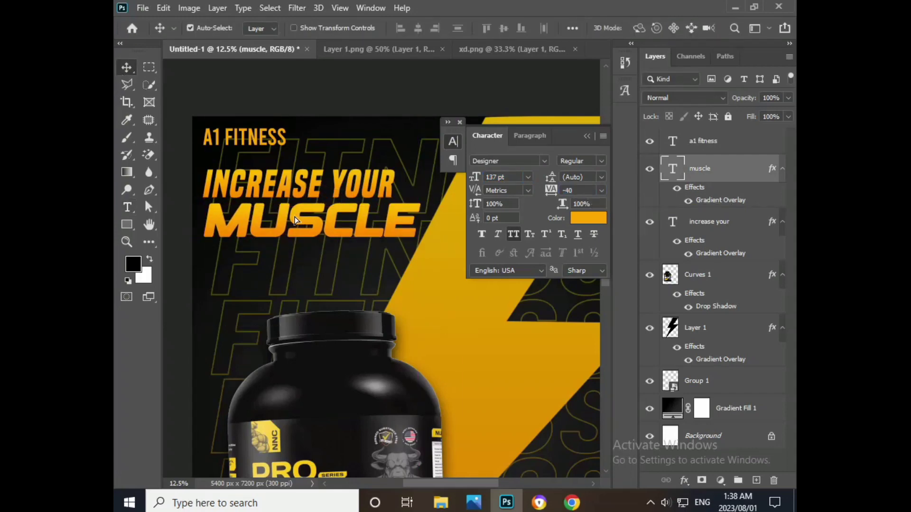
pyautogui.hotkey('shift', 'Left')
pyautogui.hotkey('shift', 'Left')
pyautogui.hotkey('shift', 'Left')
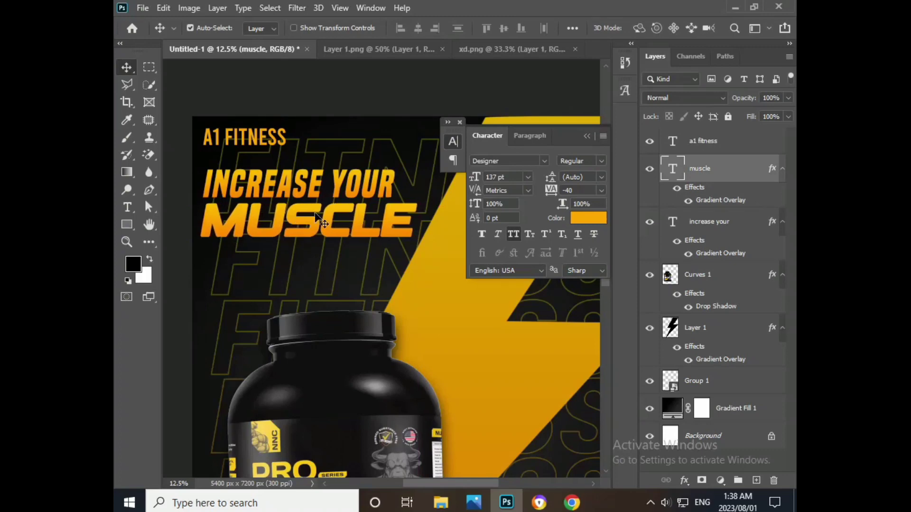
# - Hide the Gradient Overlay on MUSCLE and make its text white
pyautogui.click(587, 137)
pyautogui.click(459, 124)
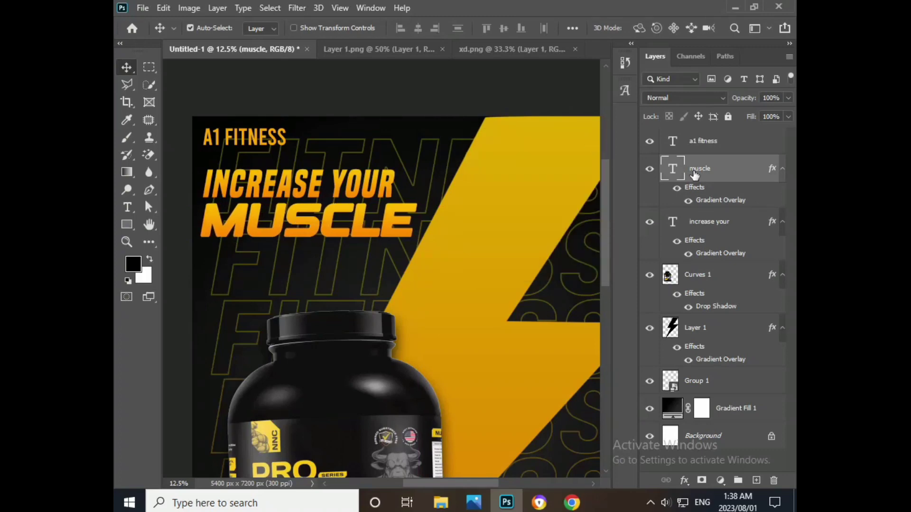
pyautogui.click(687, 202)
pyautogui.doubleClick(330, 226)
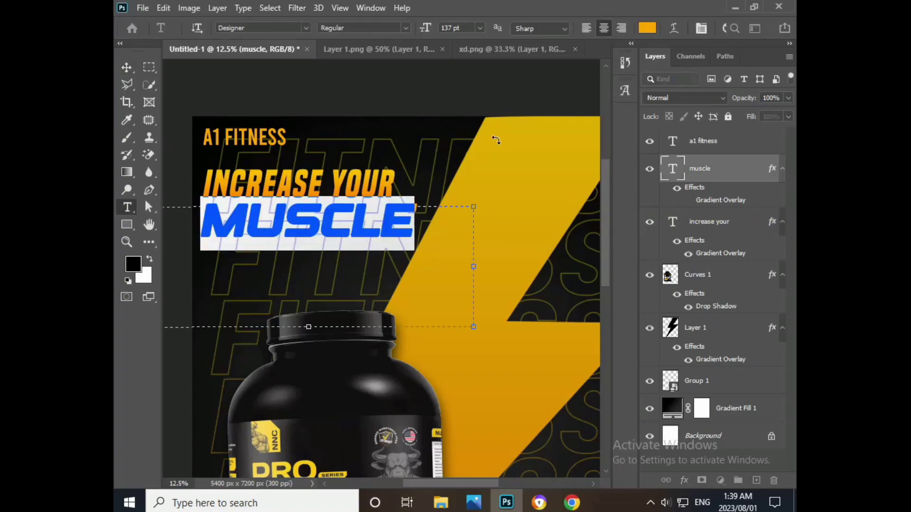
pyautogui.click(647, 28)
pyautogui.write('ffffff')
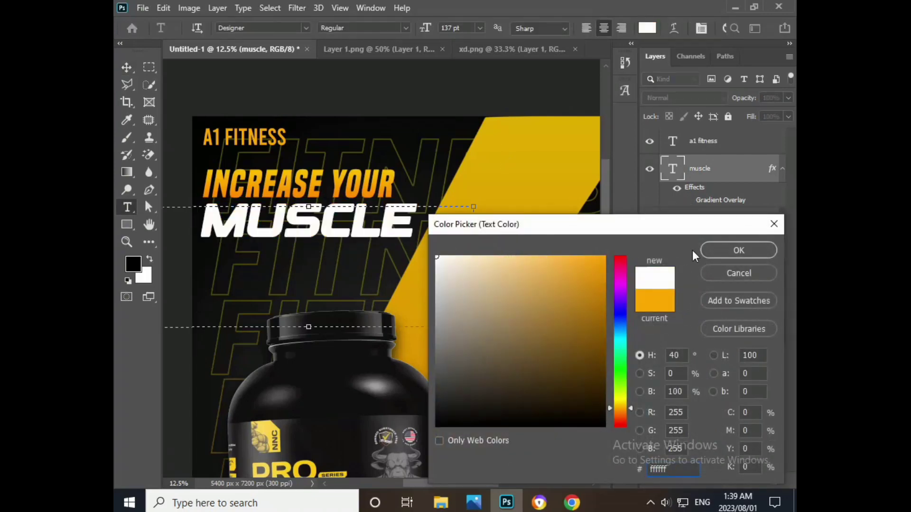
pyautogui.click(738, 250)
pyautogui.click(126, 67)
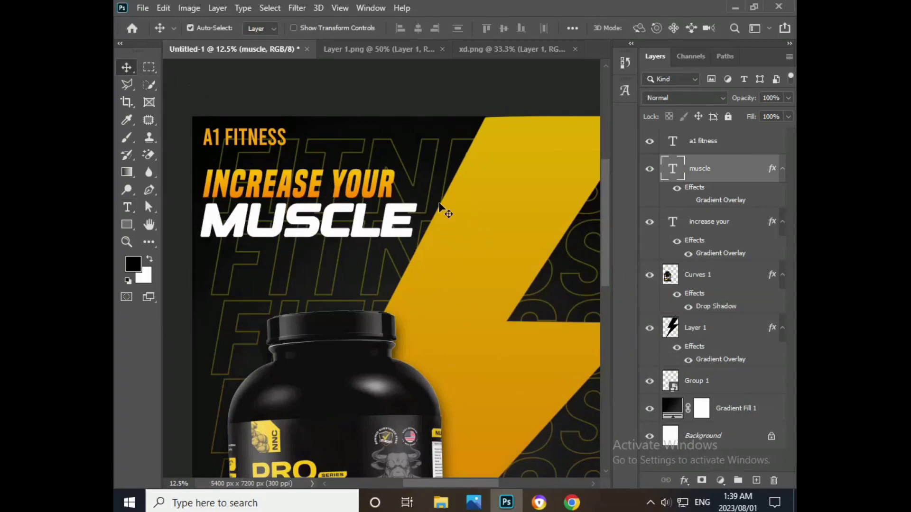
# - Duplicate MUSCLE below itself and retype the copy as 'POWER'
pyautogui.hotkey('ctrl', 'j')
pyautogui.moveTo(317, 229); pyautogui.dragTo(326, 267)
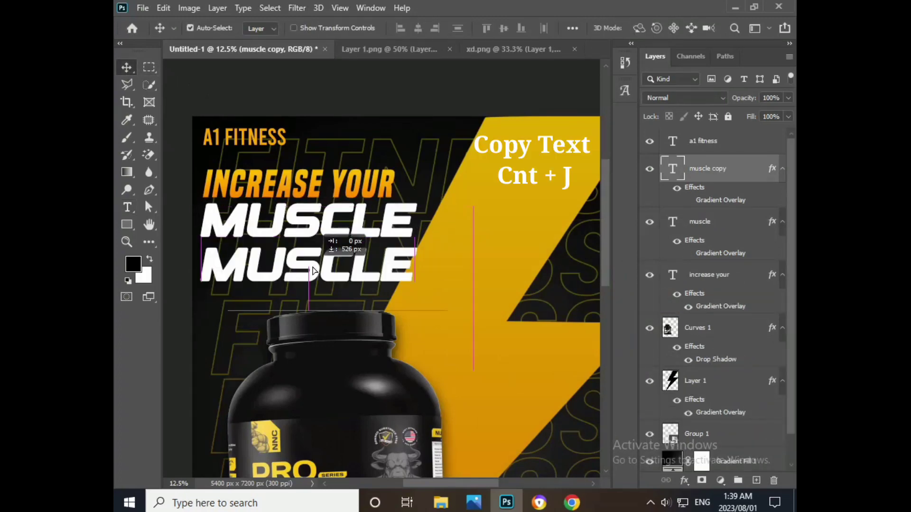
pyautogui.doubleClick(330, 265)
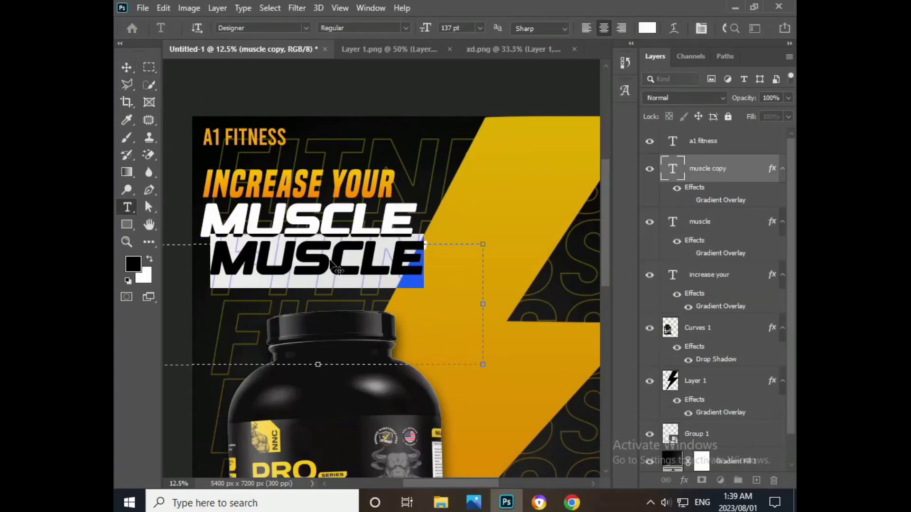
pyautogui.press('BackSpace')
pyautogui.write('power')
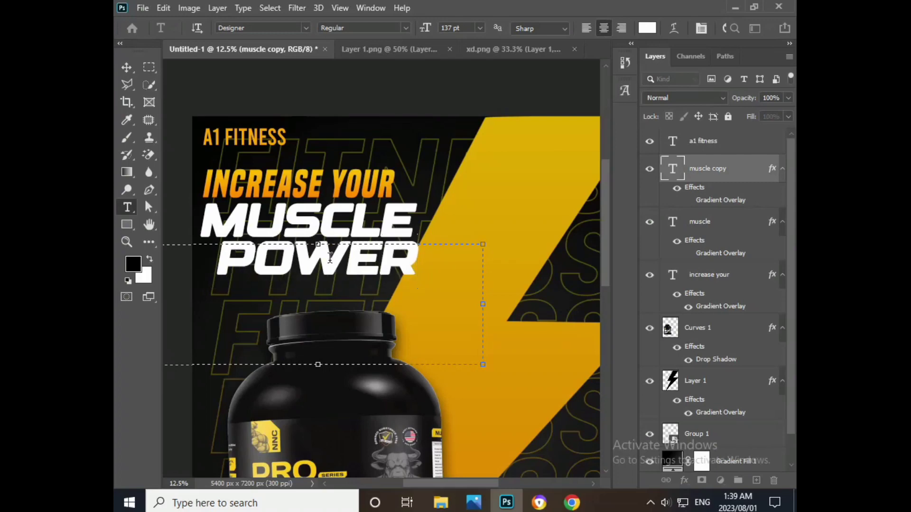
# - Reduce the POWER text to 104 pt
pyautogui.hotkey('ctrl', 'a')
pyautogui.hotkey('ctrl', 't')
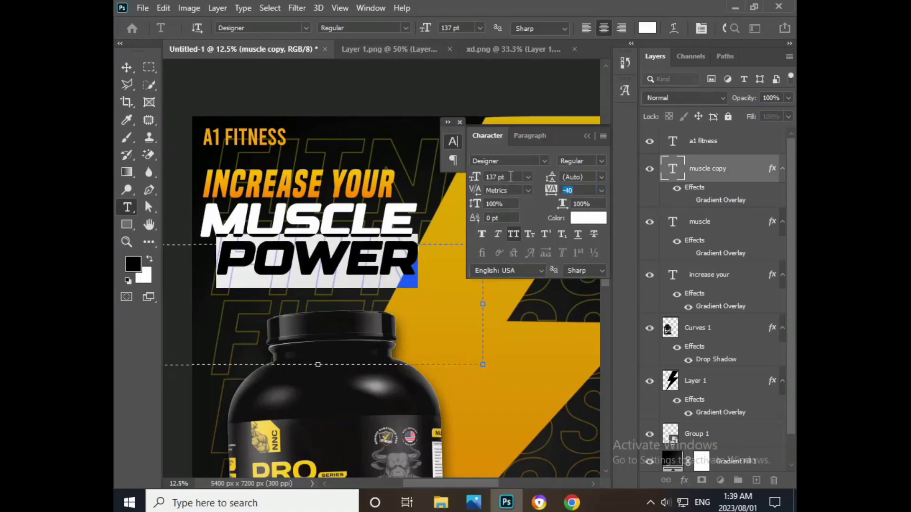
pyautogui.click(511, 176)
pyautogui.scroll(-2, 511, 177)
pyautogui.scroll(-10, 511, 176)
pyautogui.scroll(-9, 510, 176)
pyautogui.scroll(-10, 511, 177)
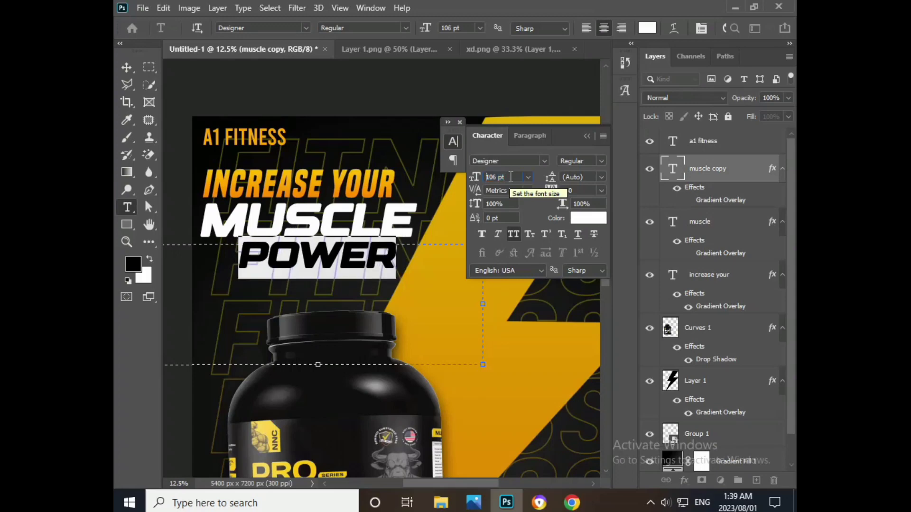
pyautogui.scroll(-2, 511, 176)
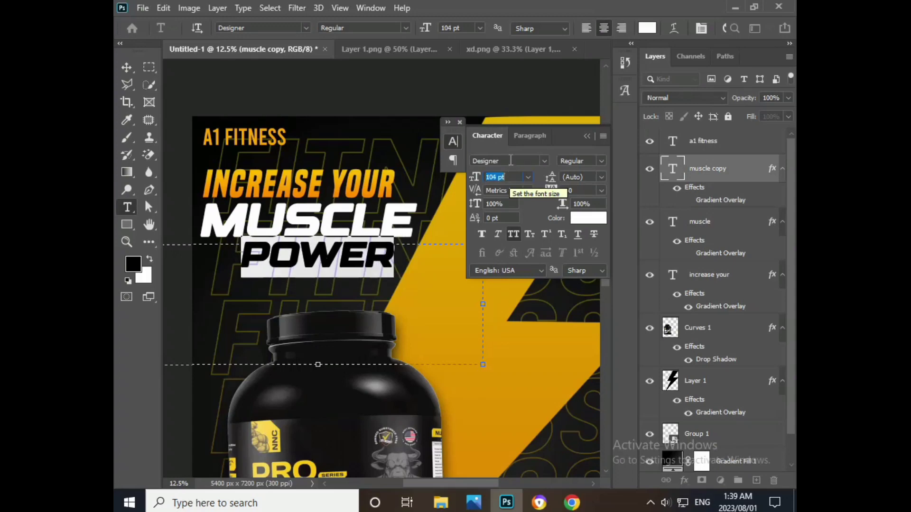
# - Nudge POWER slightly right and turn on its orange gradient overlay
pyautogui.click(587, 137)
pyautogui.click(126, 67)
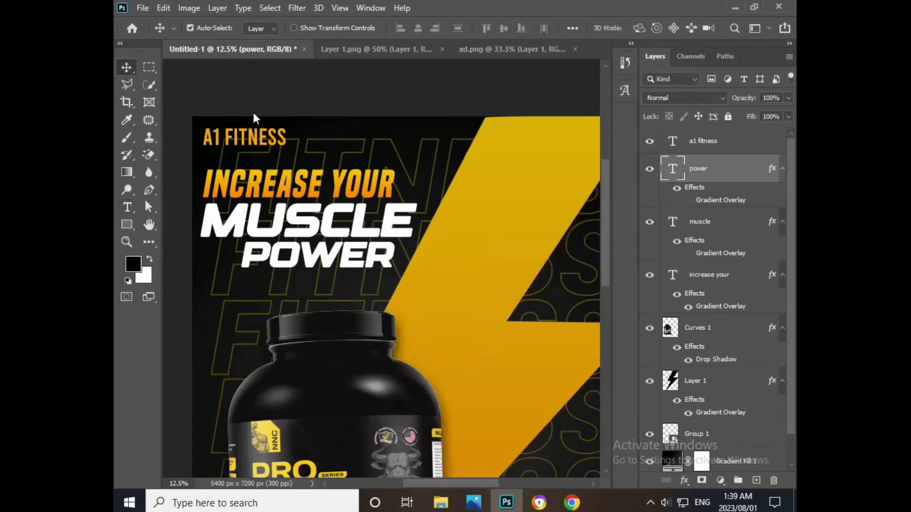
pyautogui.hotkey('shift', 'Right')
pyautogui.hotkey('shift', 'Right')
pyautogui.hotkey('shift', 'Right')
pyautogui.hotkey('shift', 'Right')
pyautogui.hotkey('shift', 'Right')
pyautogui.hotkey('shift', 'Right')
pyautogui.hotkey('shift', 'Right')
pyautogui.hotkey('shift', 'Right')
pyautogui.hotkey('shift', 'Right')
pyautogui.hotkey('shift', 'Right')
pyautogui.hotkey('shift', 'Right')
pyautogui.hotkey('shift', 'Right')
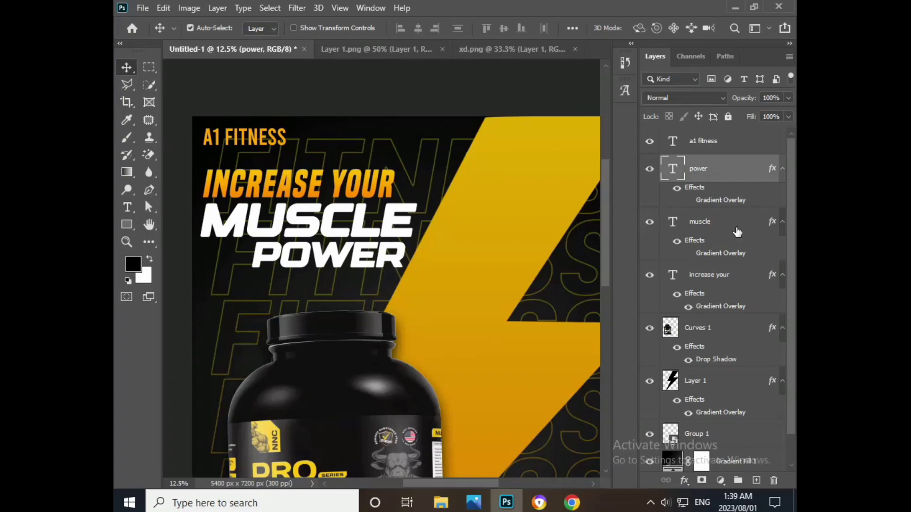
pyautogui.click(689, 202)
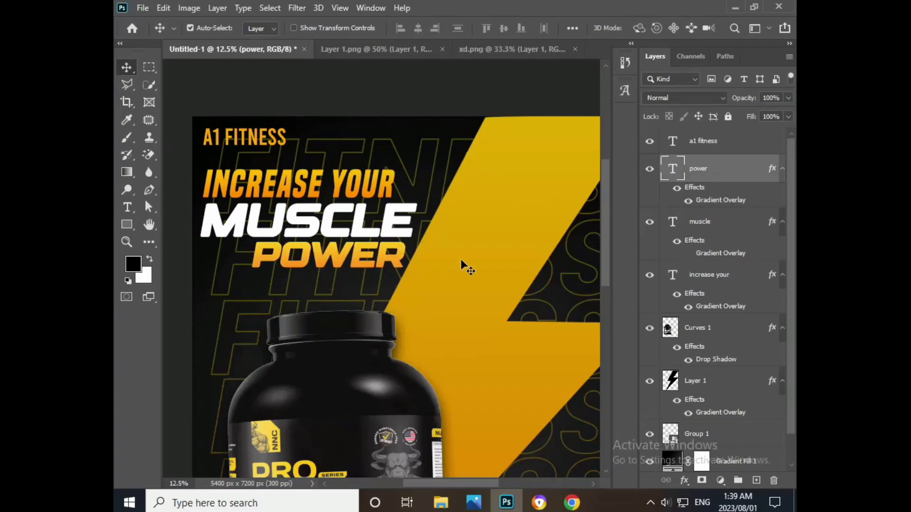
# - Add a text box below the protein tub reading CALL US FINDOUT MORE
pyautogui.hotkey('ctrl', '0')
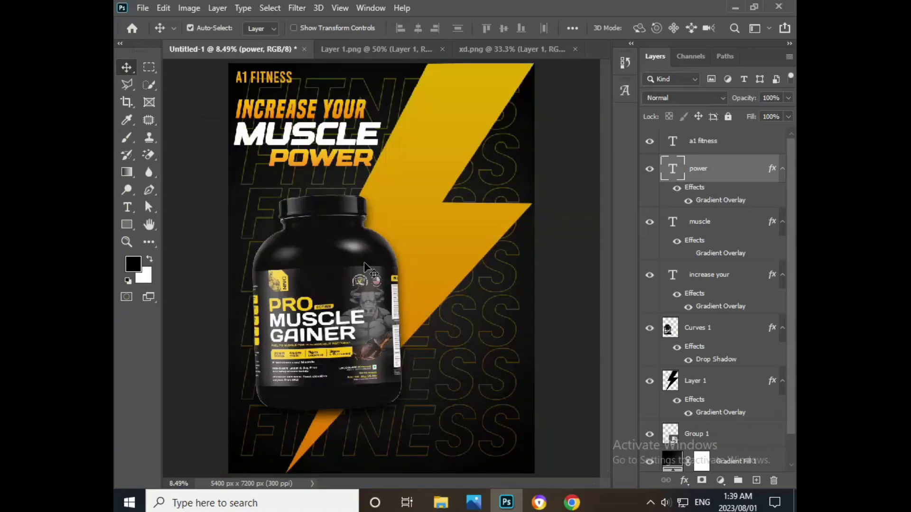
pyautogui.hotkey('ctrl', '+')
pyautogui.hotkey('ctrl', '+')
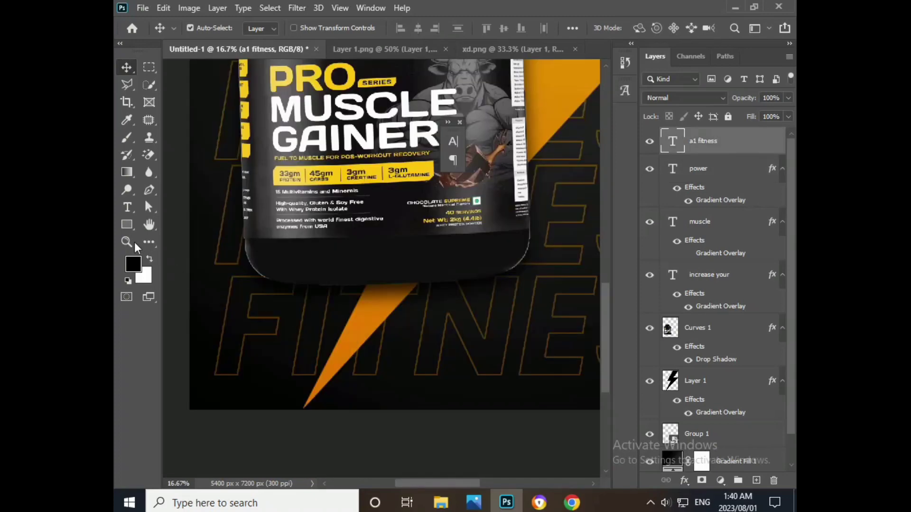
pyautogui.click(127, 208)
pyautogui.moveTo(228, 315)
pyautogui.mouseDown()
pyautogui.moveTo(261, 335)
pyautogui.moveTo(490, 368)
pyautogui.mouseUp()
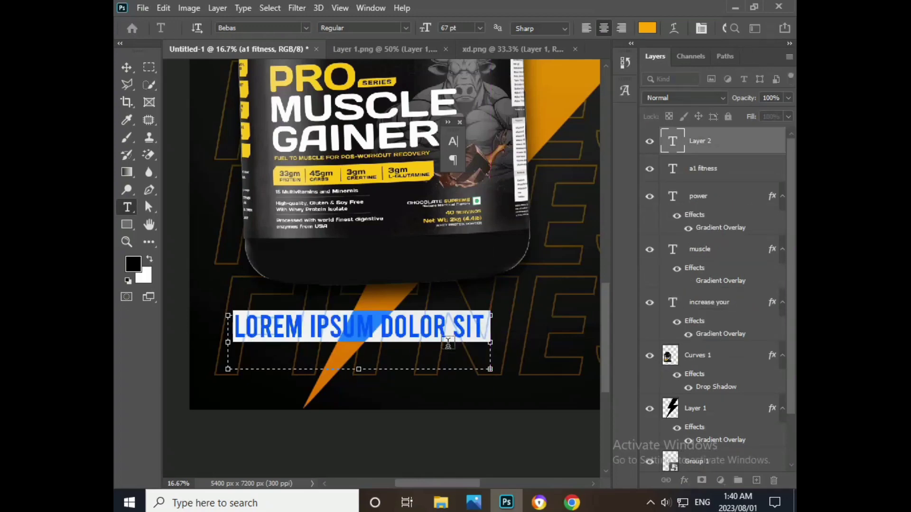
pyautogui.press('BackSpace')
pyautogui.write('ALL')
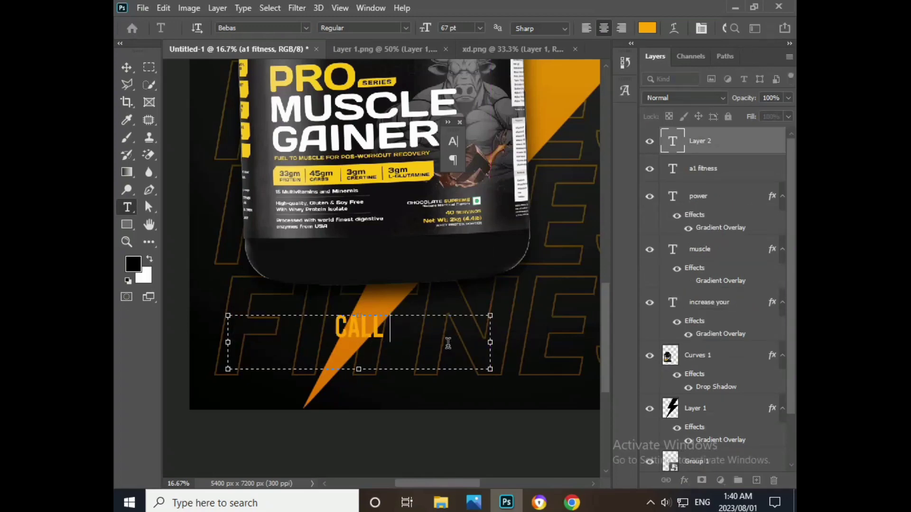
pyautogui.write(' US FIN')
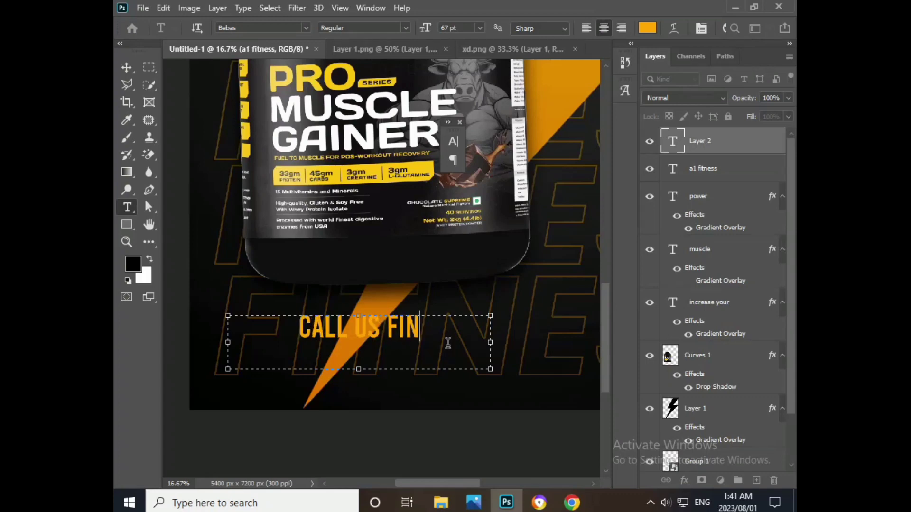
pyautogui.write('F')
pyautogui.press('BackSpace')
pyautogui.write('DOUT')
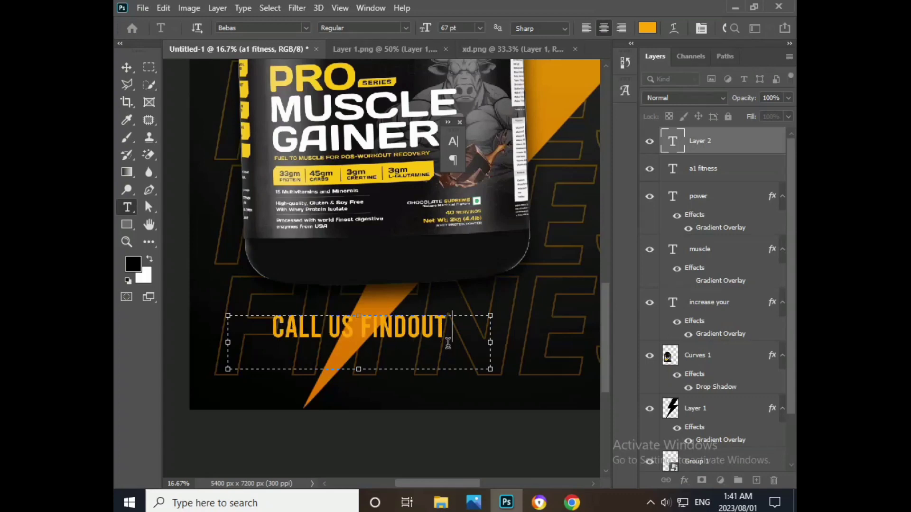
pyautogui.write(' MORE')
# - Make the CALL US FINDOUT MORE line faux italic and white
pyautogui.hotkey('ctrl', 'a')
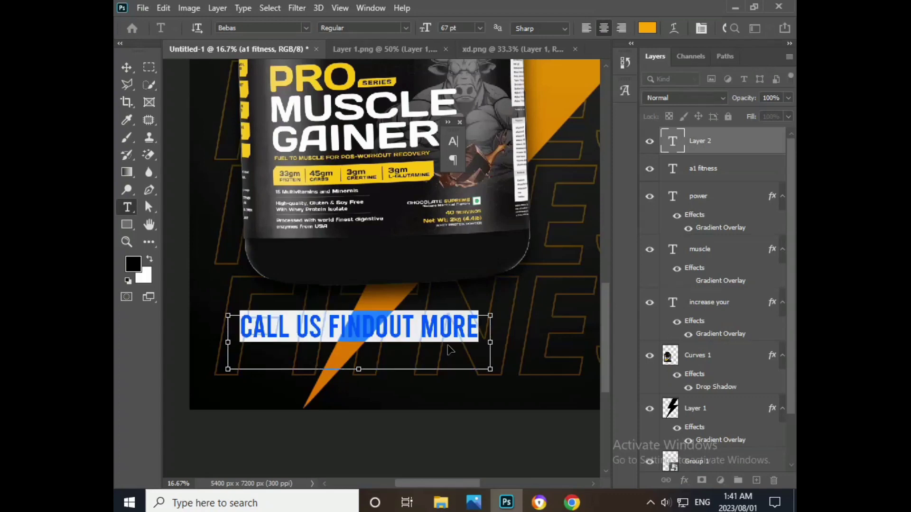
pyautogui.hotkey('ctrl', 't')
pyautogui.click(498, 235)
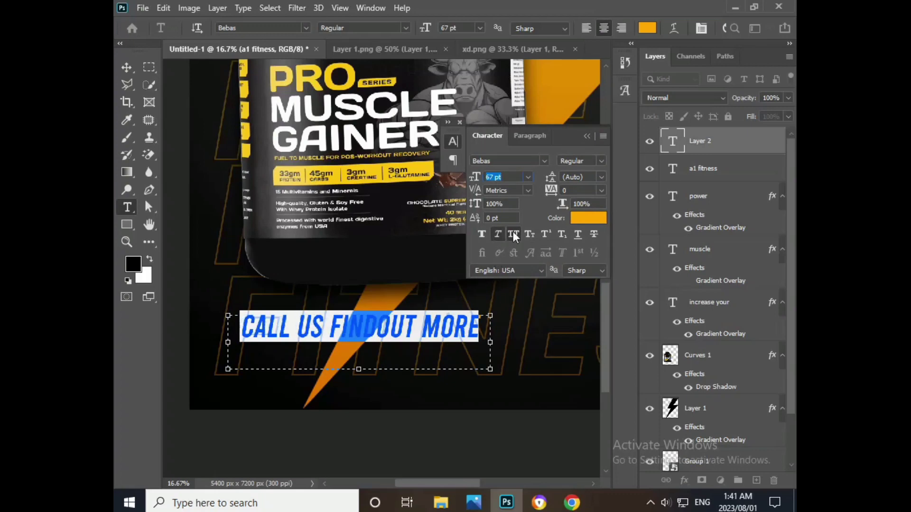
pyautogui.click(588, 218)
pyautogui.click(437, 257)
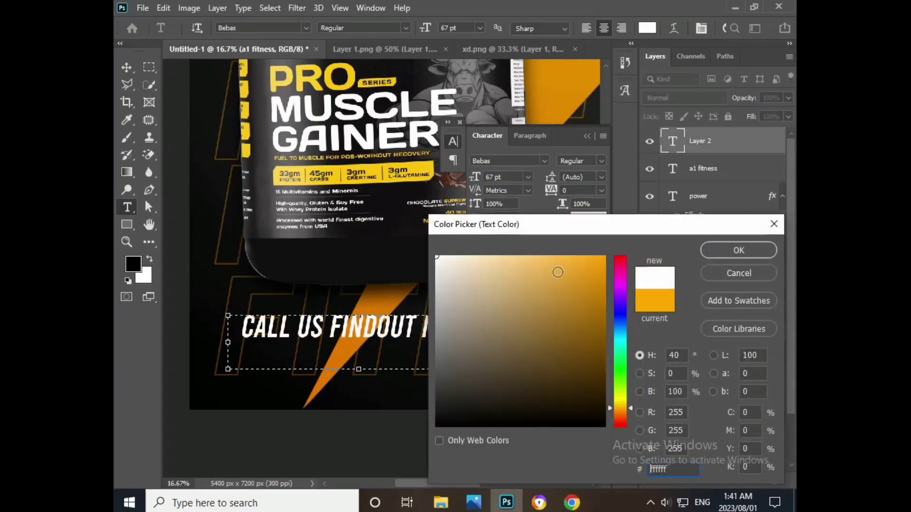
pyautogui.click(761, 249)
pyautogui.click(127, 67)
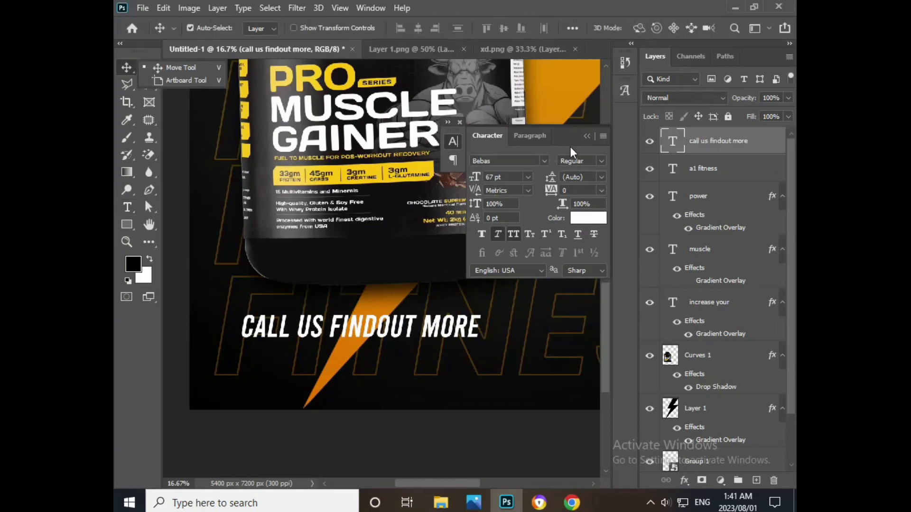
# - Nudge the line up and left into place, then duplicate it
pyautogui.click(587, 137)
pyautogui.hotkey('shift', 'Up')
pyautogui.hotkey('shift', 'Up')
pyautogui.hotkey('shift', 'Up')
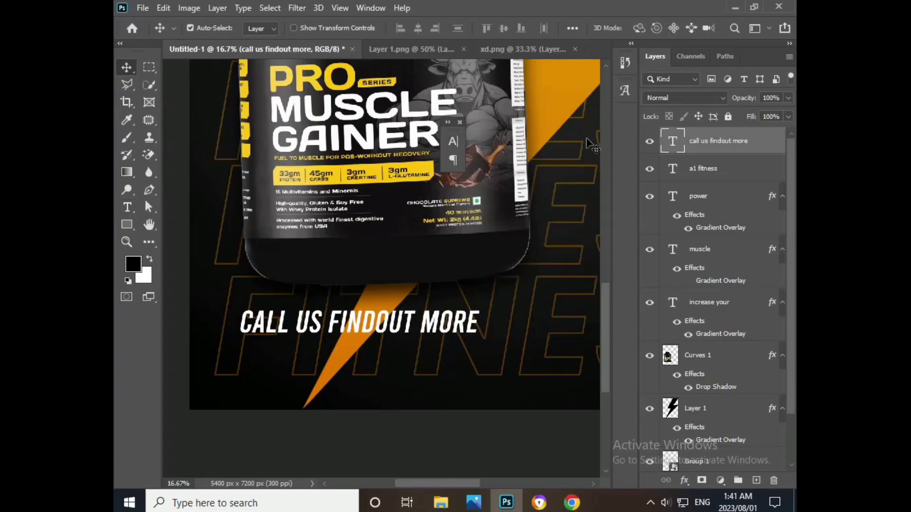
pyautogui.hotkey('shift', 'Left')
pyautogui.hotkey('shift', 'Left')
pyautogui.hotkey('shift', 'Left')
pyautogui.hotkey('shift', 'Left')
pyautogui.hotkey('shift', 'Left')
pyautogui.hotkey('shift', 'Left')
pyautogui.hotkey('shift', 'Left')
pyautogui.hotkey('shift', 'Left')
pyautogui.hotkey('shift', 'Left')
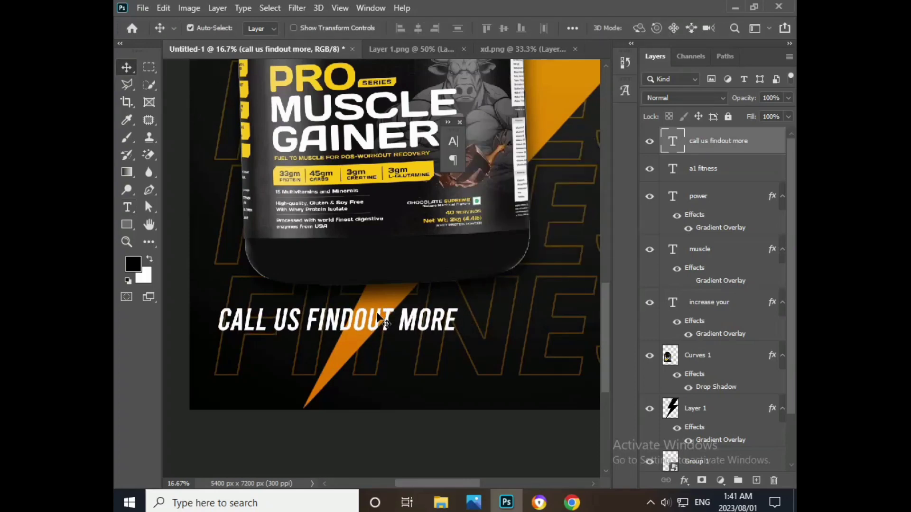
pyautogui.hotkey('shift', 'Up')
pyautogui.hotkey('shift', 'Up')
pyautogui.hotkey('shift', 'Up')
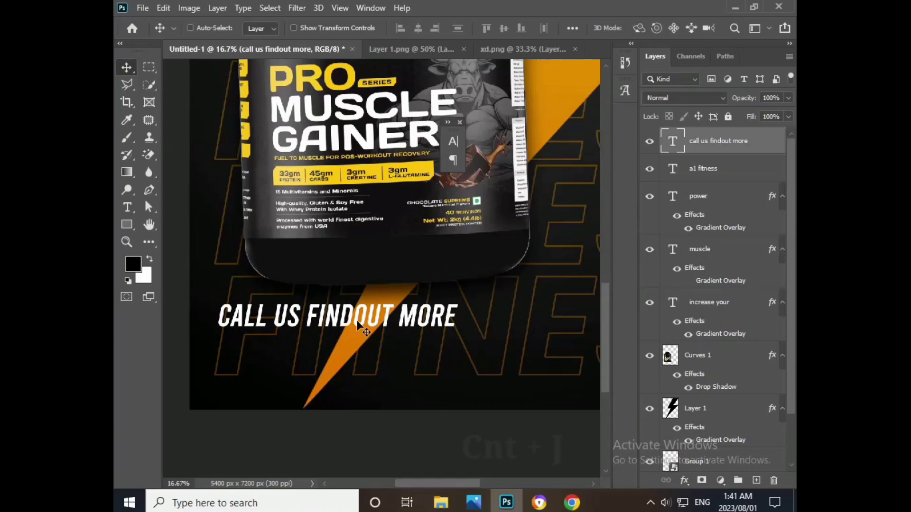
pyautogui.hotkey('ctrl', 'j')
# - Move the duplicate below the original and replace its text with 987-852-855
pyautogui.hotkey('shift', 'Down')
pyautogui.hotkey('shift', 'Down')
pyautogui.hotkey('shift', 'Down')
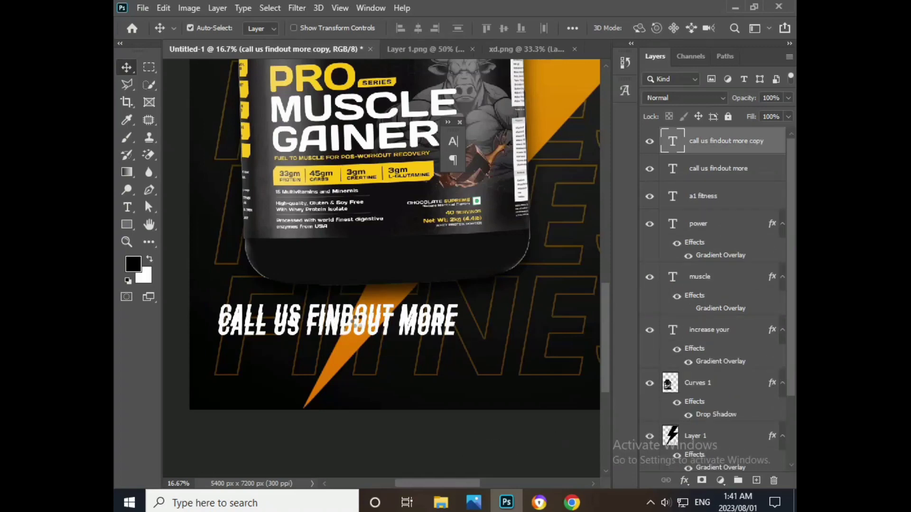
pyautogui.hotkey('shift', 'Down')
pyautogui.hotkey('shift', 'Down')
pyautogui.hotkey('shift', 'Down')
pyautogui.hotkey('shift', 'Down')
pyautogui.hotkey('shift', 'Down')
pyautogui.hotkey('shift', 'Down')
pyautogui.hotkey('shift', 'Down')
pyautogui.hotkey('shift', 'Down')
pyautogui.hotkey('shift', 'Down')
pyautogui.hotkey('shift', 'Down')
pyautogui.hotkey('shift', 'Down')
pyautogui.hotkey('shift', 'Down')
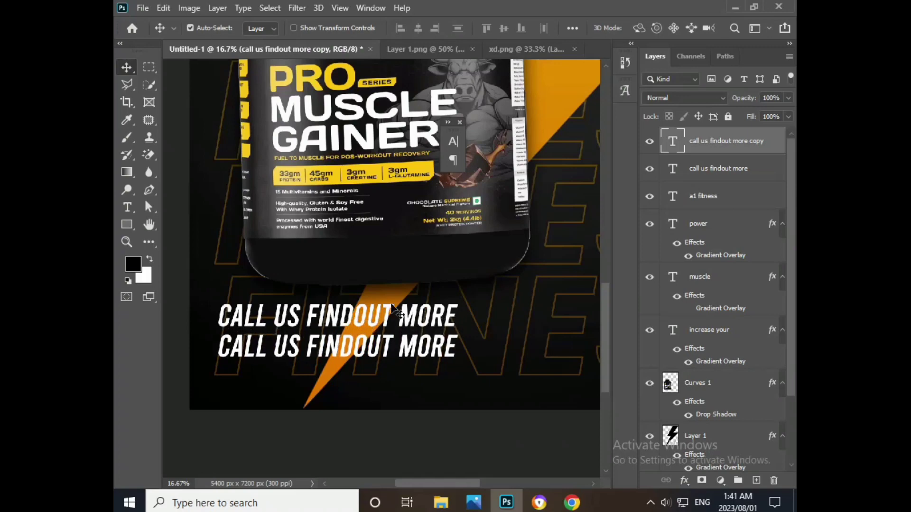
pyautogui.doubleClick(389, 349)
pyautogui.press('BackSpace')
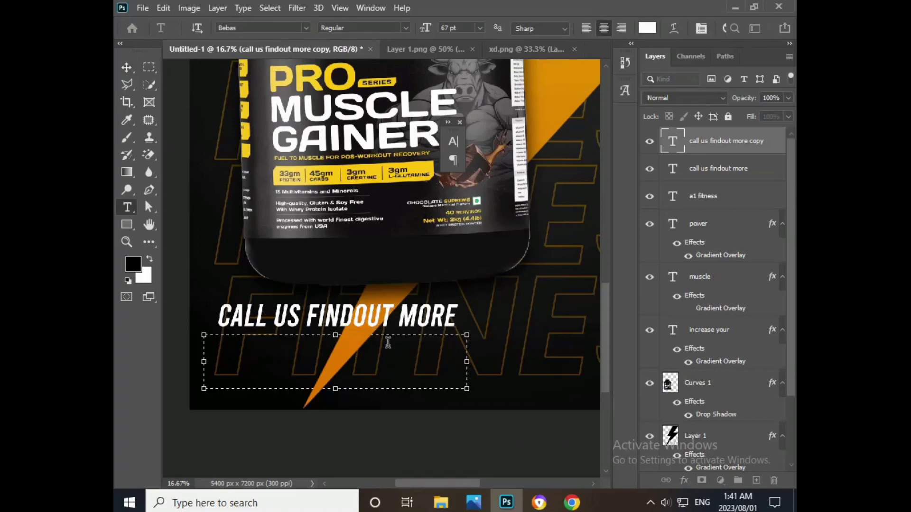
pyautogui.write('987-')
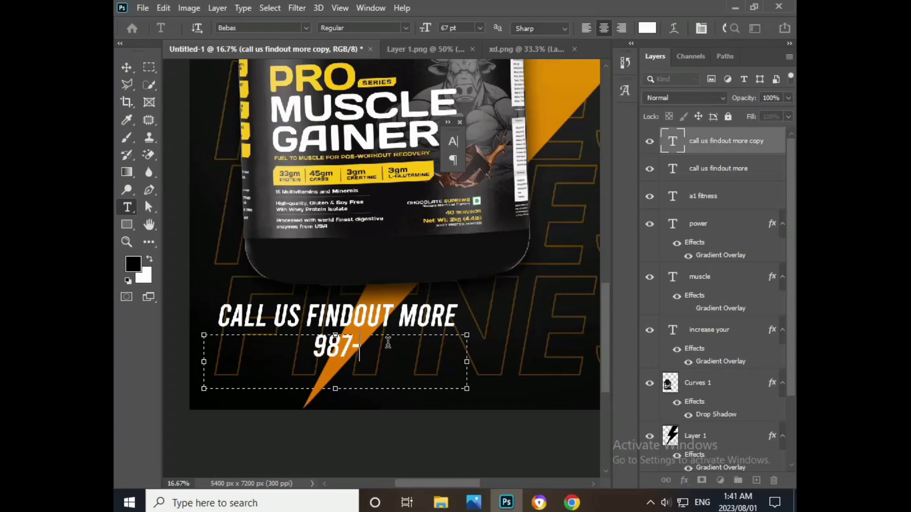
pyautogui.write('852-85')
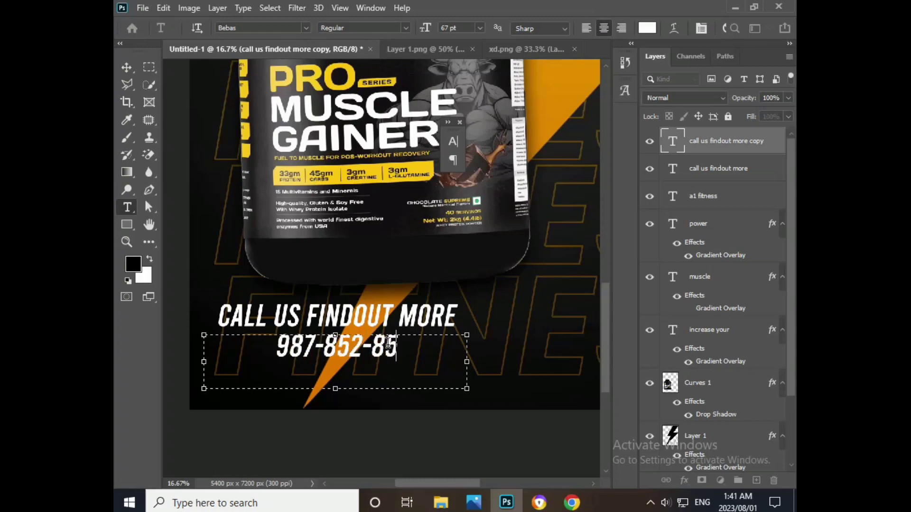
pyautogui.write('5')
# - Set the phone number in BRONSON Black and nudge it slightly up-left
pyautogui.moveTo(402, 345); pyautogui.dragTo(224, 348)
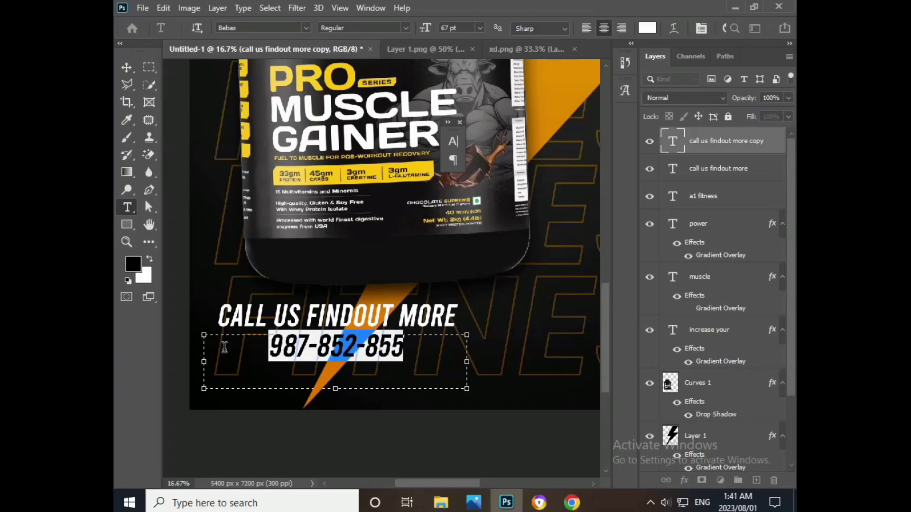
pyautogui.hotkey('ctrl', 't')
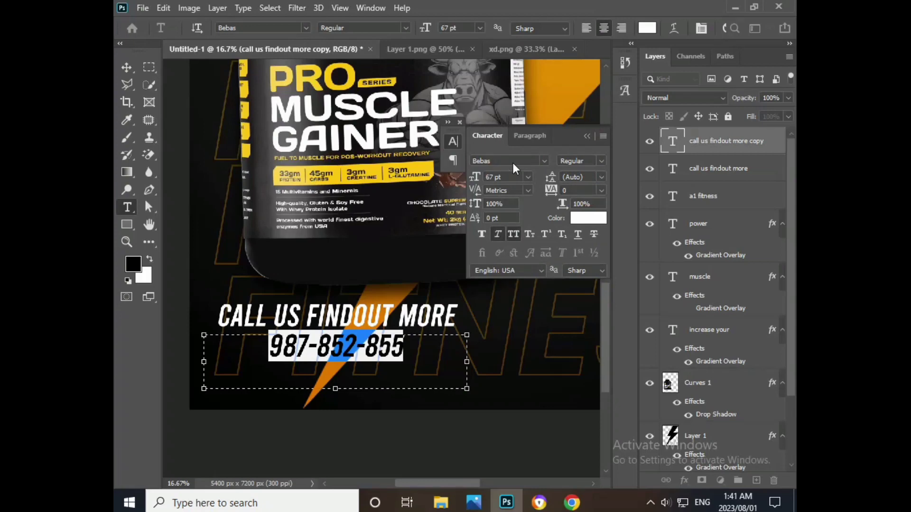
pyautogui.write('br')
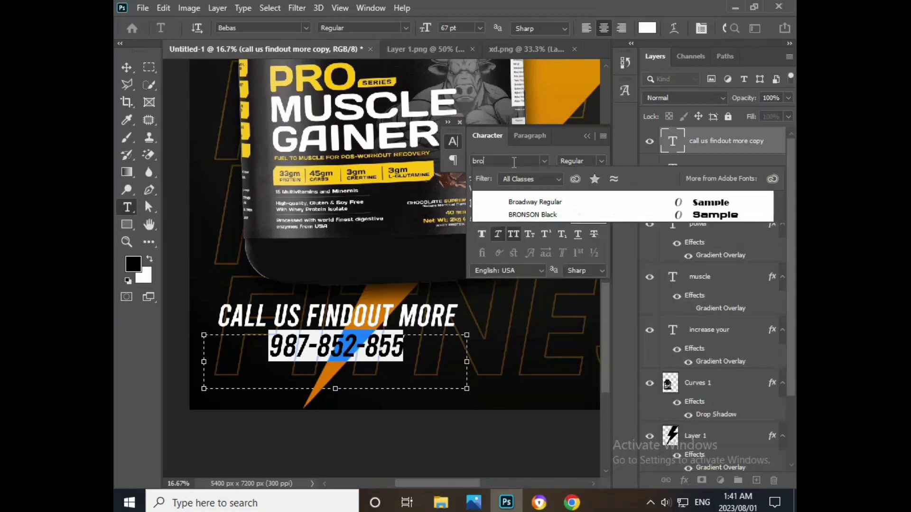
pyautogui.click(555, 214)
pyautogui.click(126, 67)
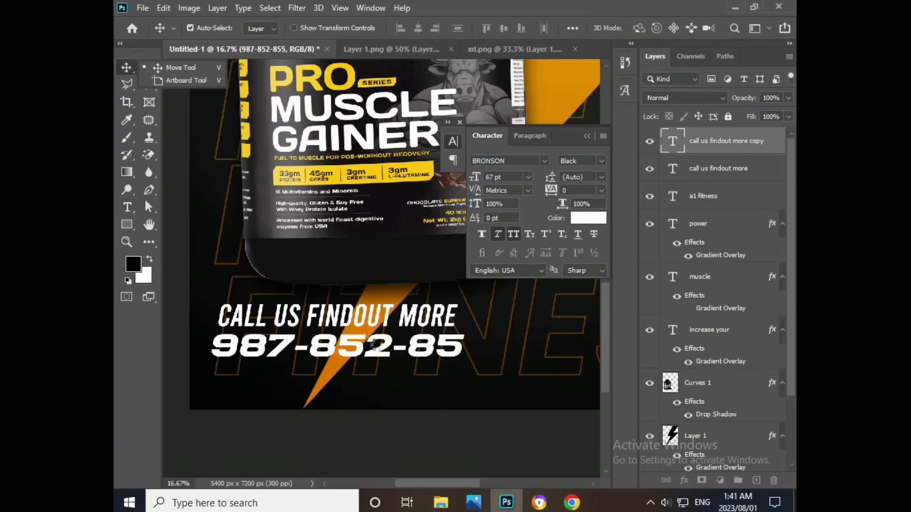
pyautogui.moveTo(378, 354); pyautogui.dragTo(377, 352)
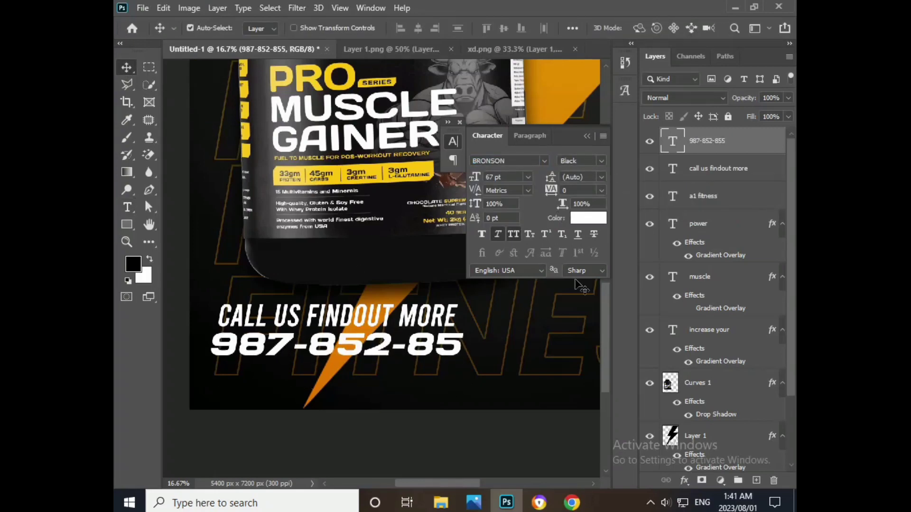
pyautogui.click(587, 136)
# - Enable a Gradient Overlay in the phone number layer's blending options
pyautogui.rightClick(715, 141)
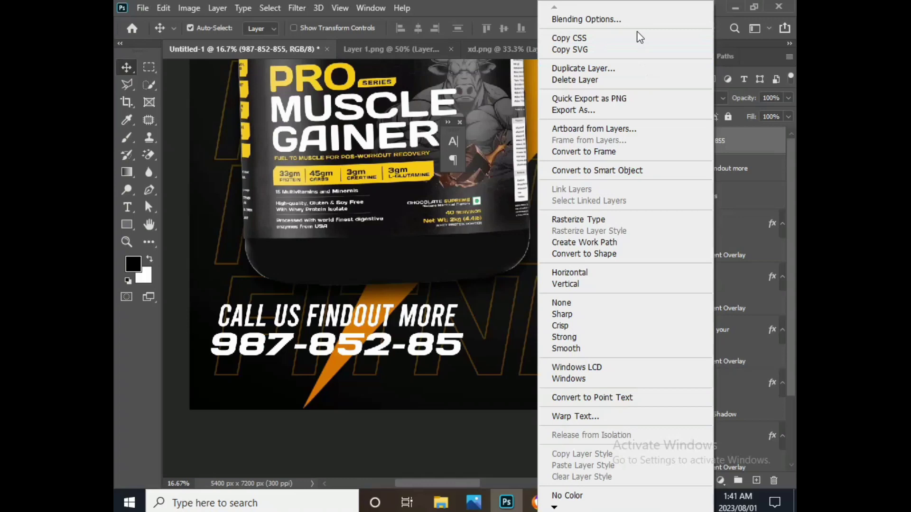
pyautogui.click(639, 20)
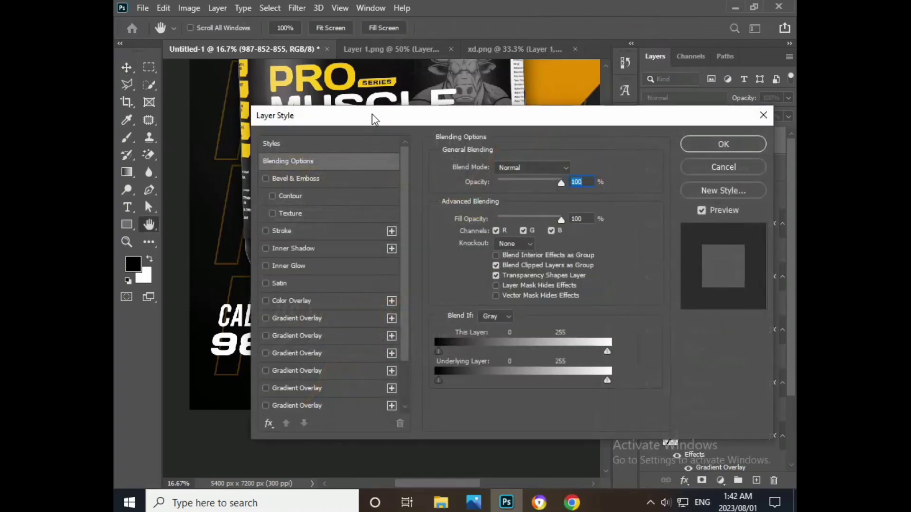
pyautogui.moveTo(372, 118); pyautogui.dragTo(467, 119)
pyautogui.click(395, 319)
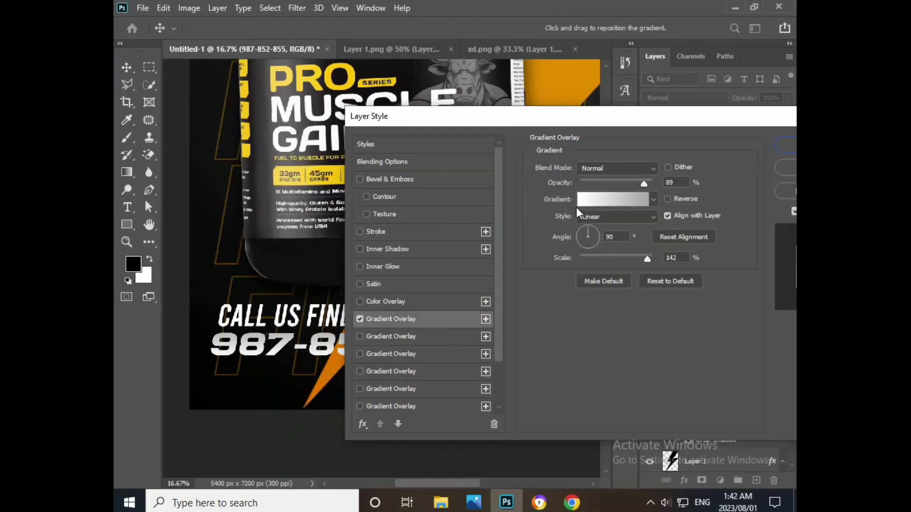
pyautogui.click(597, 196)
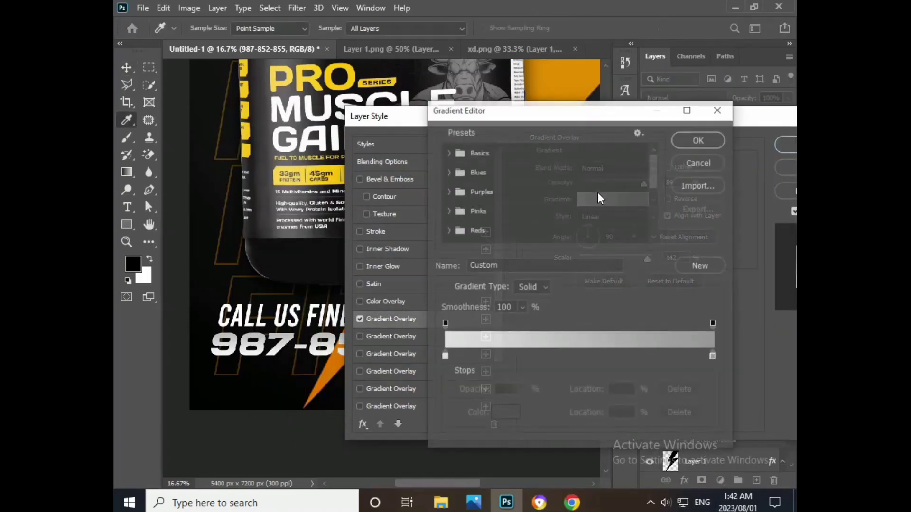
# - Set the gradient stops to orange-yellow #f7b500 and bright yellow
pyautogui.click(444, 356)
pyautogui.doubleClick(444, 359)
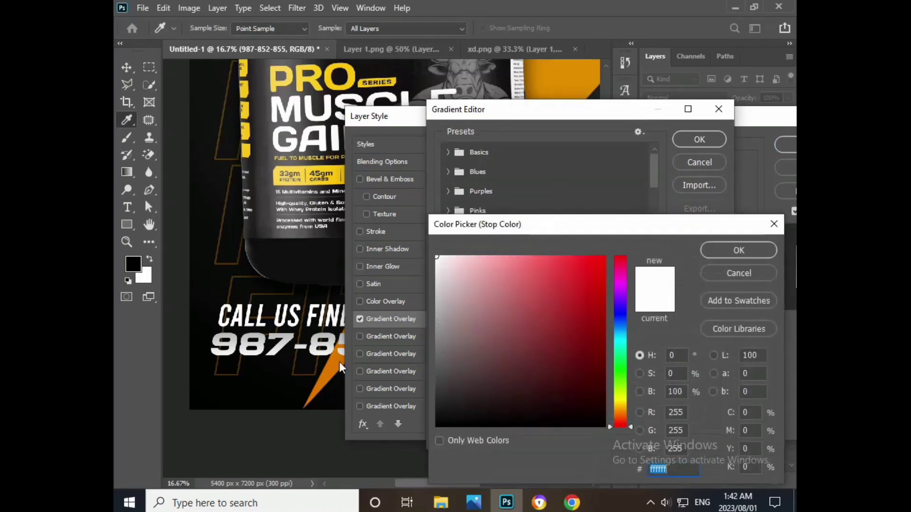
pyautogui.moveTo(619, 349); pyautogui.dragTo(620, 407)
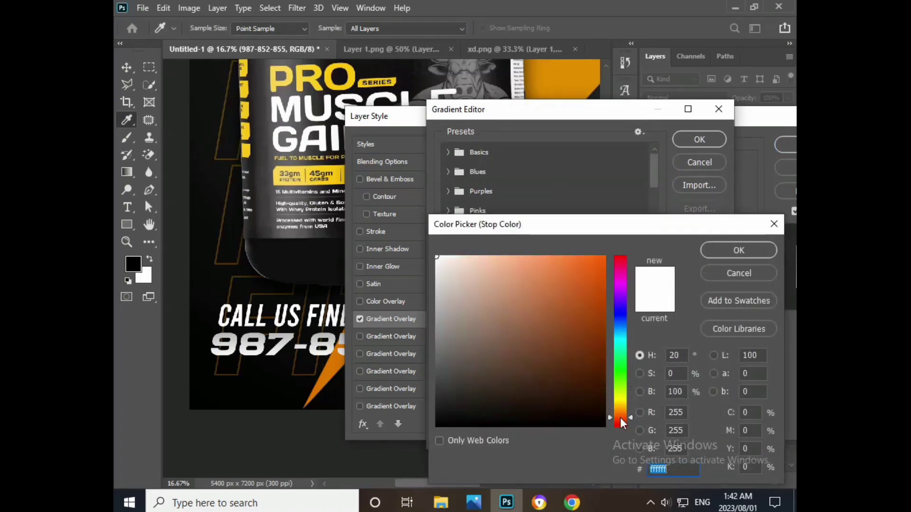
pyautogui.write('f7b500')
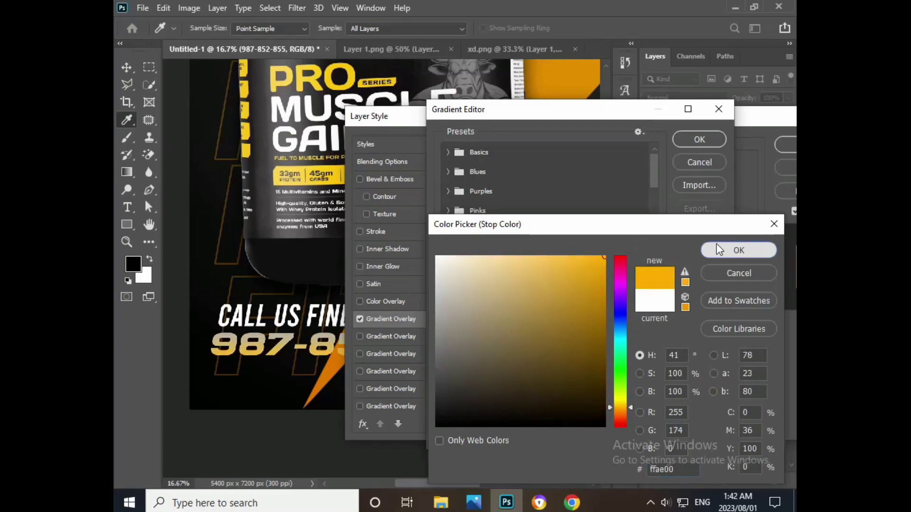
pyautogui.click(719, 249)
pyautogui.doubleClick(714, 357)
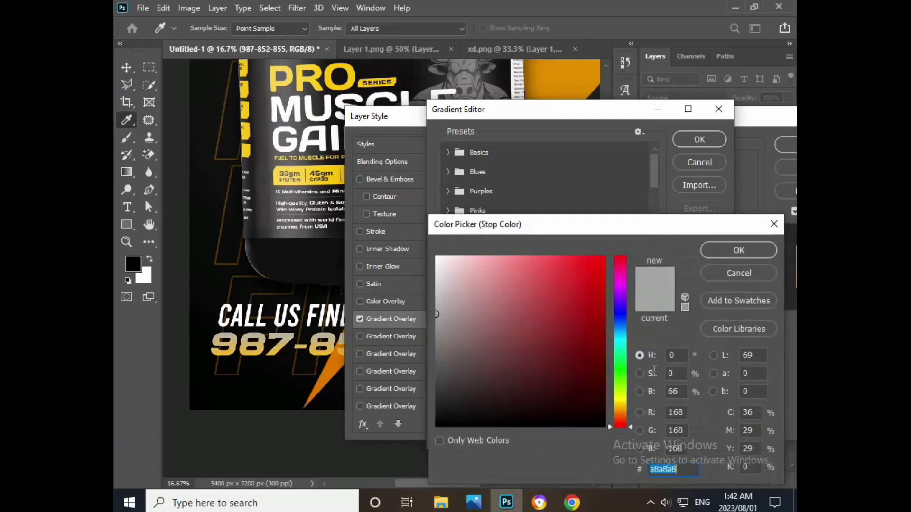
pyautogui.moveTo(621, 375); pyautogui.dragTo(620, 403)
pyautogui.moveTo(599, 302); pyautogui.dragTo(595, 268)
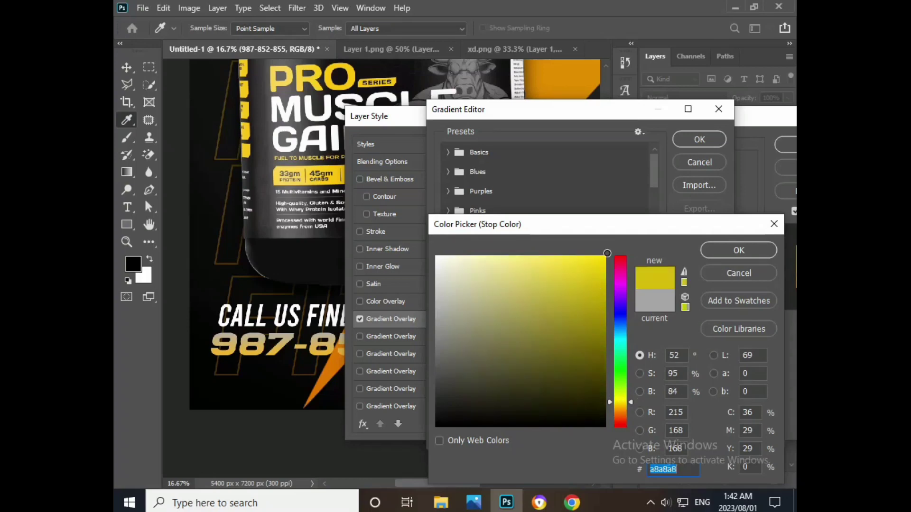
pyautogui.click(717, 258)
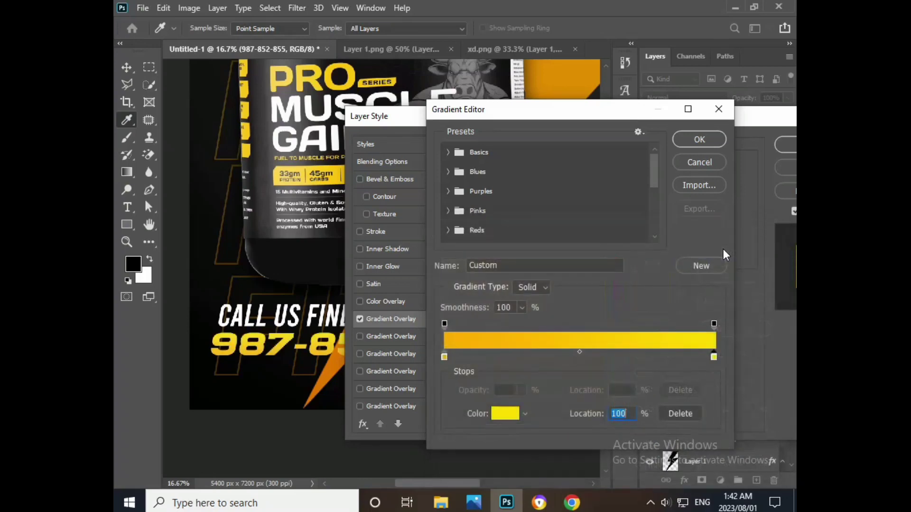
# - Apply the orange-to-yellow gradient overlay and zoom back to the poster's footer
pyautogui.click(698, 146)
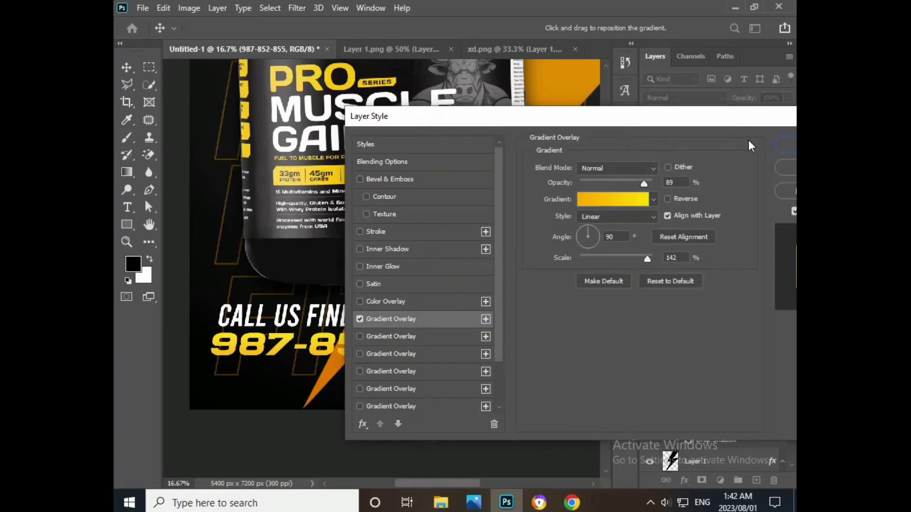
pyautogui.click(785, 145)
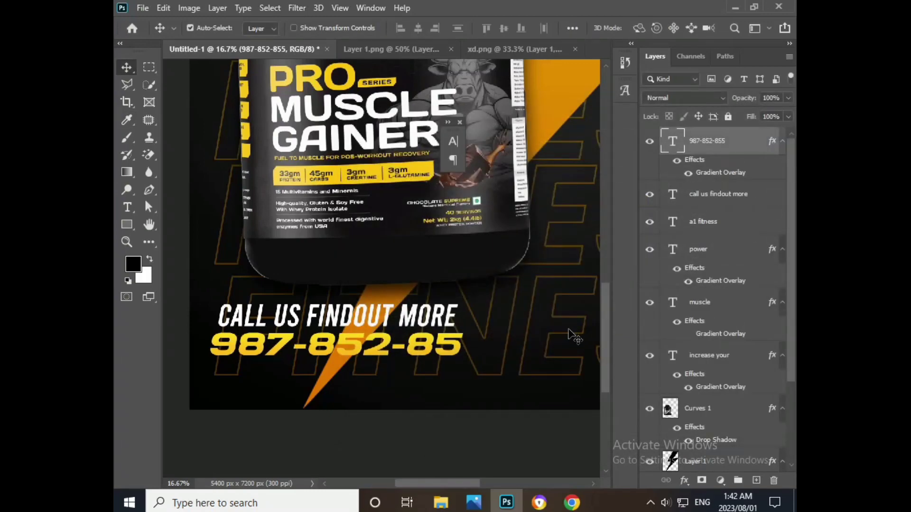
pyautogui.hotkey('ctrl', '0')
pyautogui.press('t')
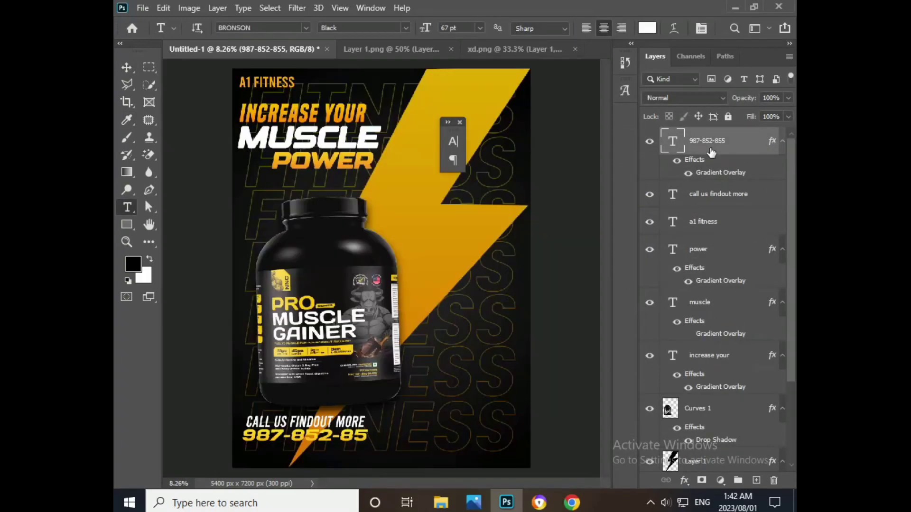
pyautogui.hotkey('ctrl', '+')
pyautogui.hotkey('ctrl', '+')
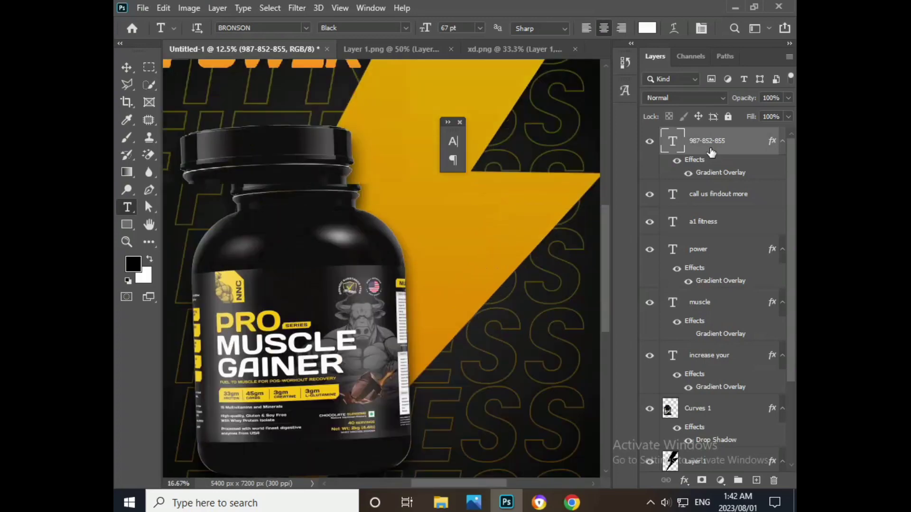
pyautogui.moveTo(312, 393); pyautogui.dragTo(378, 325)
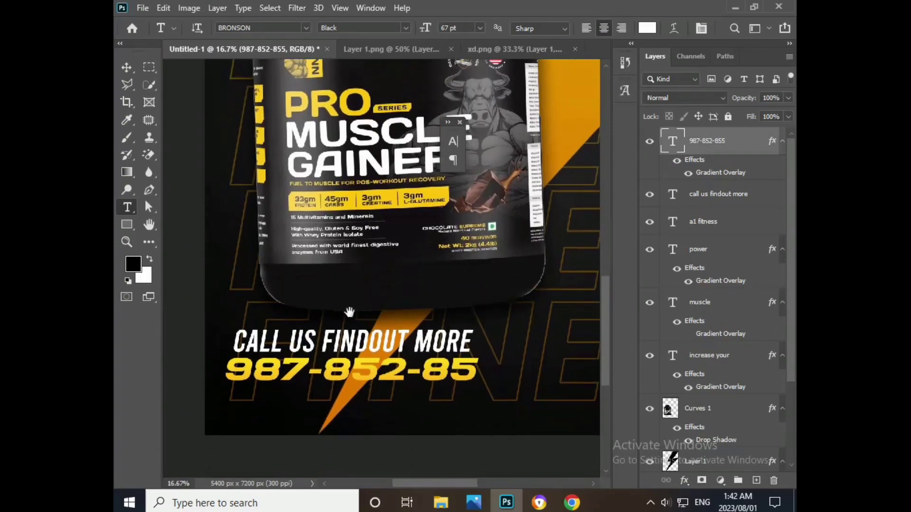
pyautogui.moveTo(222, 402); pyautogui.dragTo(537, 435)
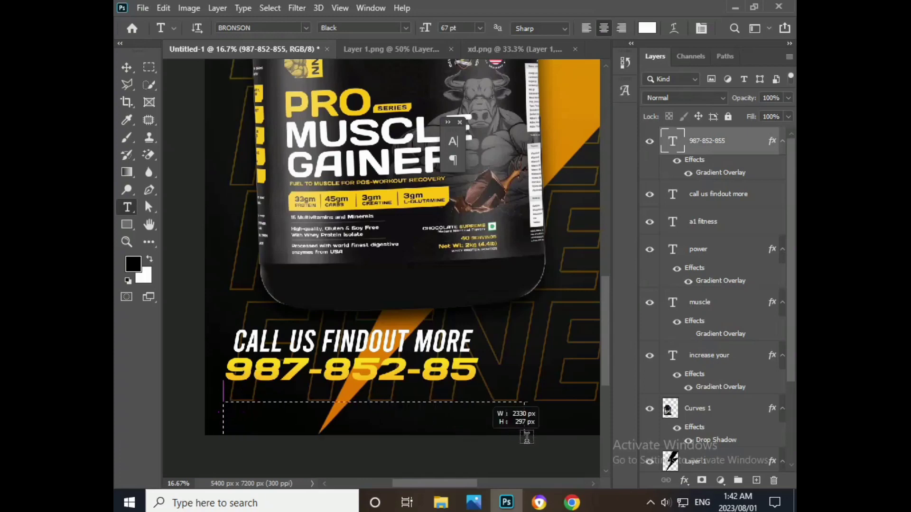
pyautogui.write('w')
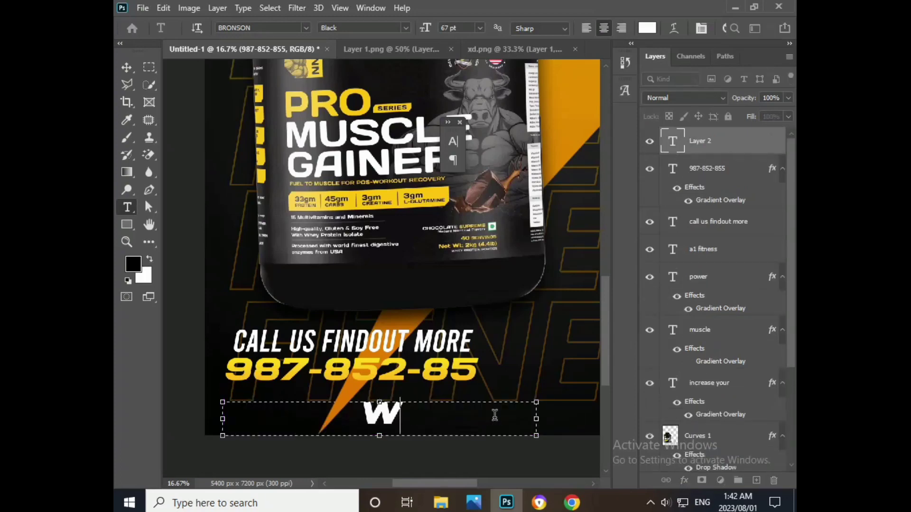
pyautogui.write('ww.a')
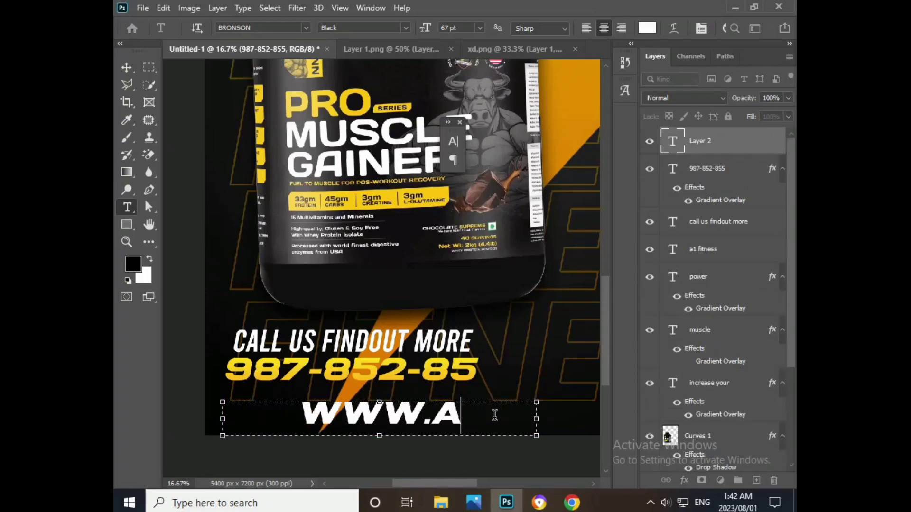
pyautogui.write('1fitn')
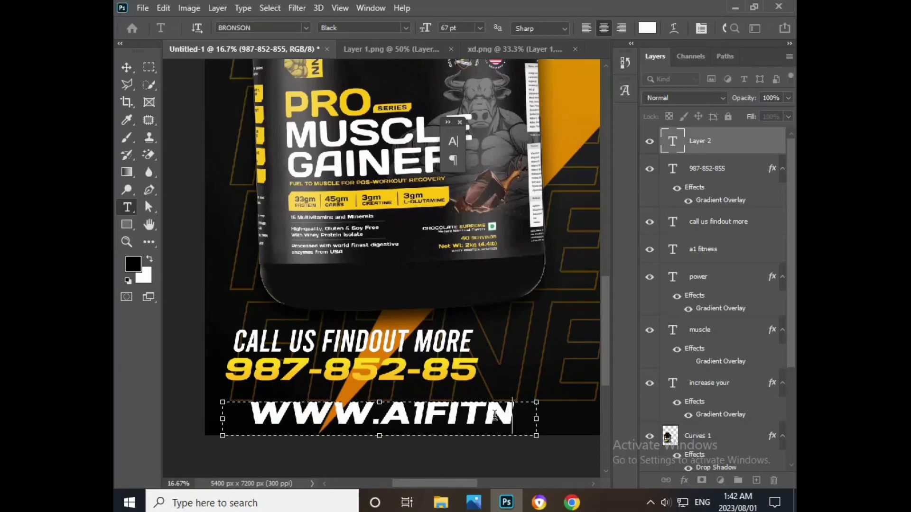
pyautogui.write('ess')
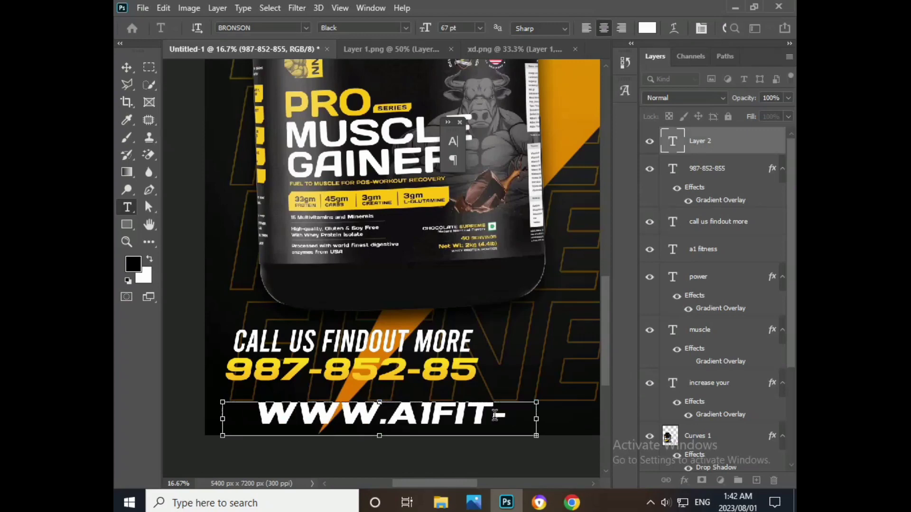
pyautogui.hotkey('ctrl', 'a')
pyautogui.hotkey('ctrl', 't')
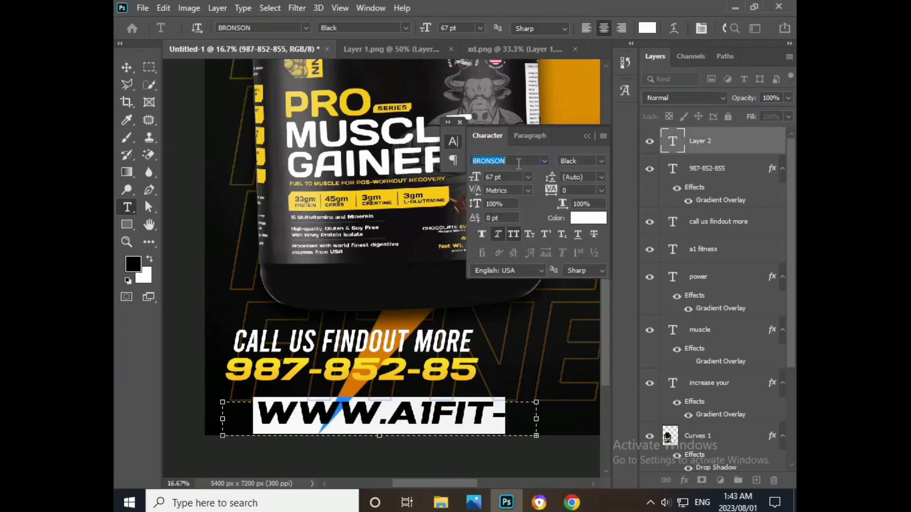
# - Style the website text in Nexa Extra Light 44 pt and nudge it up-left
pyautogui.write('nexa')
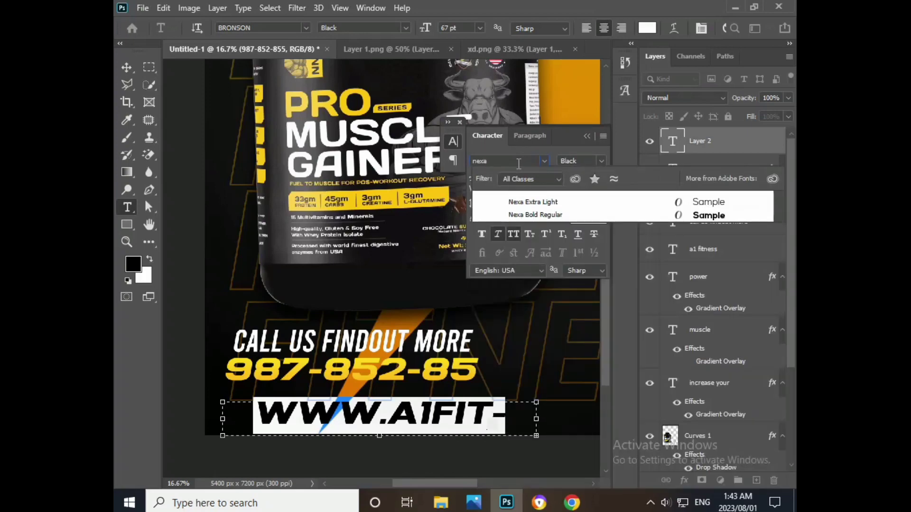
pyautogui.click(534, 202)
pyautogui.click(515, 177)
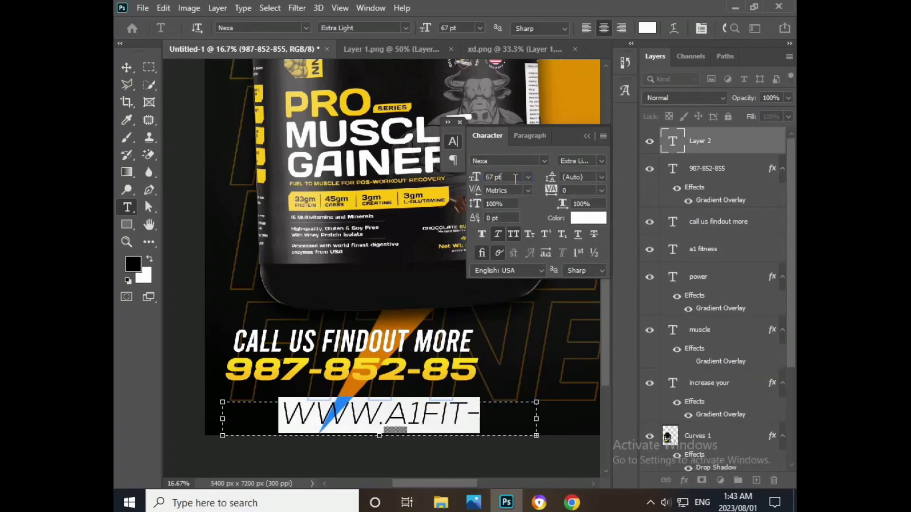
pyautogui.press('Down')
pyautogui.press('Down')
pyautogui.press('Down')
pyautogui.press('Down')
pyautogui.press('Down')
pyautogui.press('Down')
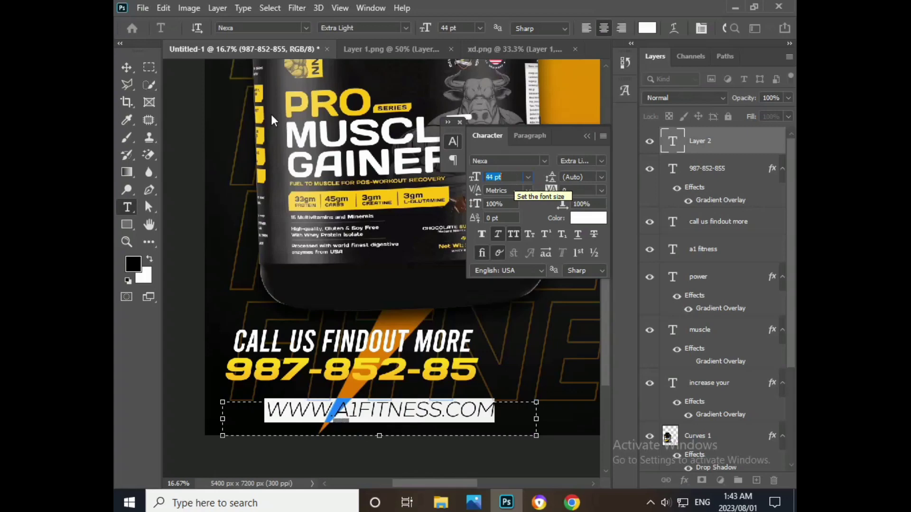
pyautogui.click(133, 69)
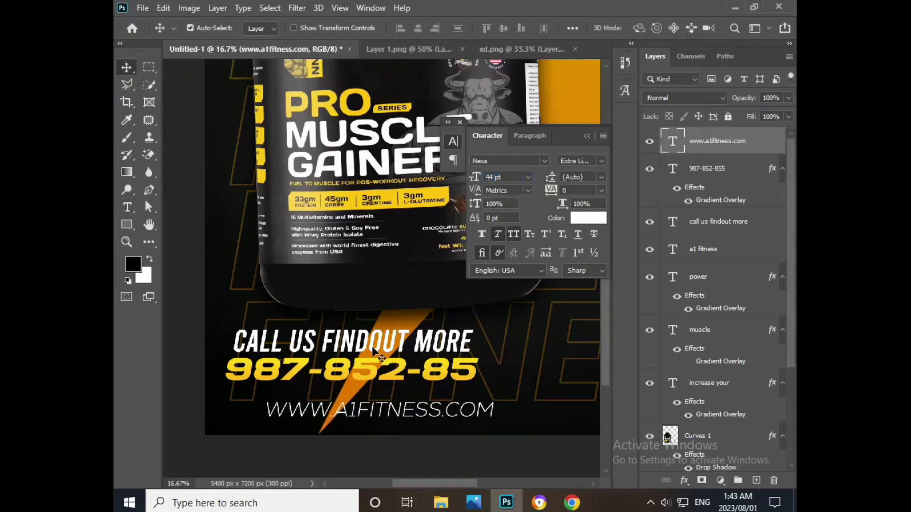
pyautogui.hotkey('shift', 'Left')
pyautogui.hotkey('shift', 'Left')
pyautogui.hotkey('shift', 'Left')
pyautogui.hotkey('shift', 'Left')
pyautogui.hotkey('shift', 'Left')
pyautogui.hotkey('shift', 'Left')
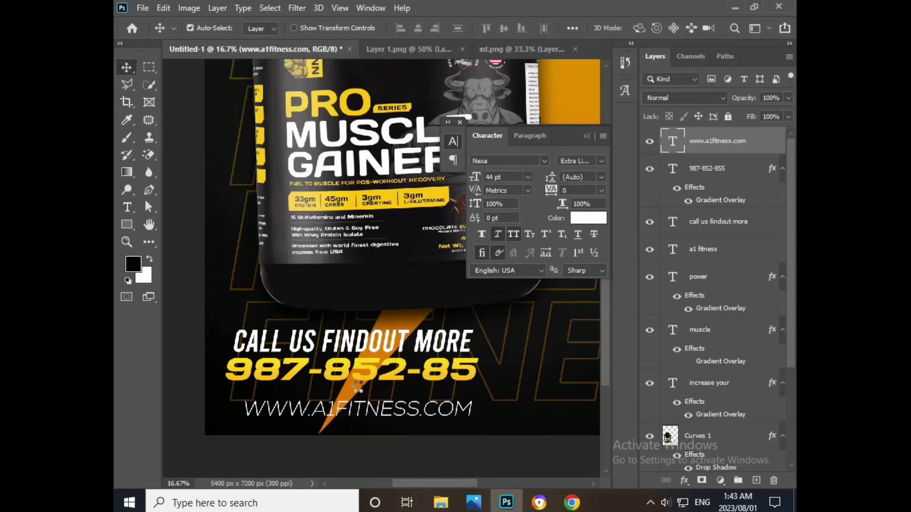
pyautogui.hotkey('shift', 'Up')
pyautogui.hotkey('shift', 'Up')
pyautogui.hotkey('shift', 'Up')
pyautogui.hotkey('shift', 'Up')
pyautogui.hotkey('shift', 'Up')
pyautogui.hotkey('shift', 'Up')
pyautogui.hotkey('shift', 'Left')
pyautogui.hotkey('shift', 'Left')
pyautogui.hotkey('shift', 'Left')
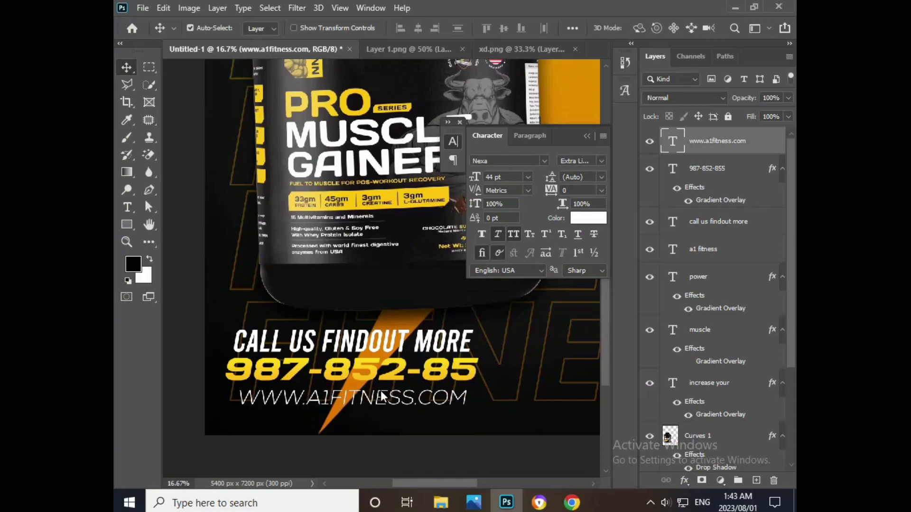
pyautogui.click(588, 136)
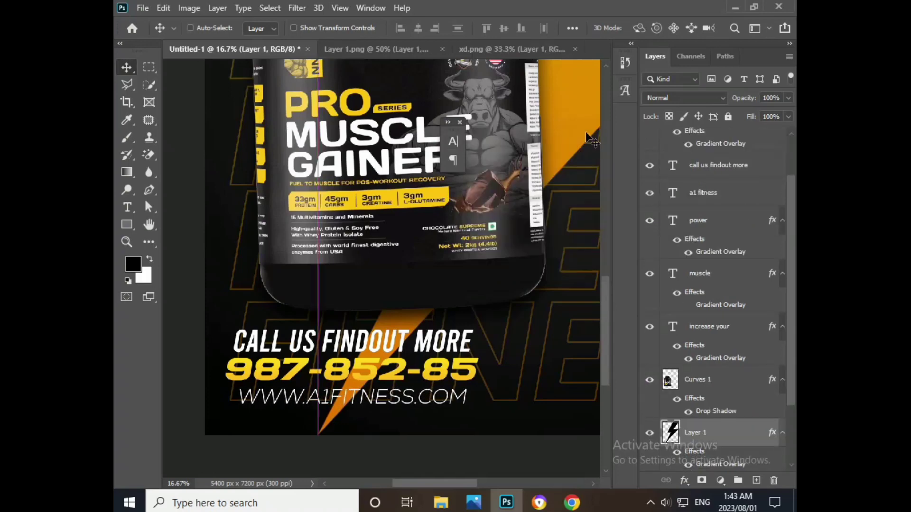
pyautogui.hotkey('ctrl', '0')
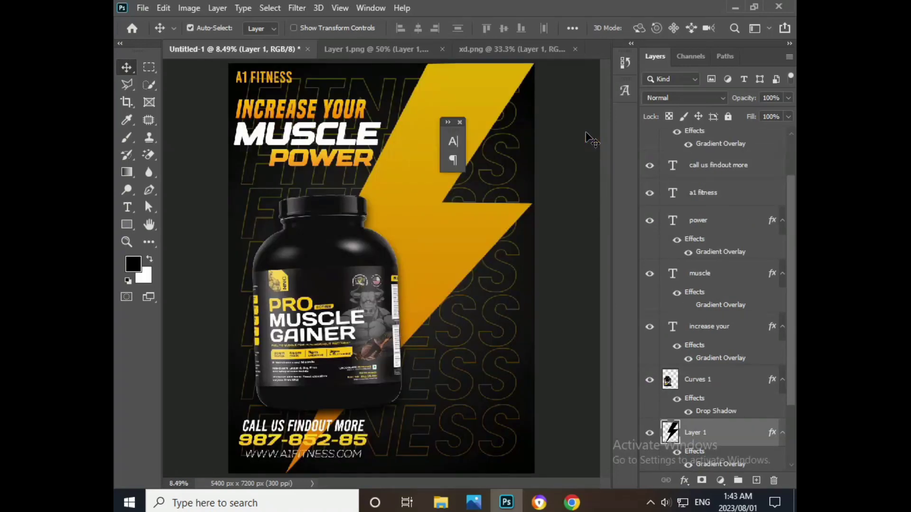
pyautogui.click(459, 123)
pyautogui.scroll(2, 488, 308)
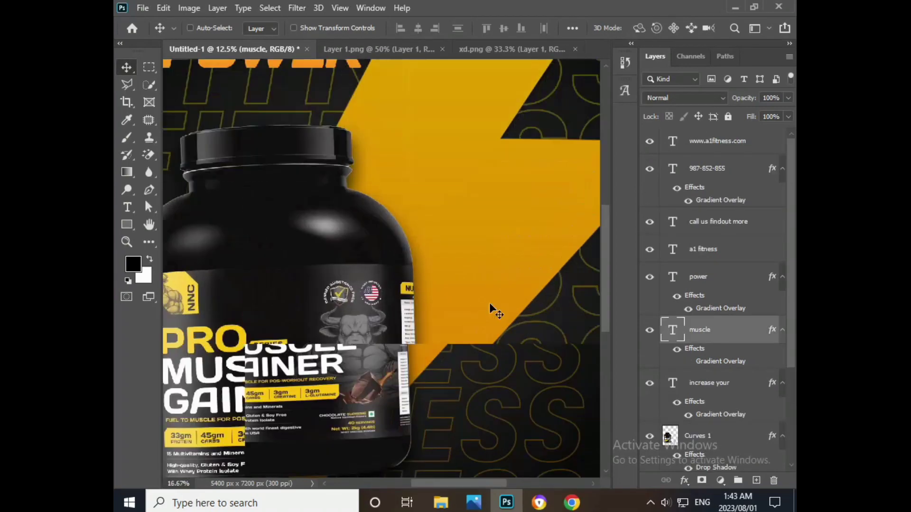
pyautogui.moveTo(488, 309); pyautogui.dragTo(412, 289)
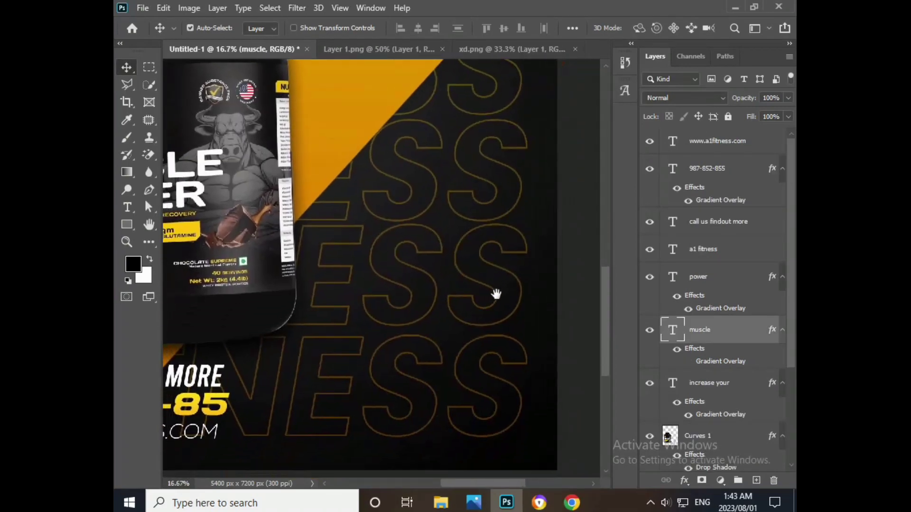
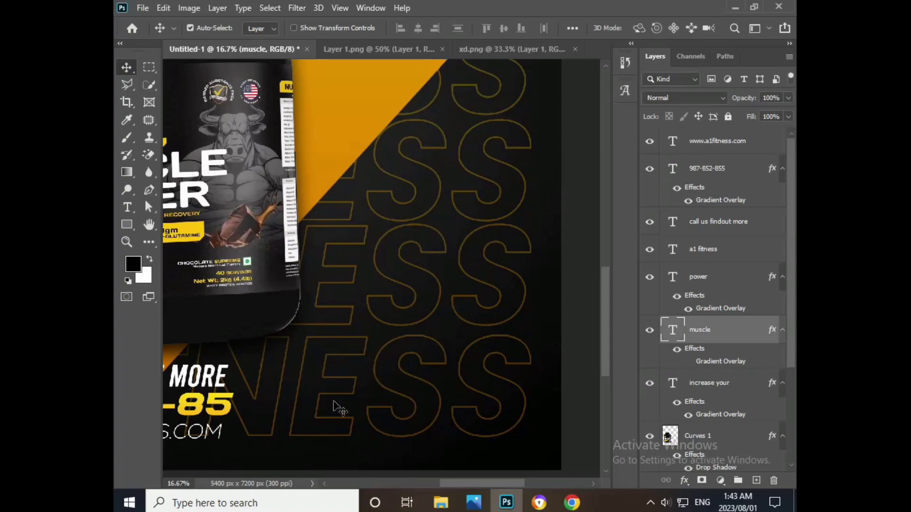
# - Add a TRAIL paragraph text on the dark area and set it to 105 pt
pyautogui.click(127, 207)
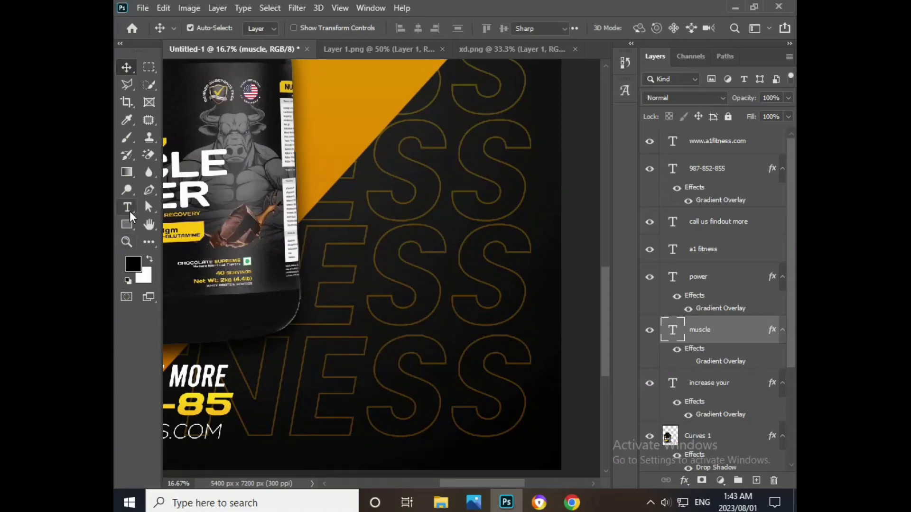
pyautogui.moveTo(354, 247); pyautogui.dragTo(539, 347)
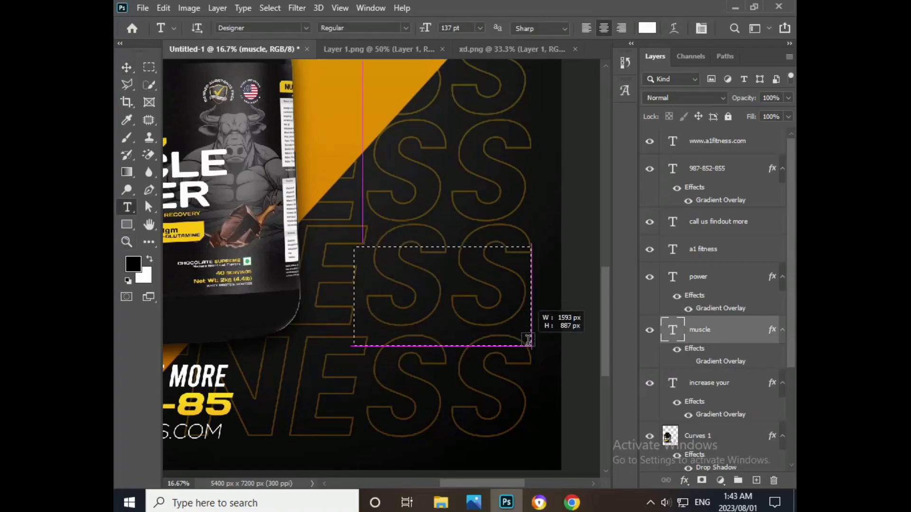
pyautogui.press('BackSpace')
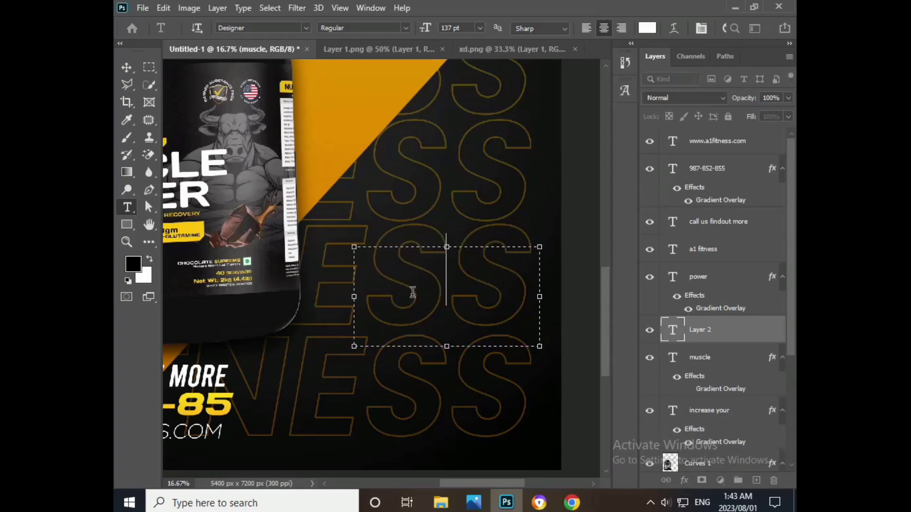
pyautogui.write('TRAI')
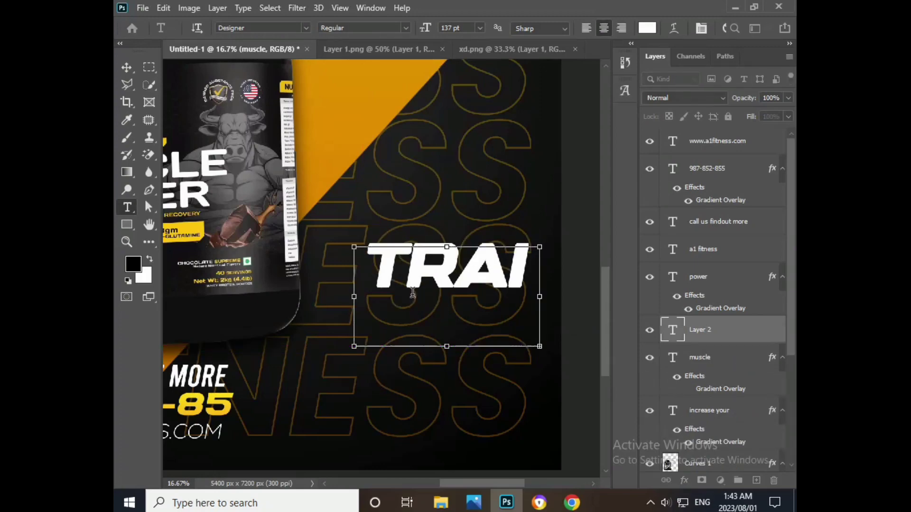
pyautogui.hotkey('ctrl', 'a')
pyautogui.hotkey('ctrl', 't')
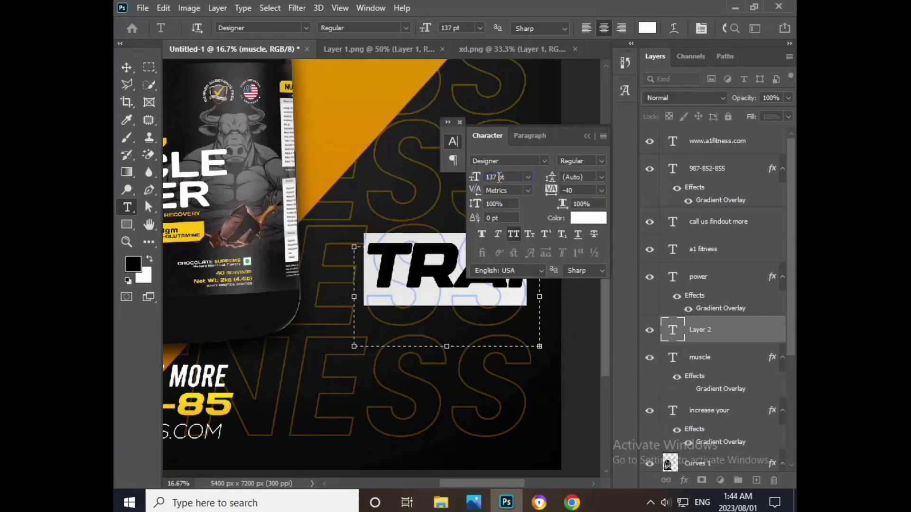
pyautogui.hotkey('shift', 'Down')
pyautogui.hotkey('shift', 'Down')
pyautogui.hotkey('shift', 'Down')
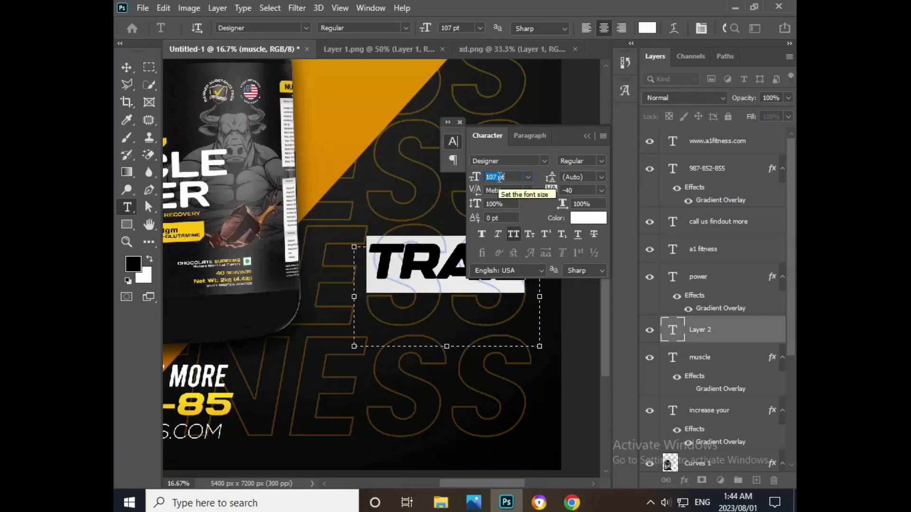
pyautogui.press('Down')
pyautogui.press('Down')
# - Move TRAIL slightly higher and duplicate its text layer
pyautogui.click(126, 67)
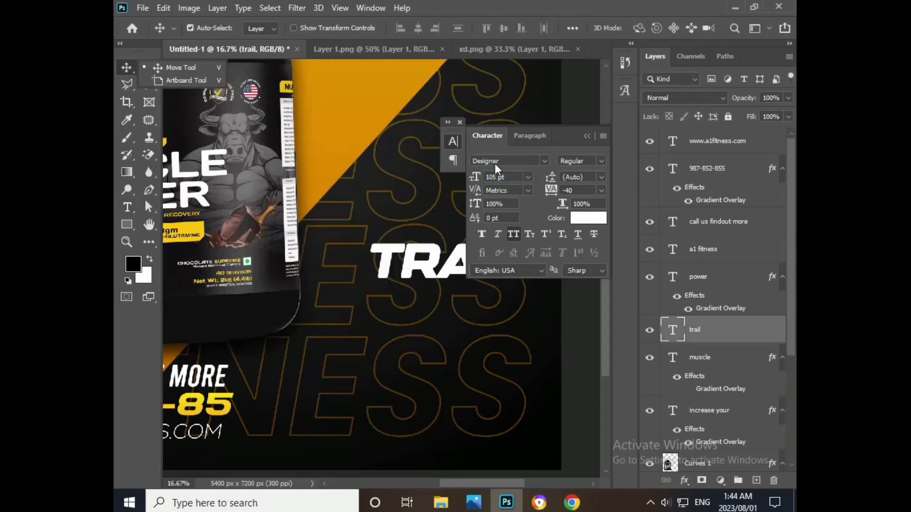
pyautogui.click(592, 151)
pyautogui.moveTo(498, 273); pyautogui.dragTo(492, 255)
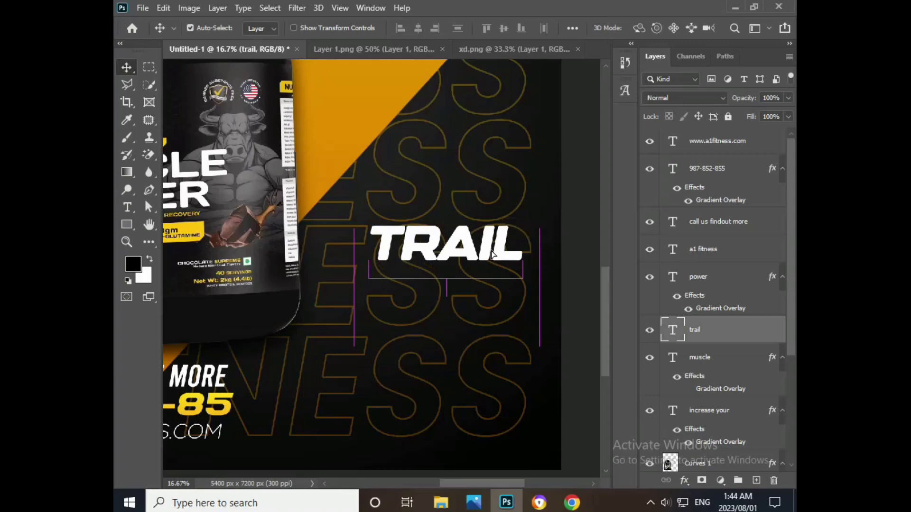
pyautogui.hotkey('ctrl', 'j')
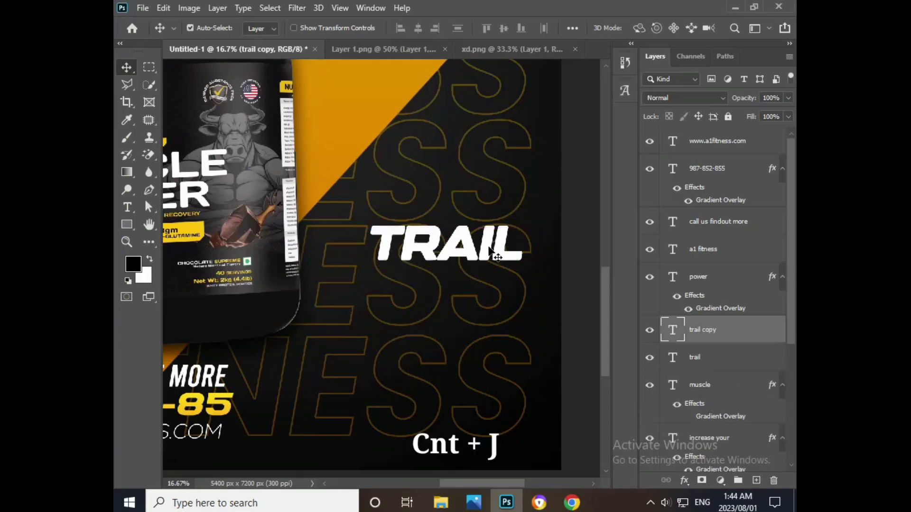
# - Move the TRAIL copy below the original and retype it as SESSION
pyautogui.moveTo(490, 249); pyautogui.dragTo(465, 293)
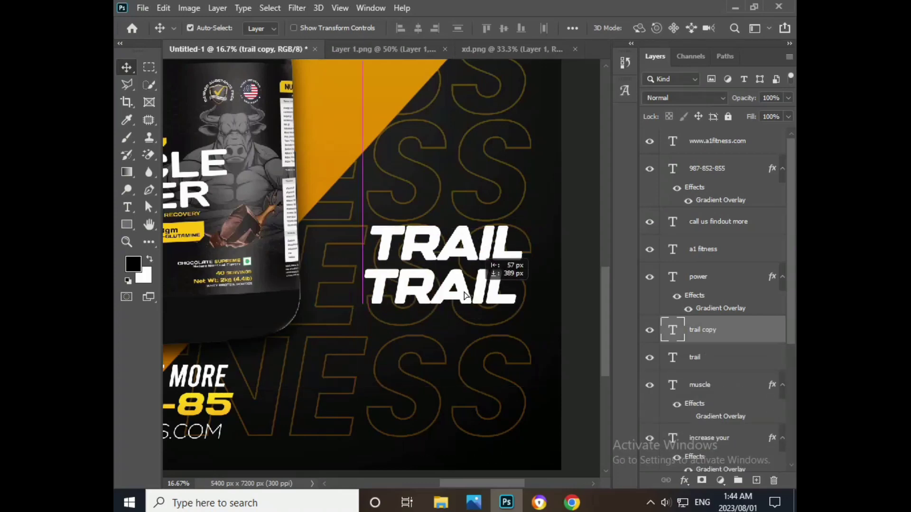
pyautogui.doubleClick(463, 290)
pyautogui.press('BackSpace')
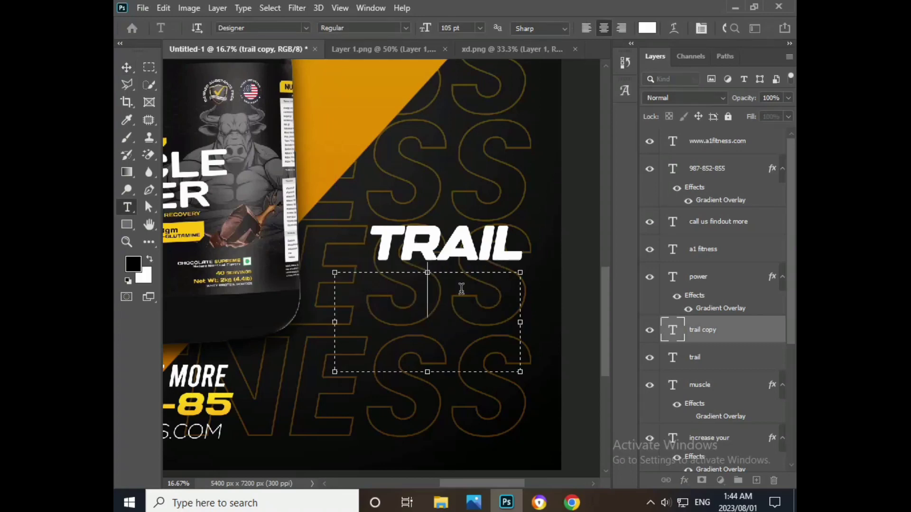
pyautogui.write('sess')
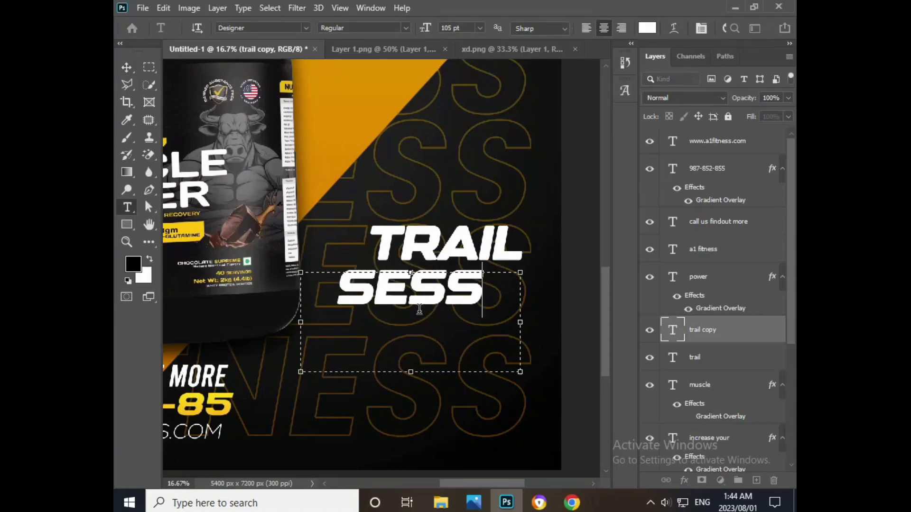
pyautogui.write('ION')
# - Size SESSION to 83 pt and shift it slightly right under TRAIL
pyautogui.hotkey('ctrl', 'a')
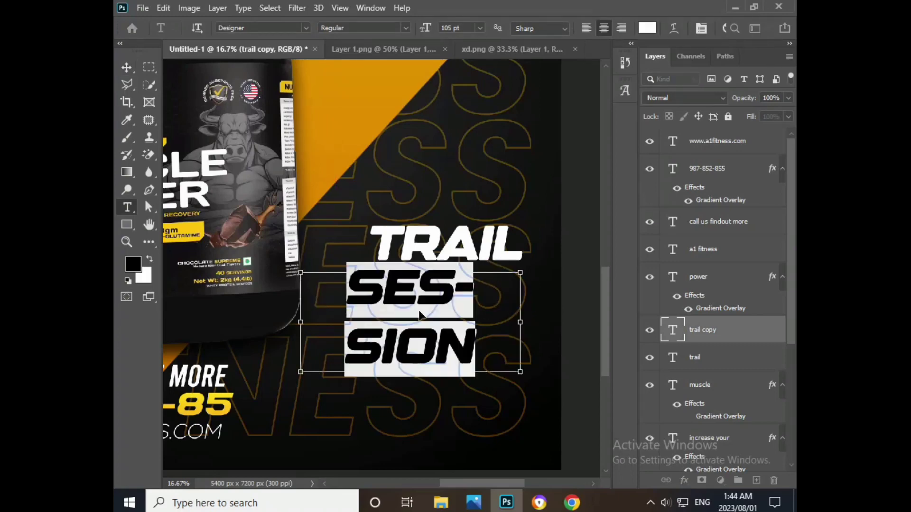
pyautogui.hotkey('ctrl', 't')
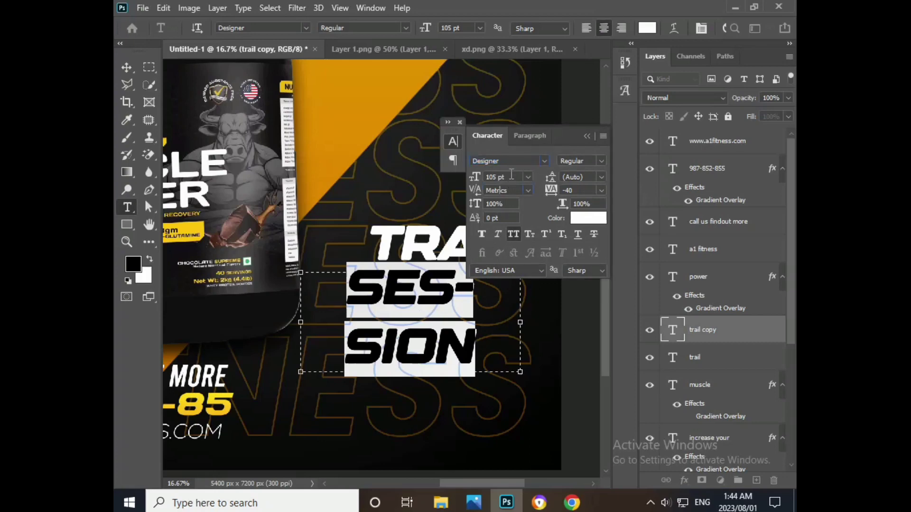
pyautogui.scroll(-5, 511, 175)
pyautogui.scroll(-8, 512, 175)
pyautogui.scroll(-5, 512, 175)
pyautogui.scroll(-4, 511, 175)
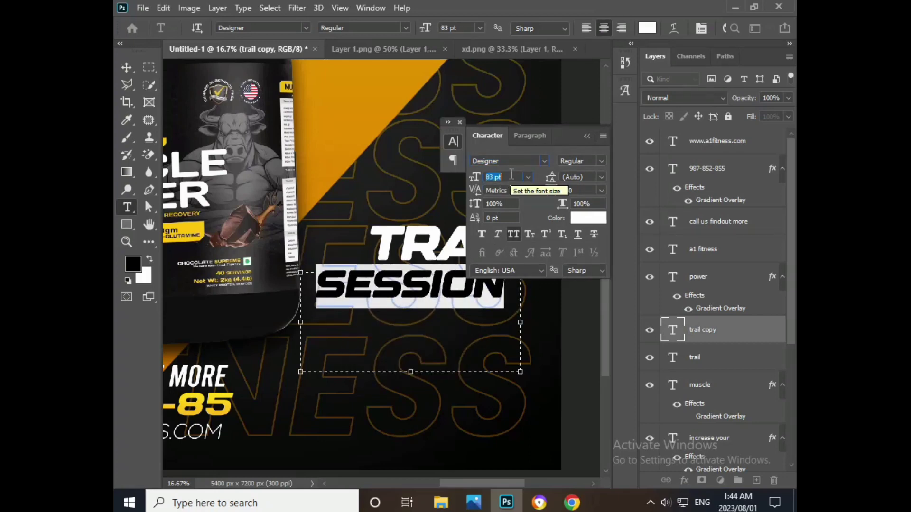
pyautogui.hotkey('ctrl', 'Return')
pyautogui.click(587, 136)
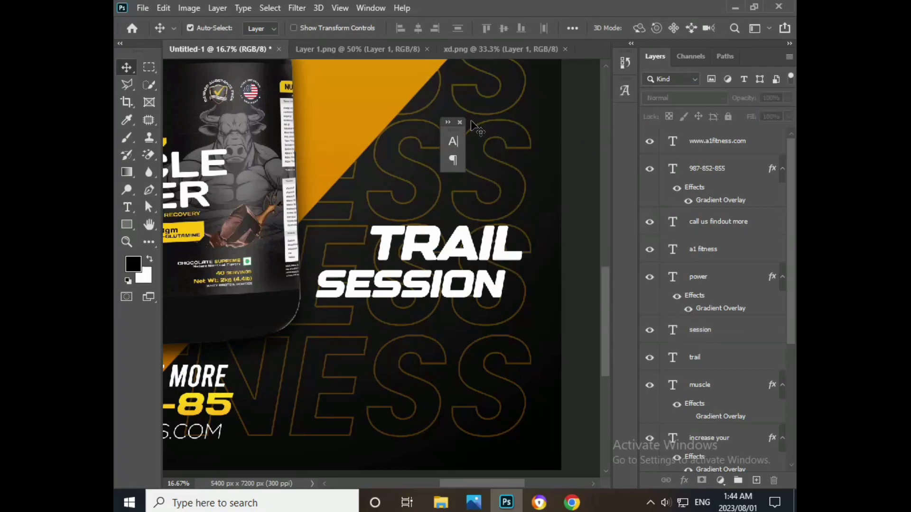
pyautogui.moveTo(474, 282); pyautogui.dragTo(535, 288)
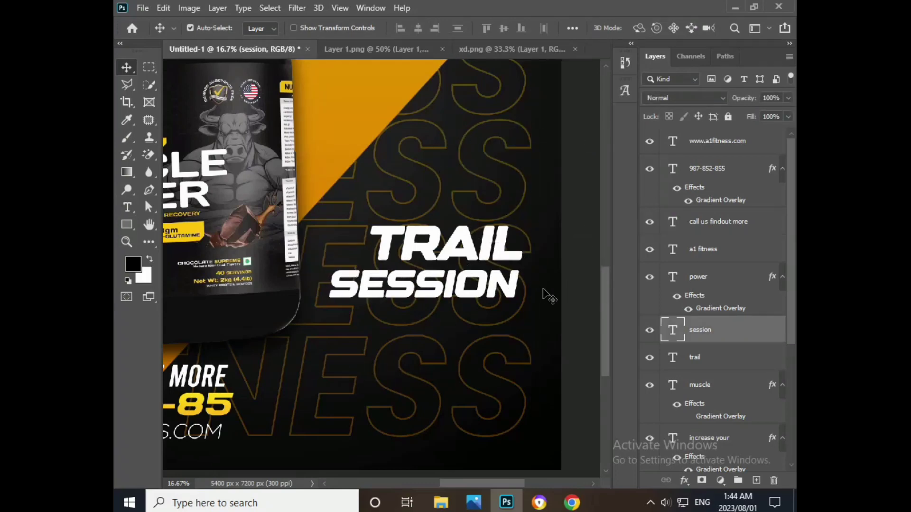
# - Add a Gradient Overlay to the session layer through Blending Options
pyautogui.rightClick(706, 334)
pyautogui.click(598, 18)
pyautogui.moveTo(382, 114); pyautogui.dragTo(553, 109)
pyautogui.click(496, 307)
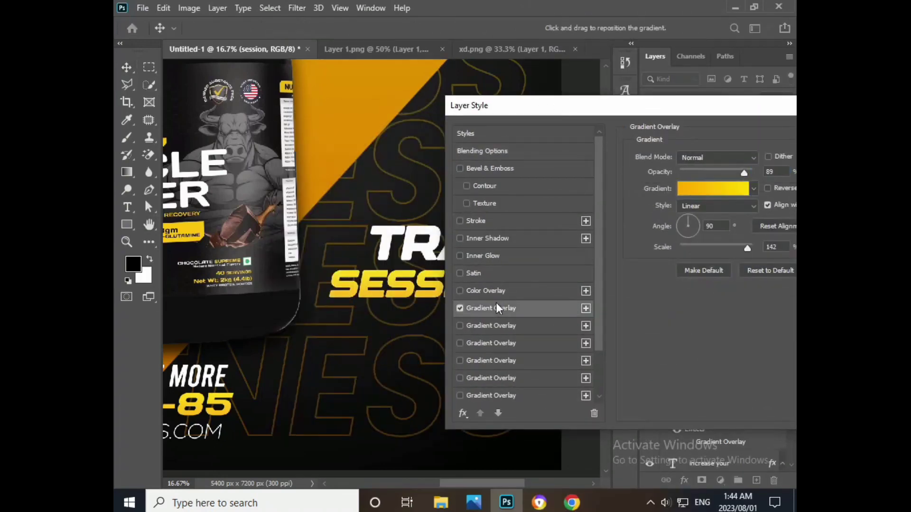
# - Set the gradient's left stop to a deep orange (from #ff9000) and apply the style
pyautogui.click(715, 190)
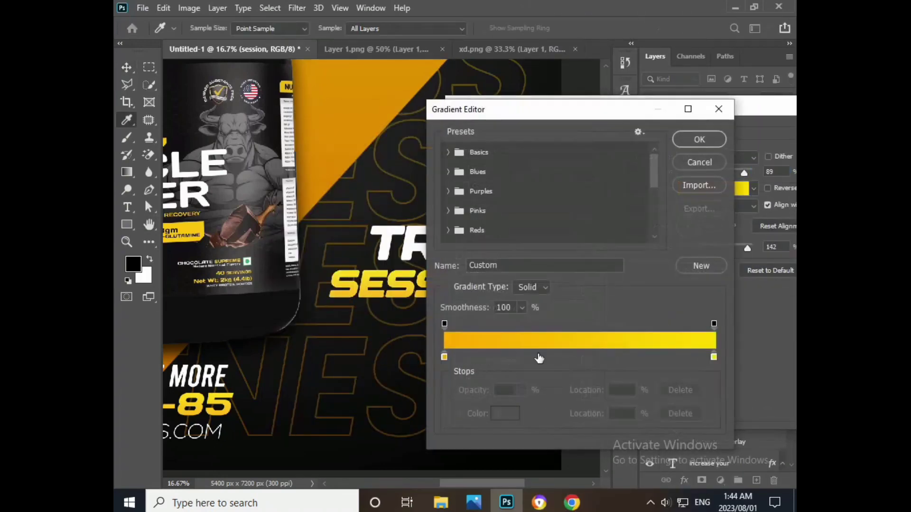
pyautogui.doubleClick(444, 356)
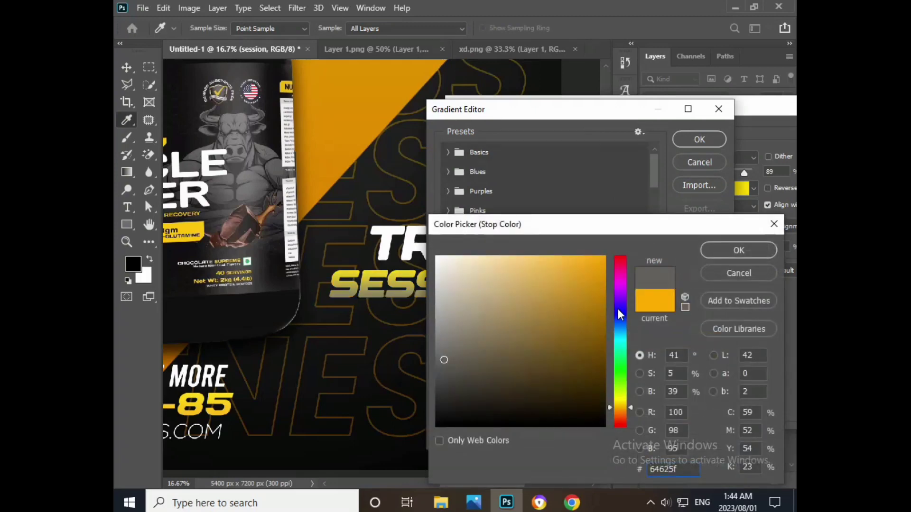
pyautogui.write('ff9000')
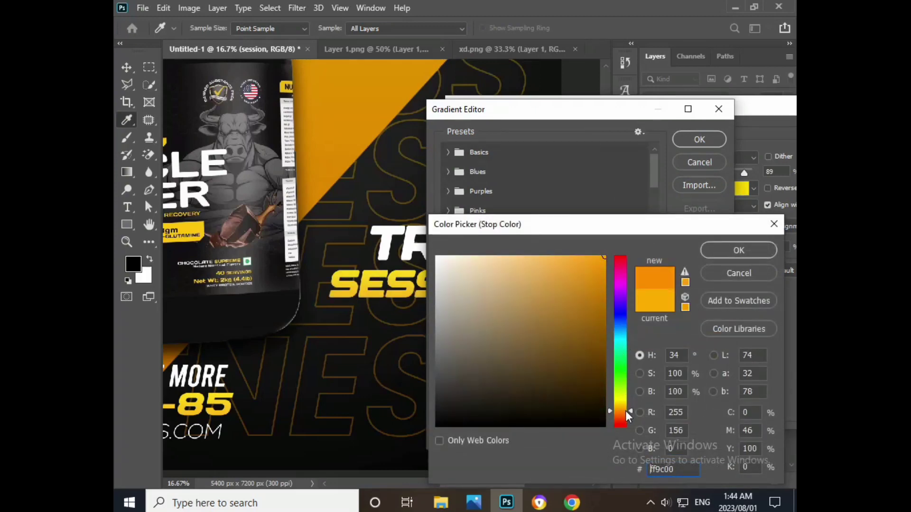
pyautogui.moveTo(625, 410); pyautogui.dragTo(625, 413)
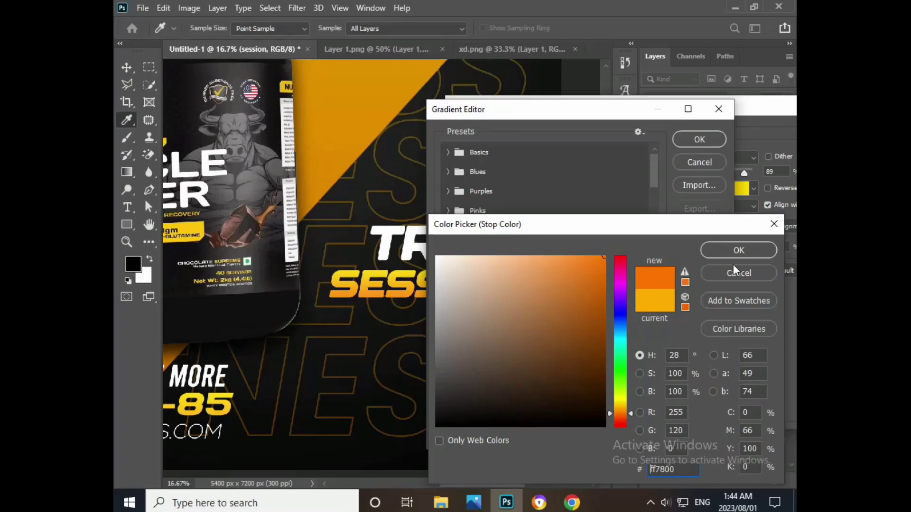
pyautogui.click(734, 250)
pyautogui.click(716, 143)
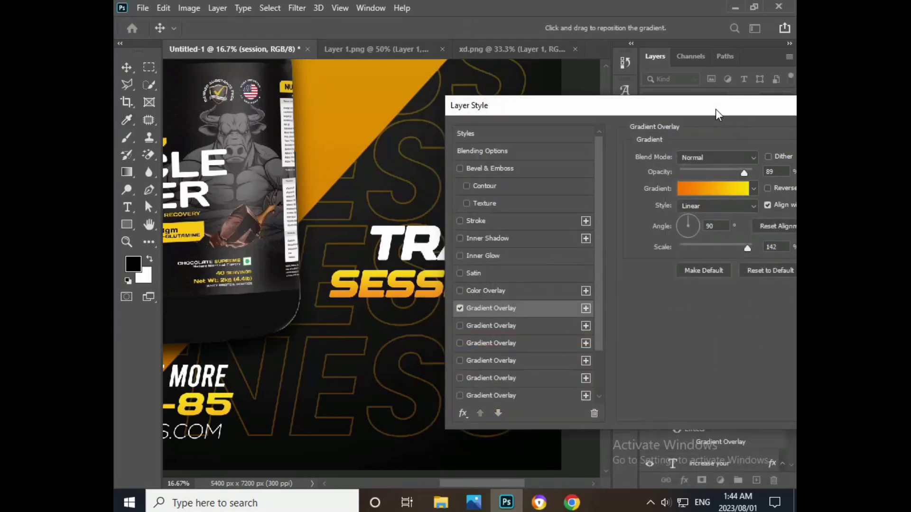
pyautogui.moveTo(715, 109); pyautogui.dragTo(581, 106)
pyautogui.click(773, 134)
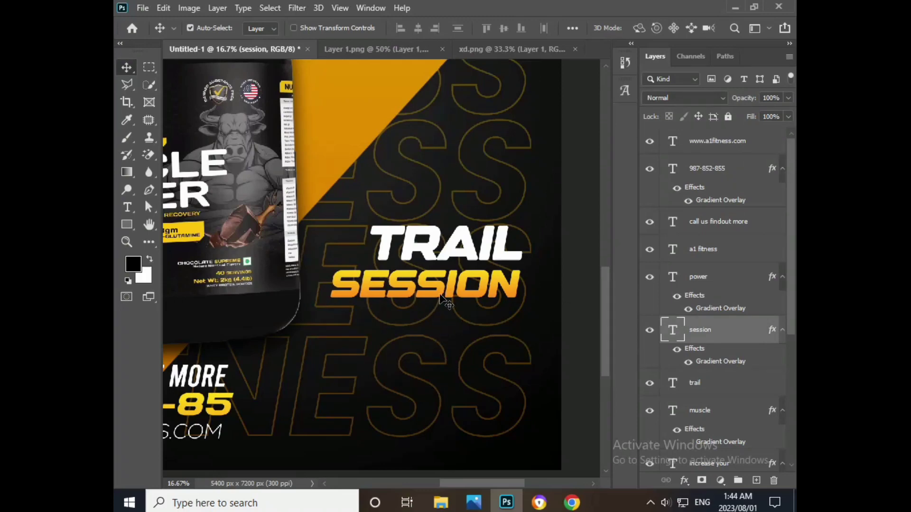
# - Move SESSION and TRAIL lower on the flyer, nudging TRAIL right to align
pyautogui.moveTo(440, 296); pyautogui.dragTo(441, 348)
pyautogui.moveTo(453, 266); pyautogui.dragTo(453, 317)
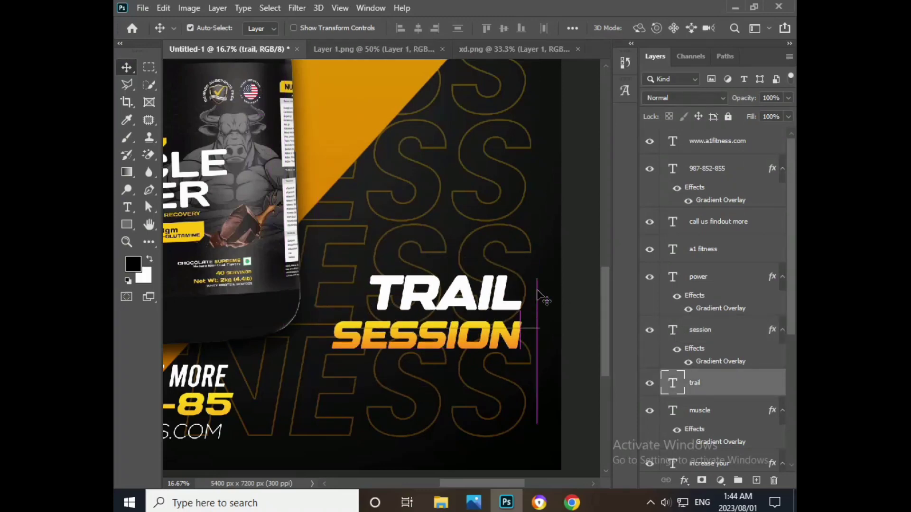
pyautogui.moveTo(537, 292); pyautogui.dragTo(541, 291)
# - Type JOIN NOW in a new text box below SESSION
pyautogui.click(715, 153)
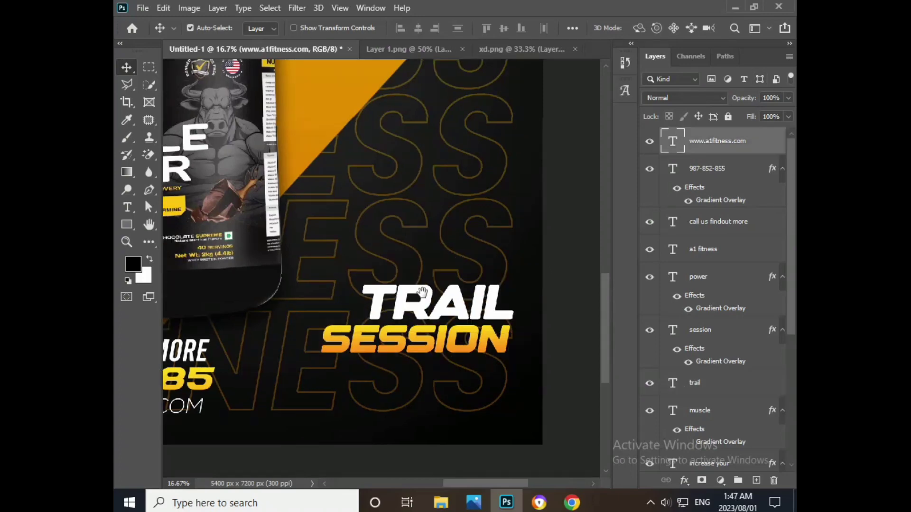
pyautogui.hotkey('ctrl', '+')
pyautogui.moveTo(422, 293); pyautogui.dragTo(341, 181)
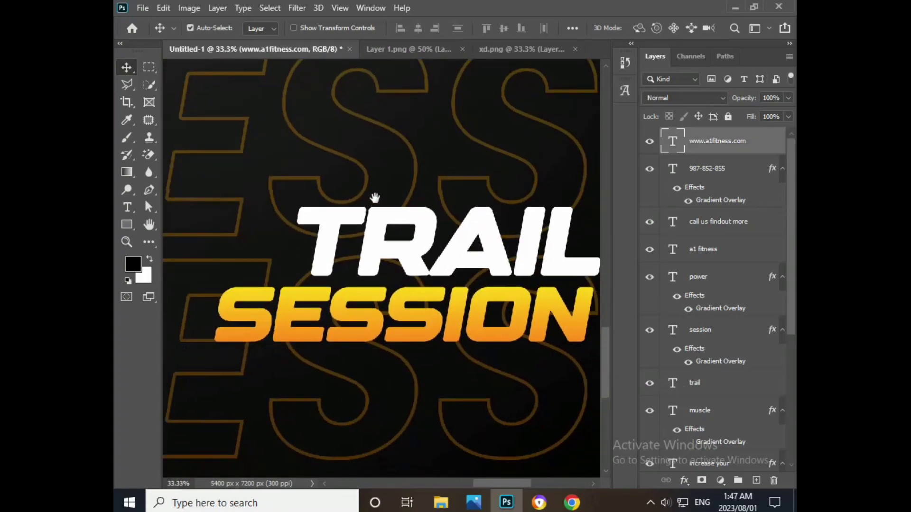
pyautogui.click(127, 208)
pyautogui.moveTo(180, 326); pyautogui.dragTo(414, 399)
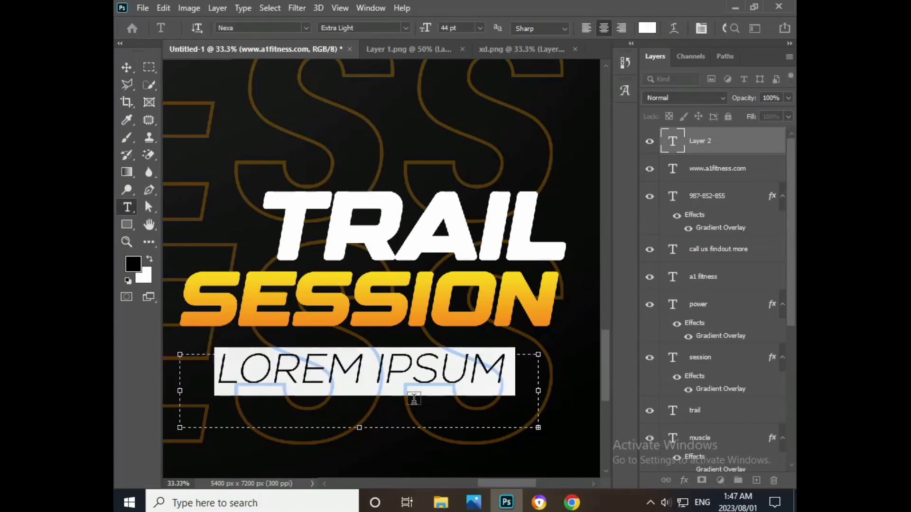
pyautogui.write('JOIN')
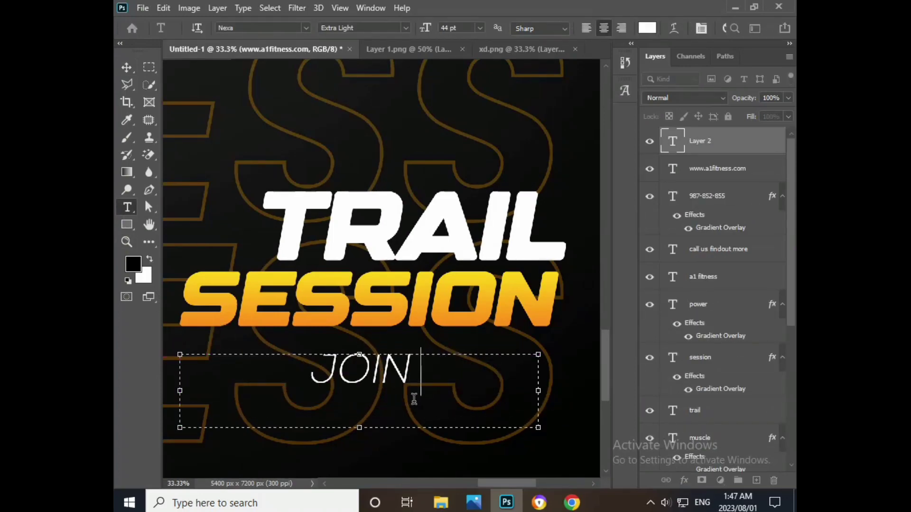
pyautogui.write(' NOW')
# - Set JOIN NOW in Poppins Bold and move it up closer to SESSION
pyautogui.hotkey('ctrl', 'a')
pyautogui.hotkey('ctrl', 't')
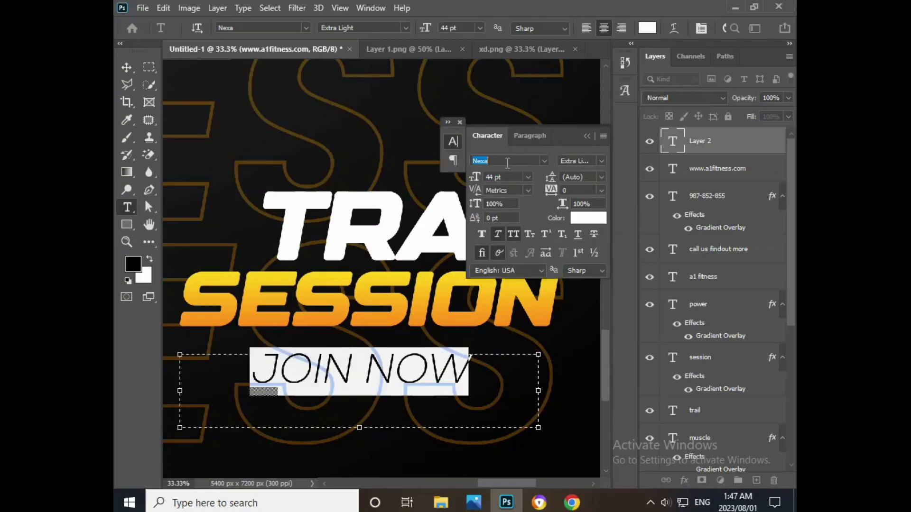
pyautogui.write('pop')
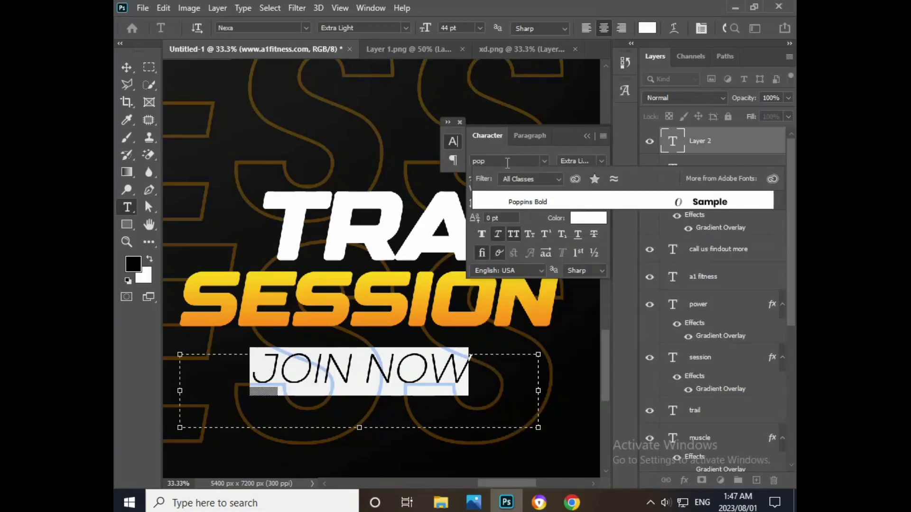
pyautogui.click(525, 200)
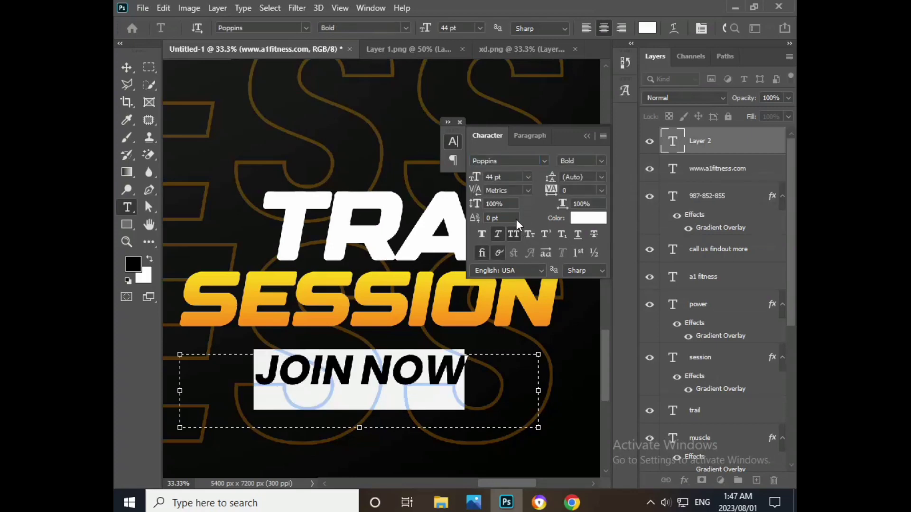
pyautogui.click(125, 67)
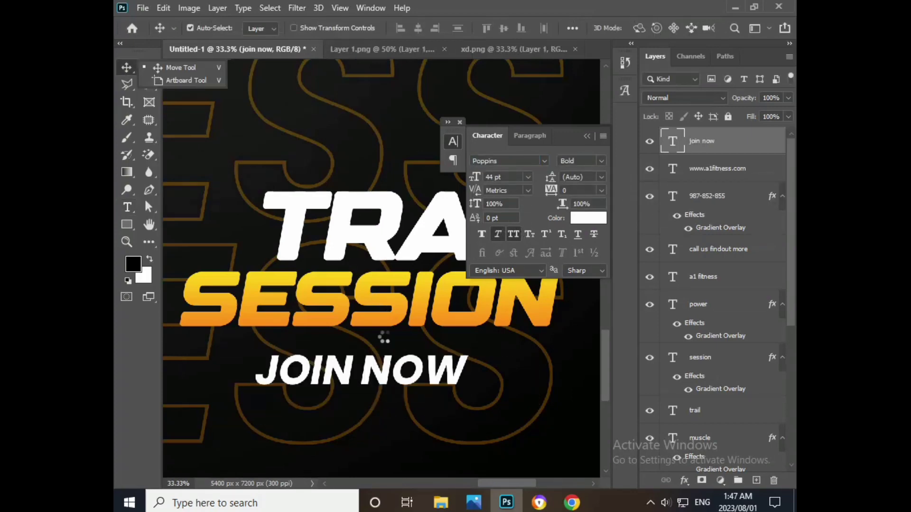
pyautogui.moveTo(385, 368); pyautogui.dragTo(383, 352)
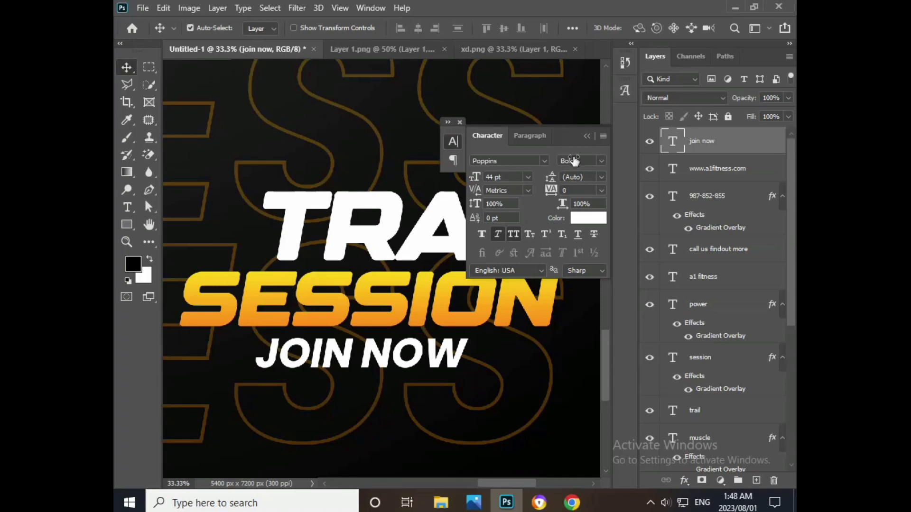
pyautogui.click(586, 137)
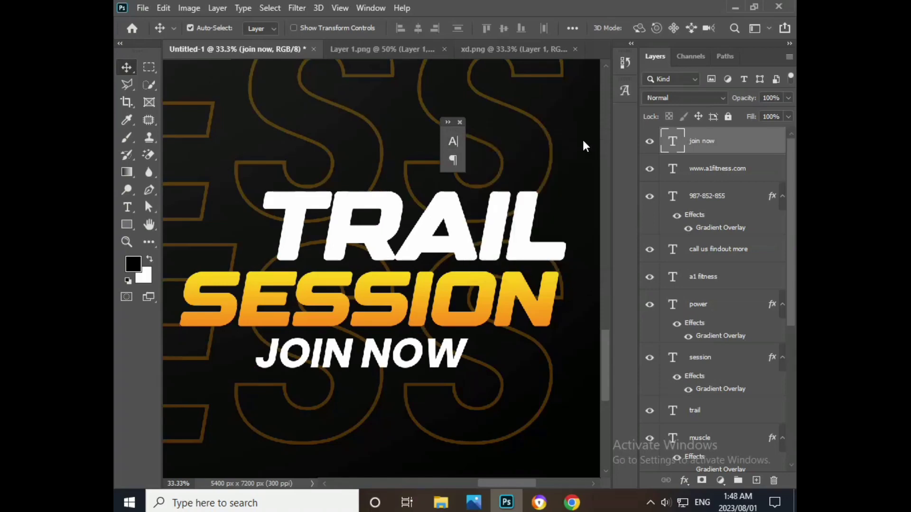
pyautogui.click(464, 122)
# - Close the Layer 1.png and xd.png documents and open Layer 0.png
pyautogui.hotkey('ctrl', '0')
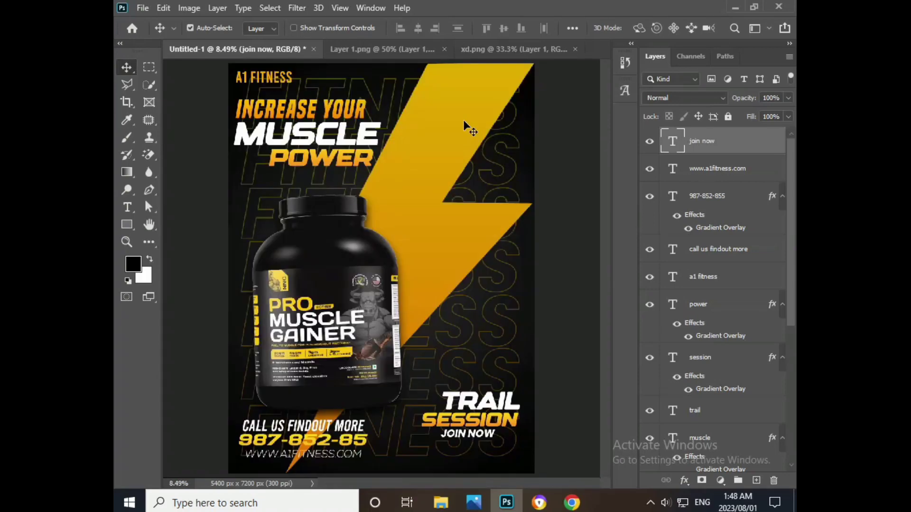
pyautogui.click(444, 49)
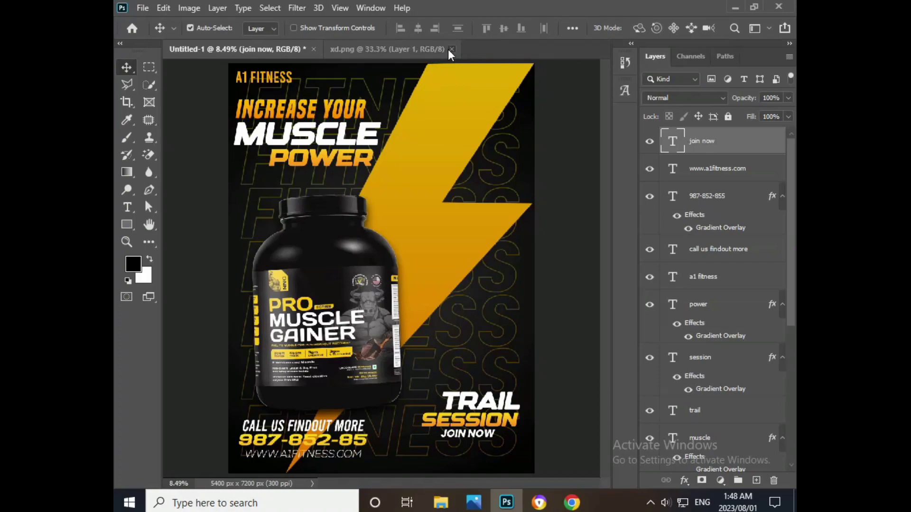
pyautogui.click(447, 49)
pyautogui.click(142, 8)
pyautogui.click(156, 35)
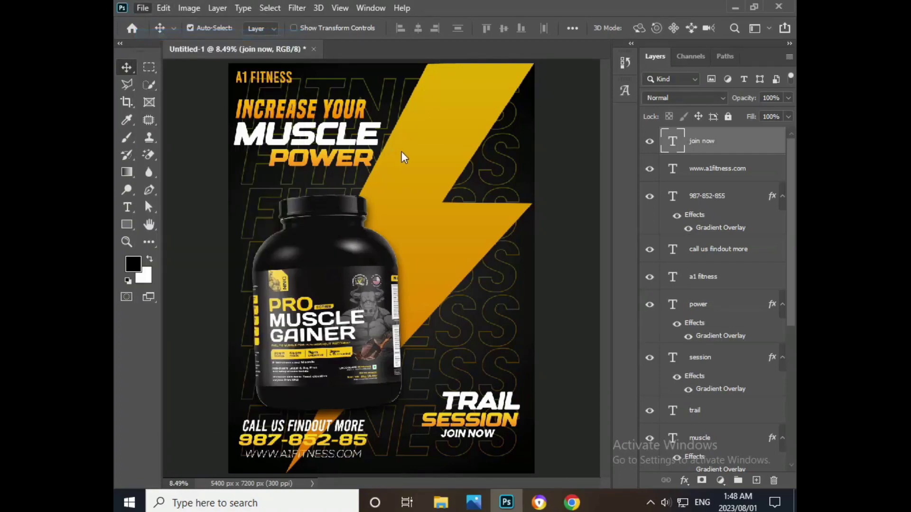
pyautogui.scroll(-2, 399, 175)
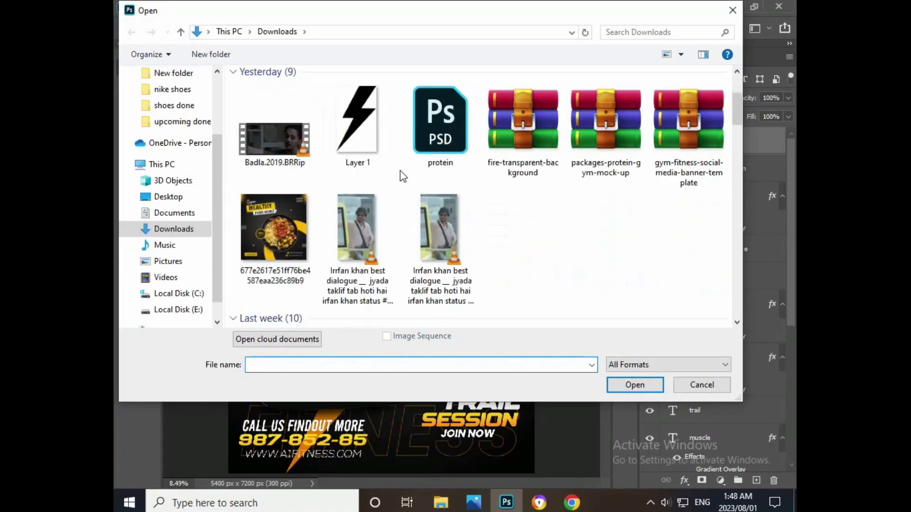
pyautogui.scroll(-4, 400, 174)
pyautogui.click(372, 163)
pyautogui.doubleClick(373, 164)
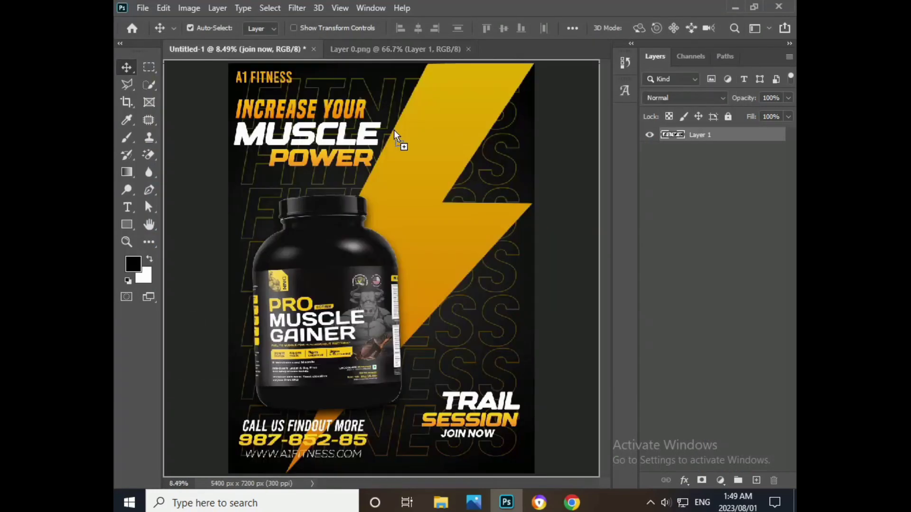
# - Bring the social icons into the flyer and scale them to fit the top-right corner
pyautogui.moveTo(282, 56)
pyautogui.mouseDown()
pyautogui.moveTo(431, 152)
pyautogui.moveTo(474, 154)
pyautogui.moveTo(511, 81)
pyautogui.mouseUp()
pyautogui.hotkey('ctrl', 't')
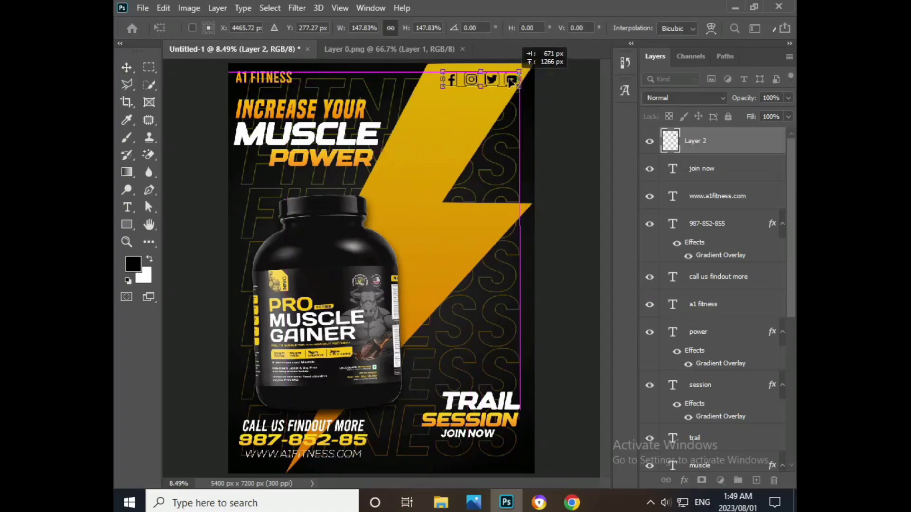
pyautogui.moveTo(519, 80); pyautogui.dragTo(507, 83)
pyautogui.press('Return')
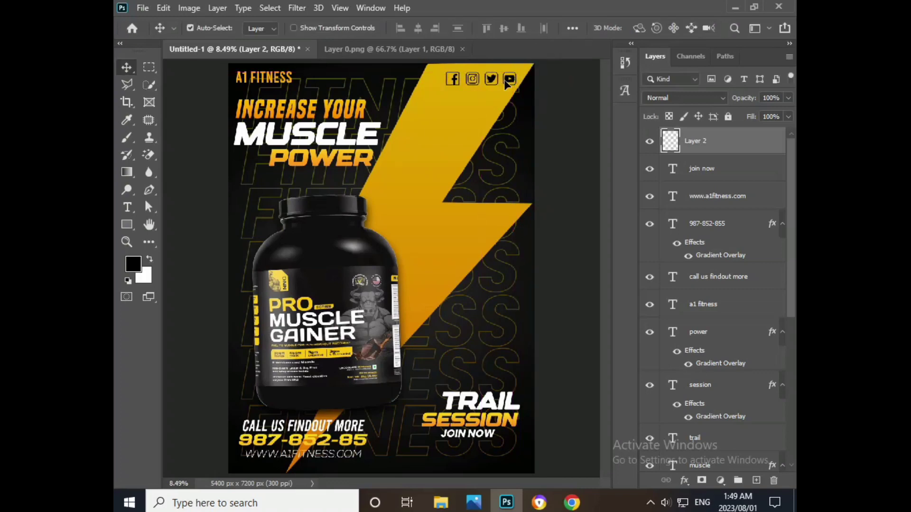
# - Add a white Color Overlay to the icons layer via Blending Options
pyautogui.rightClick(715, 145)
pyautogui.click(606, 19)
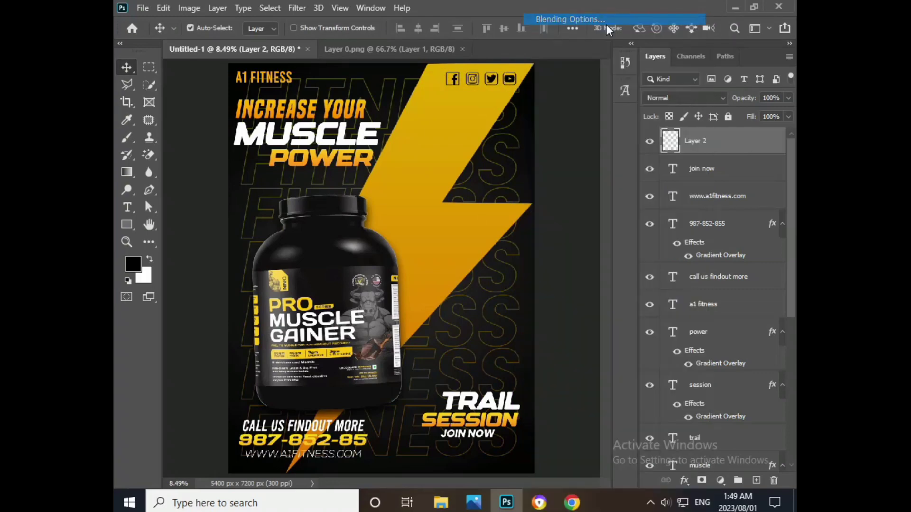
pyautogui.click(331, 307)
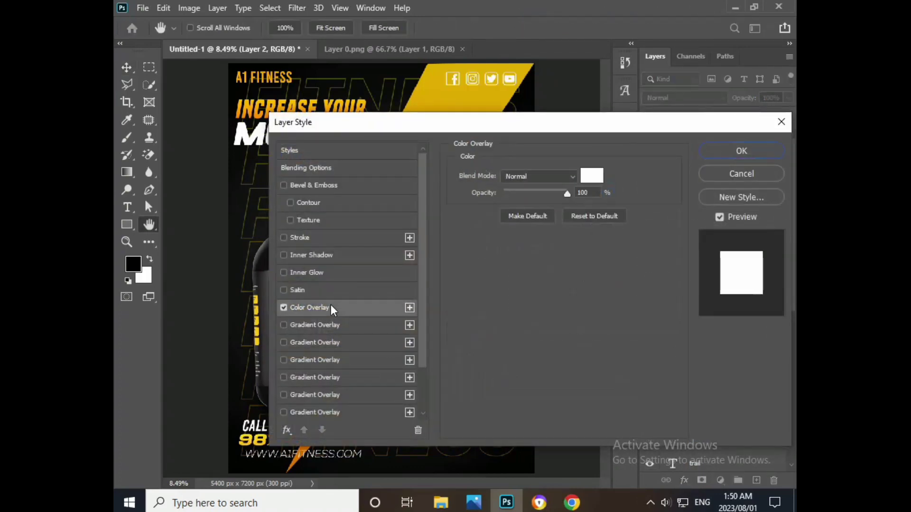
# - Apply the icons' white overlay, then type SHAPE in a new text box on the lightning bolt
pyautogui.click(711, 155)
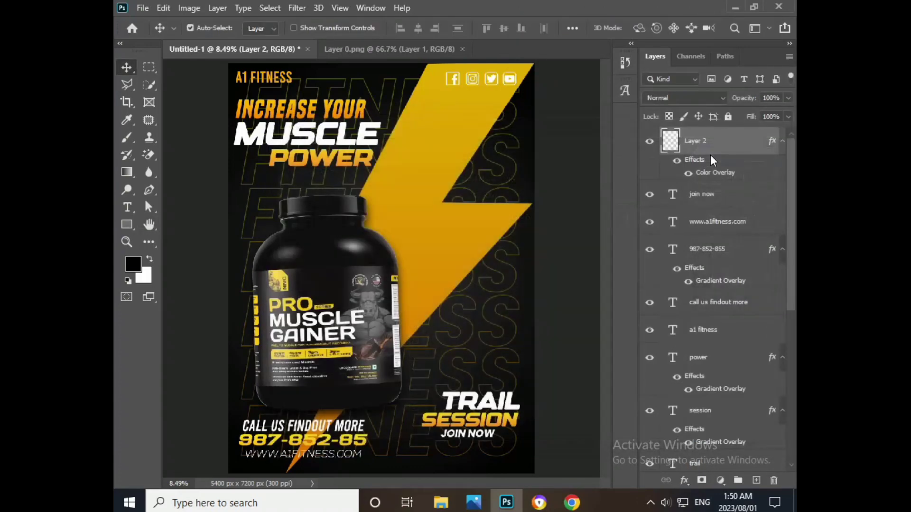
pyautogui.click(303, 109)
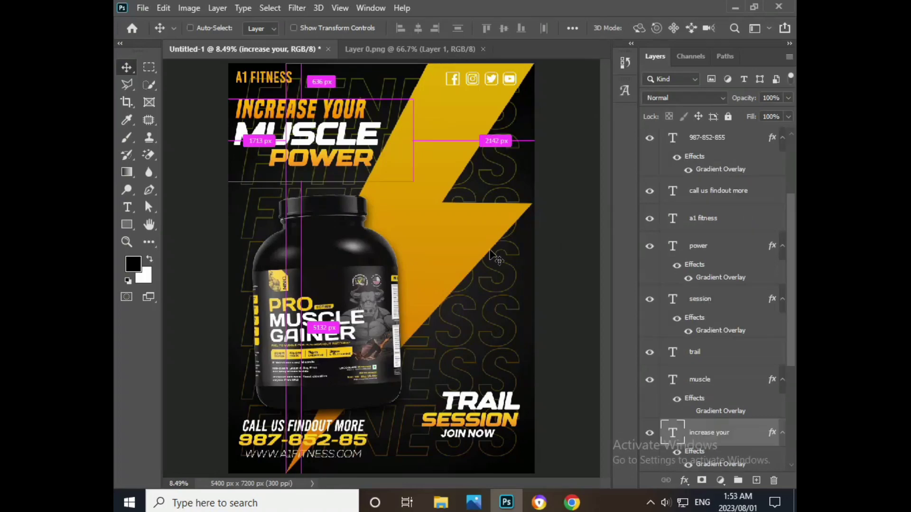
pyautogui.scroll(3, 490, 256)
pyautogui.moveTo(490, 256)
pyautogui.mouseDown()
pyautogui.moveTo(424, 236)
pyautogui.moveTo(366, 238)
pyautogui.mouseUp()
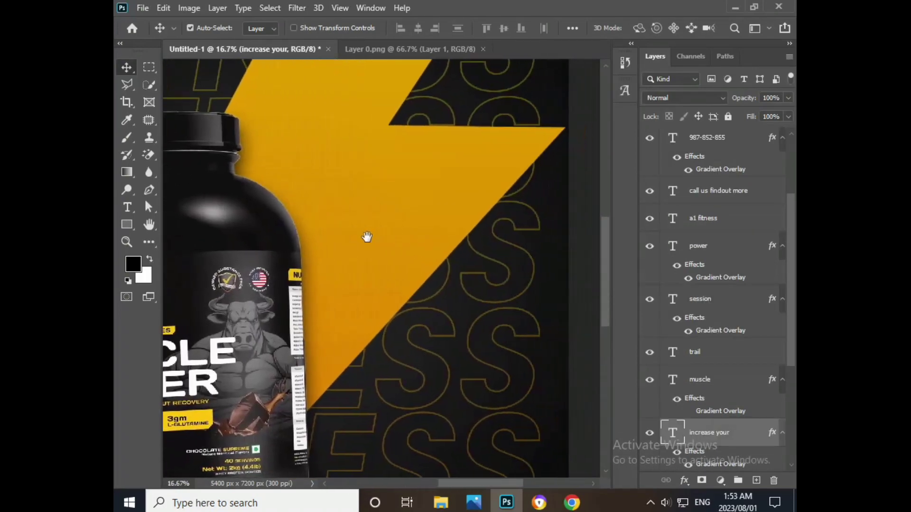
pyautogui.press('t')
pyautogui.moveTo(325, 156); pyautogui.dragTo(562, 255)
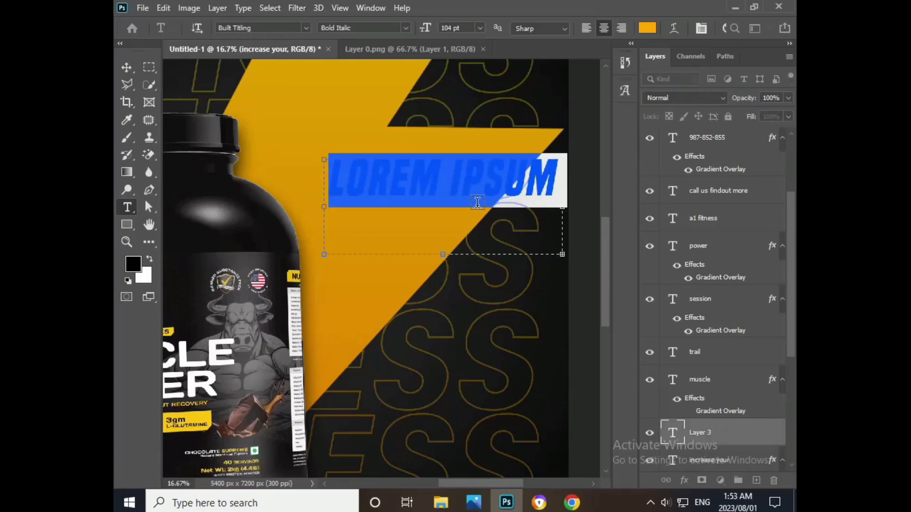
pyautogui.write('SHAPE')
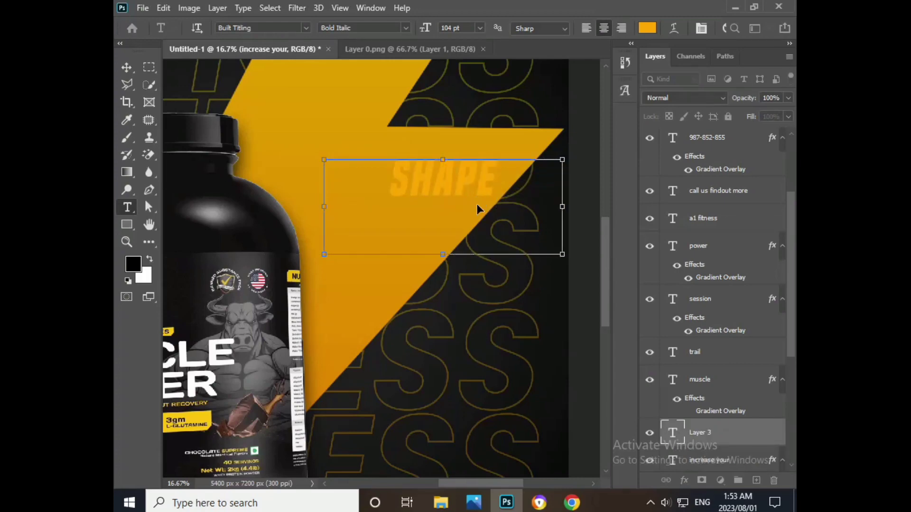
# - Make SHAPE white with -40 tracking and move it up and left on the bolt
pyautogui.hotkey('ctrl', 'a')
pyautogui.click(647, 27)
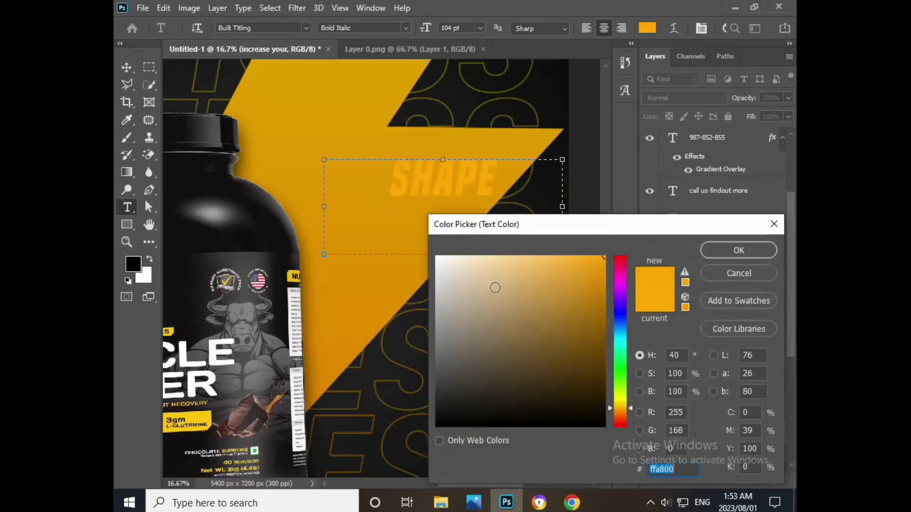
pyautogui.moveTo(494, 286); pyautogui.dragTo(424, 244)
pyautogui.click(705, 250)
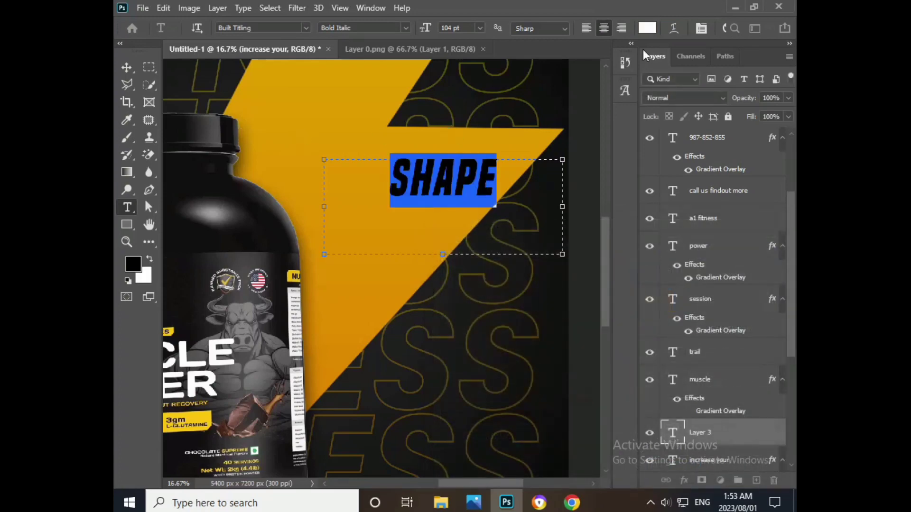
pyautogui.click(702, 28)
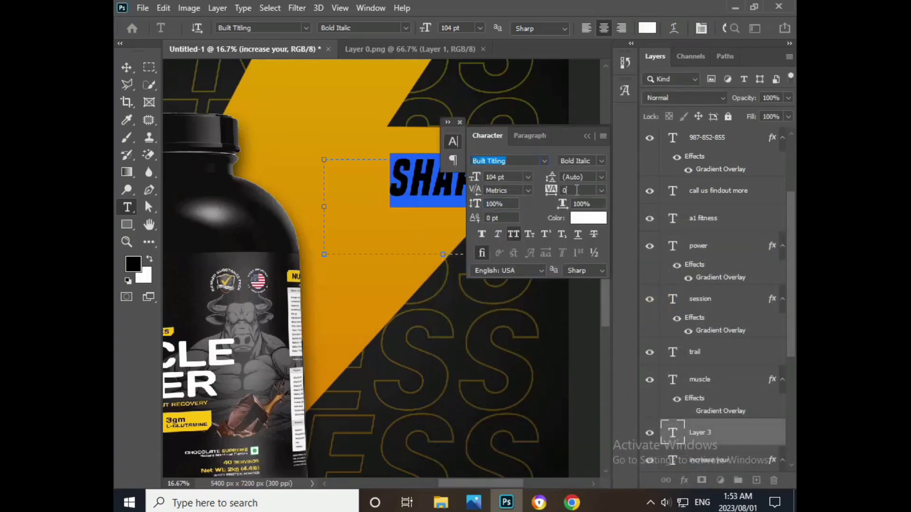
pyautogui.write('-40')
pyautogui.press('Return')
pyautogui.click(126, 67)
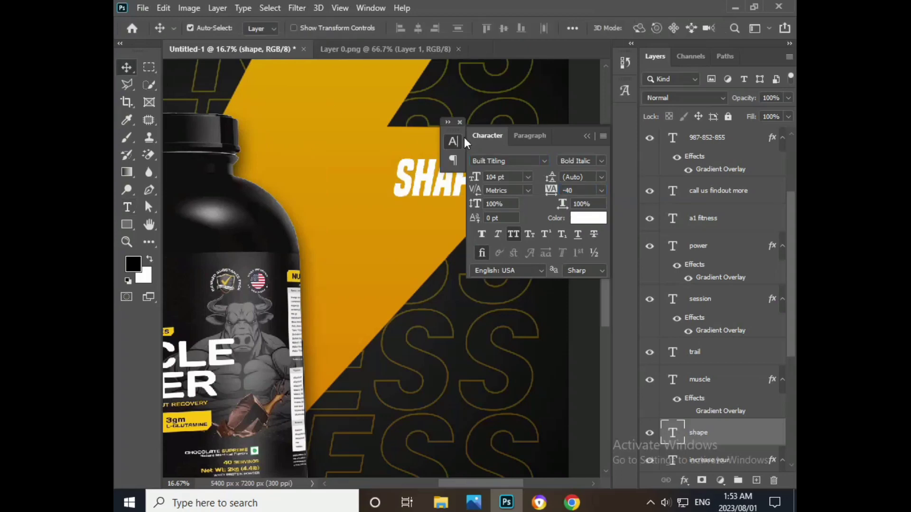
pyautogui.click(459, 123)
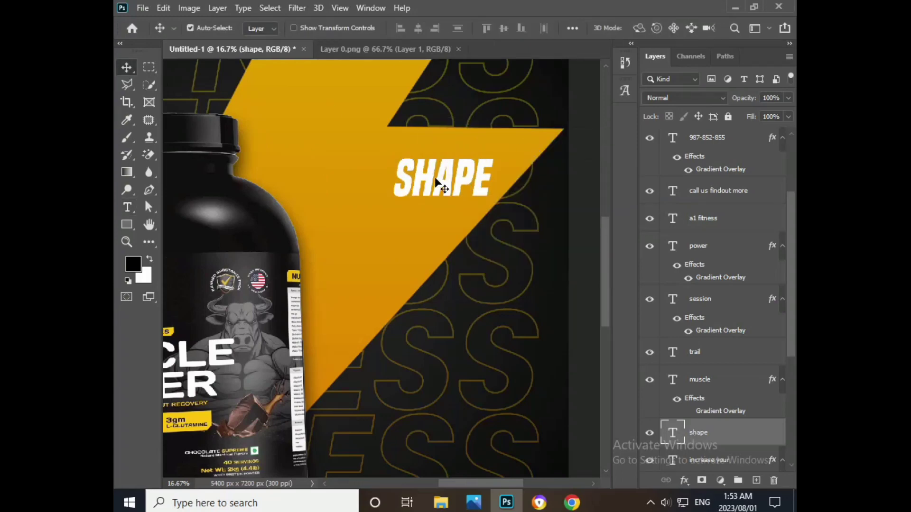
pyautogui.moveTo(436, 179); pyautogui.dragTo(409, 177)
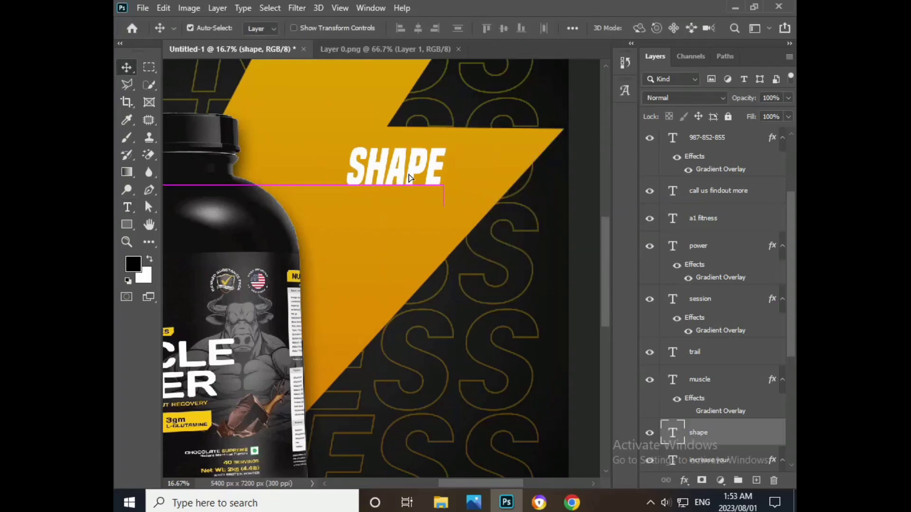
# - Duplicate SHAPE, change the copy to a 75 pt YOUR, and place it beneath SHAPE
pyautogui.hotkey('ctrl', 'j')
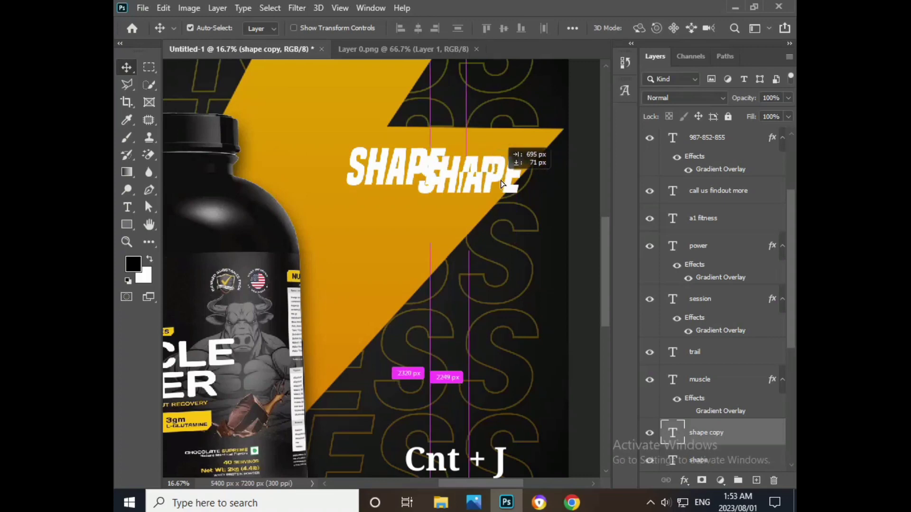
pyautogui.moveTo(409, 177); pyautogui.dragTo(516, 177)
pyautogui.doubleClick(502, 173)
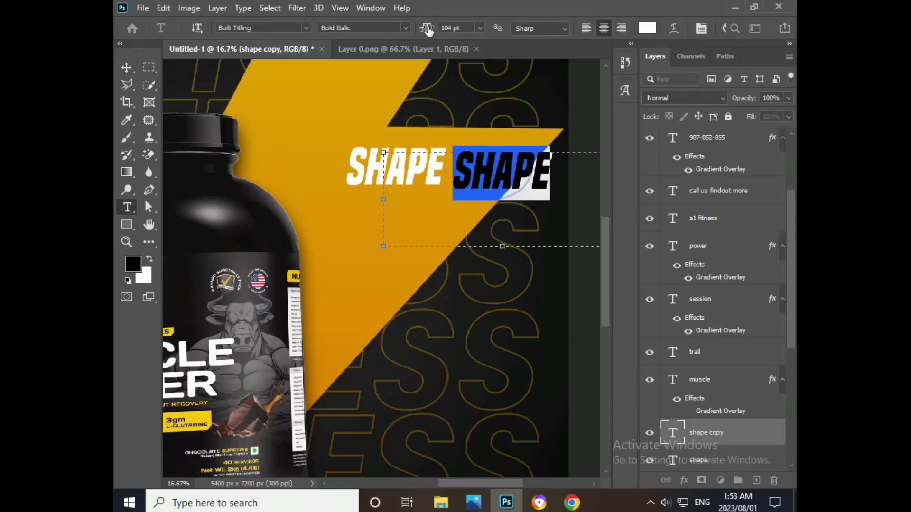
pyautogui.scroll(-14, 446, 27)
pyautogui.scroll(-10, 446, 28)
pyautogui.scroll(-15, 446, 28)
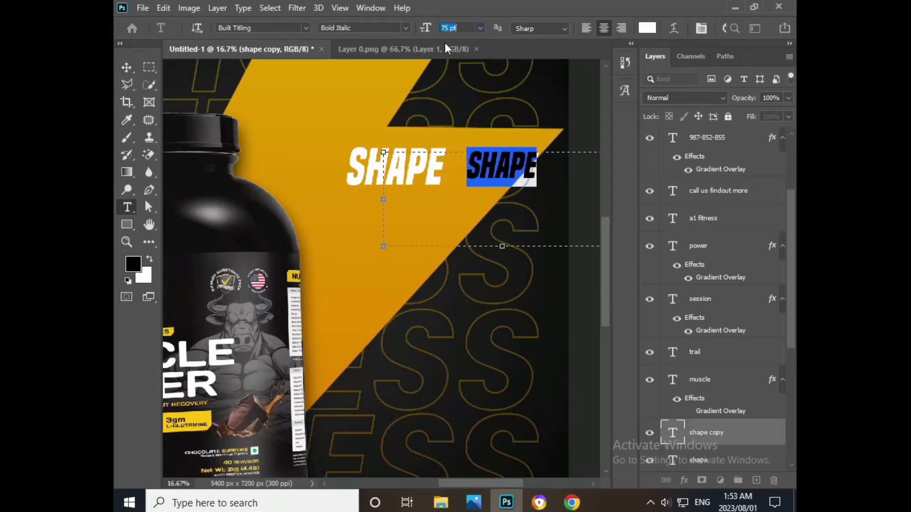
pyautogui.write('YOUR')
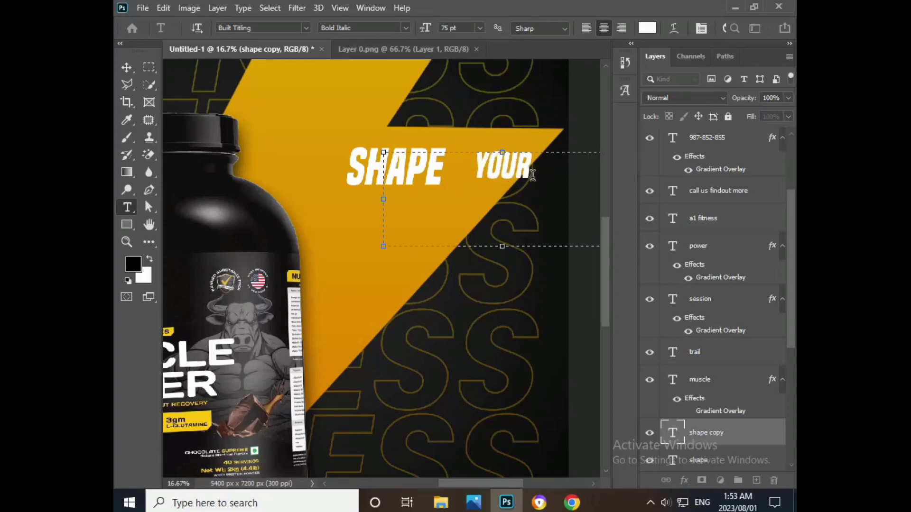
pyautogui.click(127, 67)
pyautogui.moveTo(505, 168); pyautogui.dragTo(474, 195)
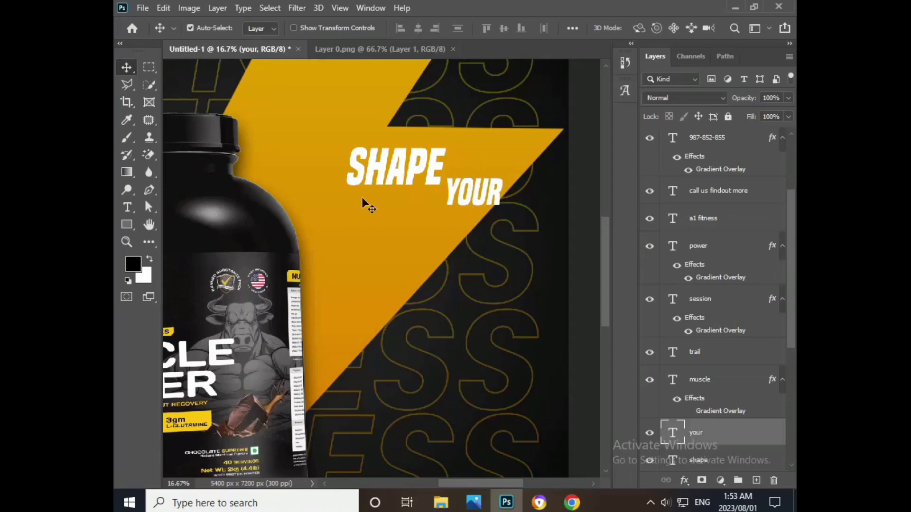
# - Type BODY in a new text box below SHAPE YOUR
pyautogui.click(127, 207)
pyautogui.moveTo(331, 243); pyautogui.dragTo(548, 345)
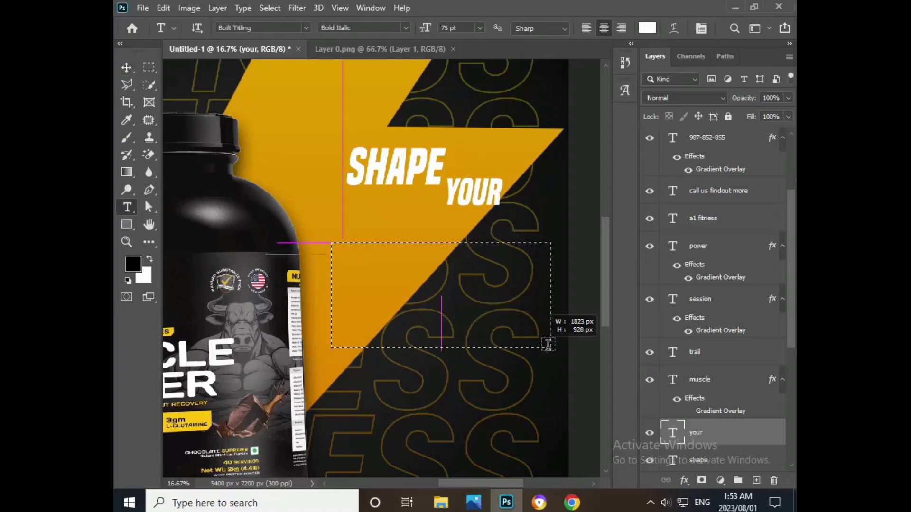
pyautogui.press('BackSpace')
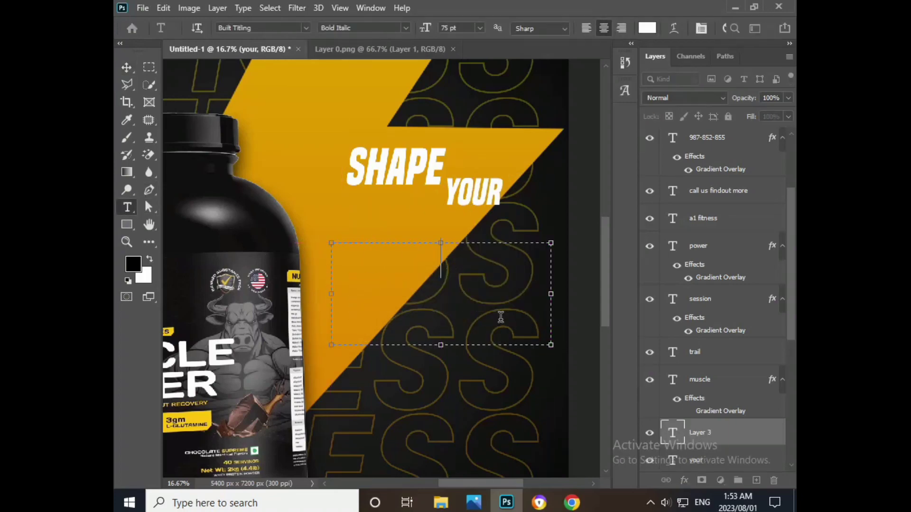
pyautogui.write('BODY')
pyautogui.hotkey('ctrl', 'a')
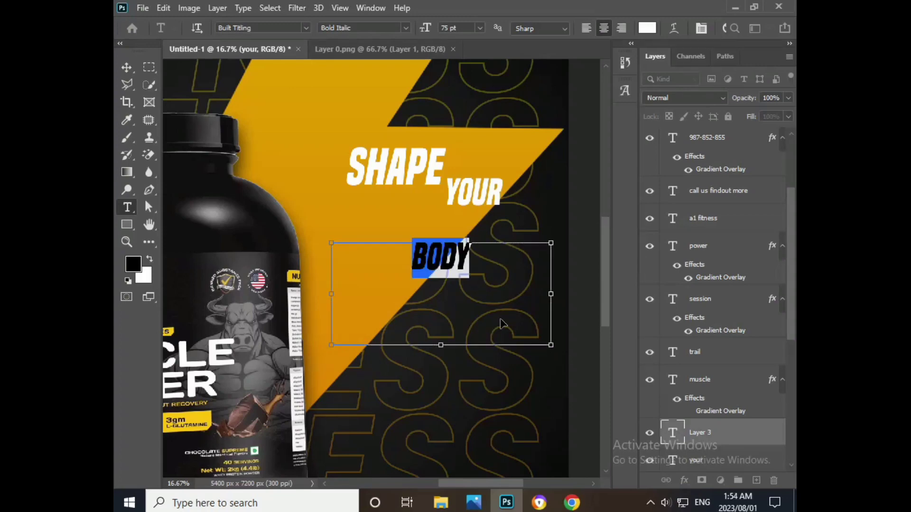
pyautogui.hotkey('ctrl', 't')
# - Set BODY to Designer Regular at about 145 pt and move it up under YOUR
pyautogui.click(501, 161)
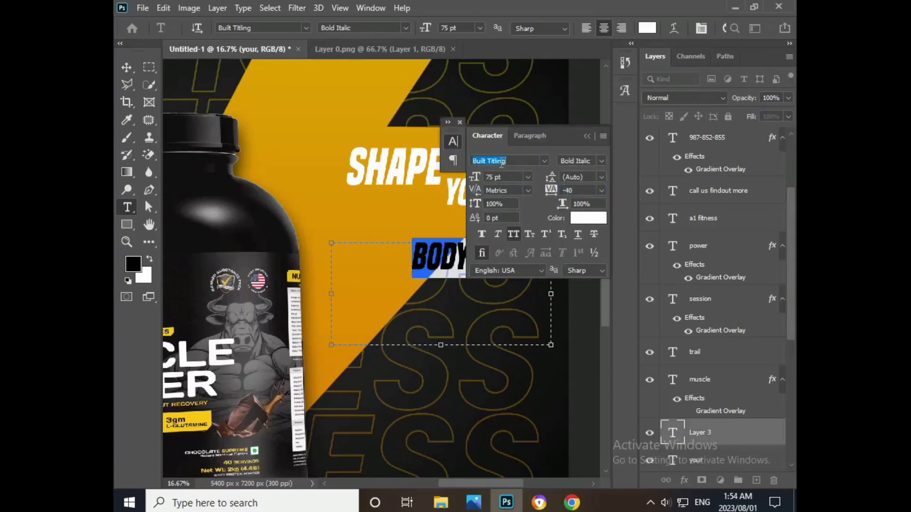
pyautogui.write('des')
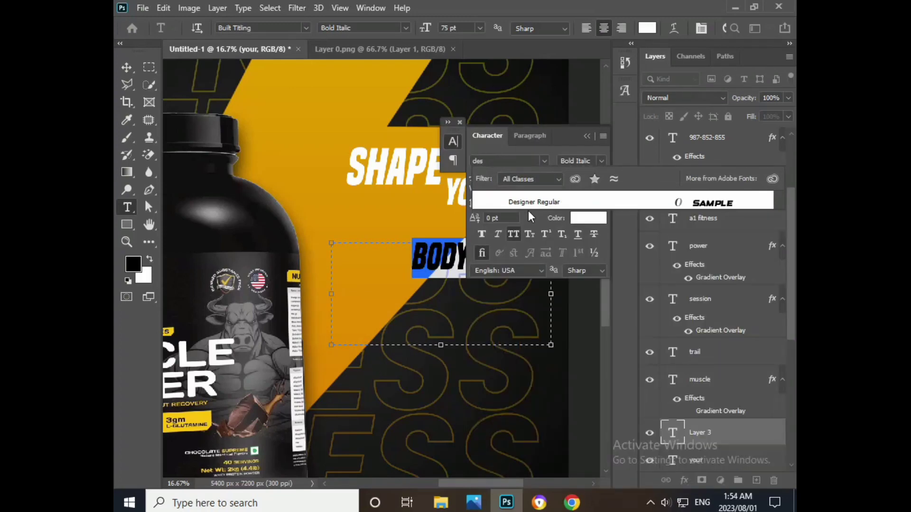
pyautogui.click(528, 205)
pyautogui.press('Up')
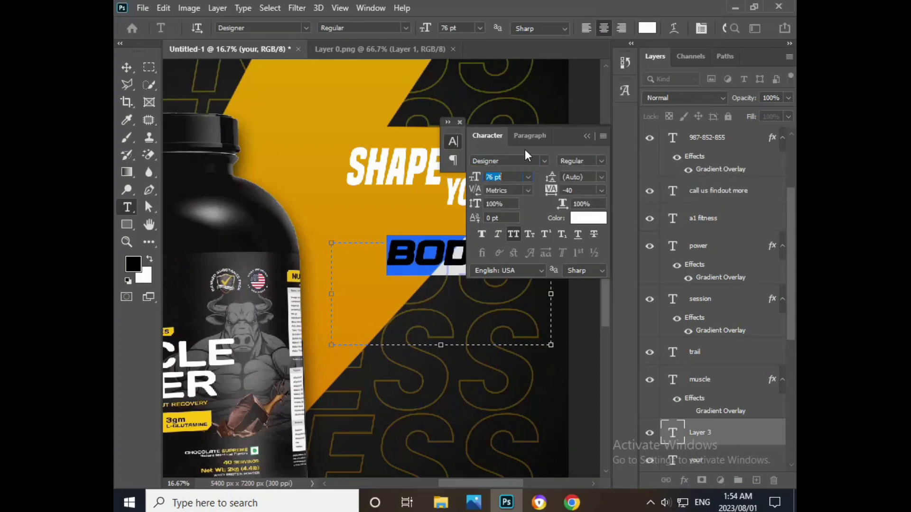
pyautogui.press('Up')
pyautogui.press('Up')
pyautogui.press('Up')
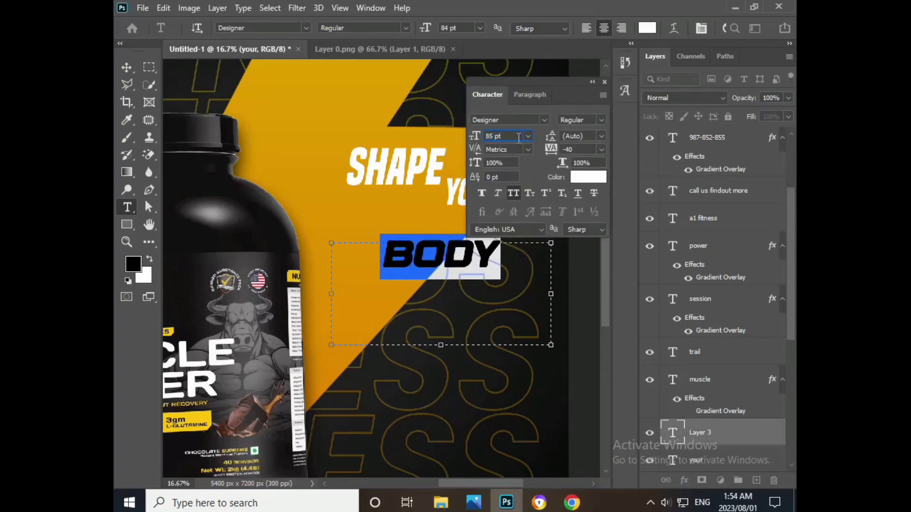
pyautogui.press('Up')
pyautogui.press('Up')
pyautogui.press('Up')
pyautogui.press('Up')
pyautogui.press('Up')
pyautogui.press('Up')
pyautogui.press('Up')
pyautogui.press('Up')
pyautogui.press('Up')
pyautogui.press('Up')
pyautogui.press('Up')
pyautogui.press('Up')
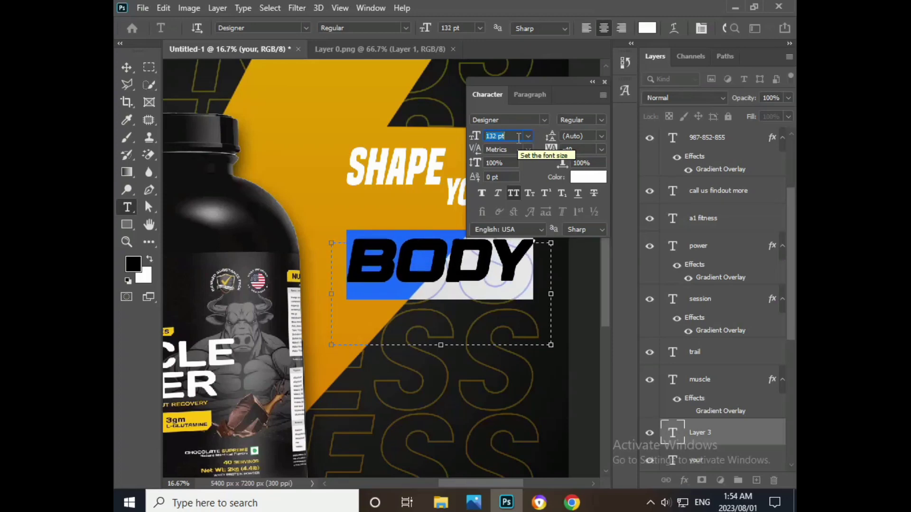
pyautogui.press('Up')
pyautogui.press('Up')
pyautogui.press('Up')
pyautogui.press('Up')
pyautogui.press('Up')
pyautogui.click(126, 68)
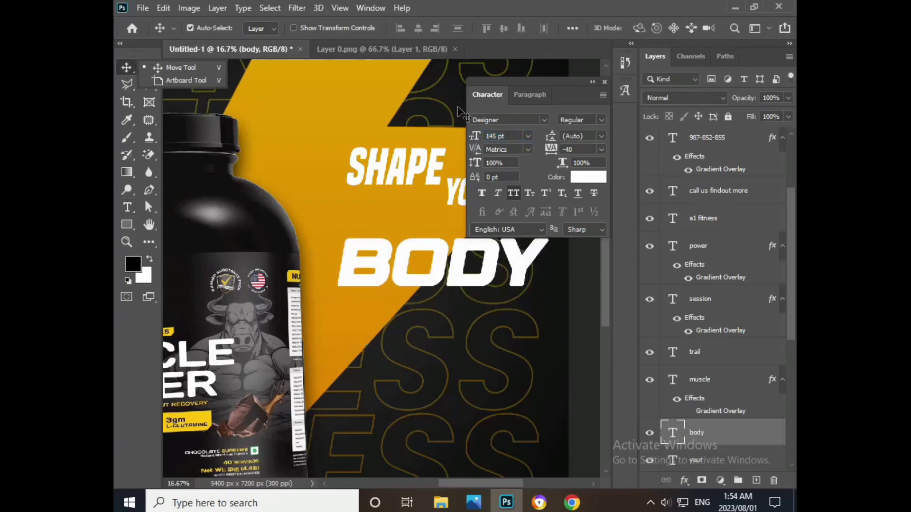
pyautogui.click(592, 82)
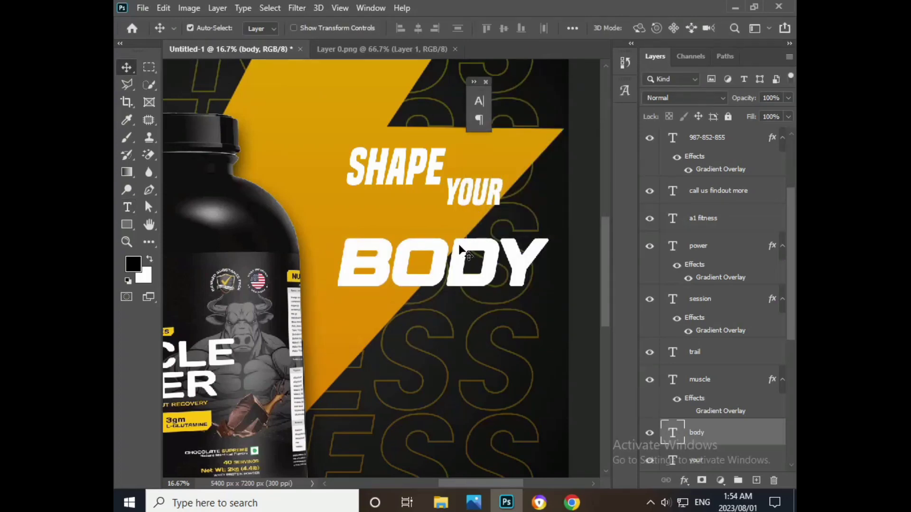
pyautogui.moveTo(461, 249); pyautogui.dragTo(452, 227)
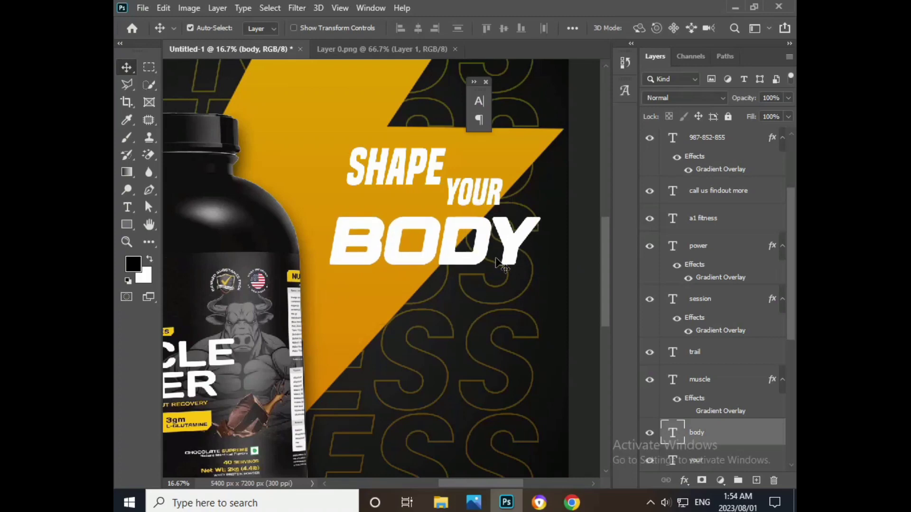
pyautogui.moveTo(495, 257); pyautogui.dragTo(497, 237)
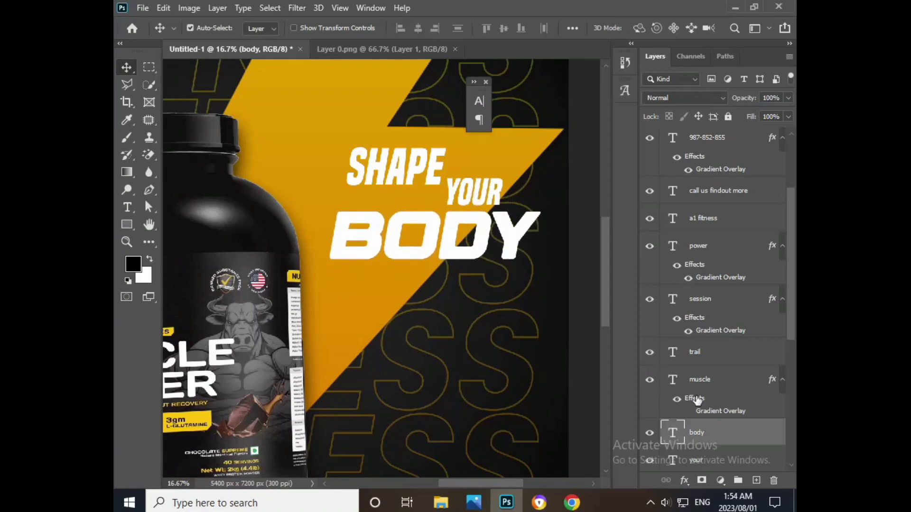
# - Add an orange Gradient Overlay to the body layer through Blending Options
pyautogui.rightClick(738, 437)
pyautogui.click(635, 18)
pyautogui.moveTo(454, 121); pyautogui.dragTo(653, 96)
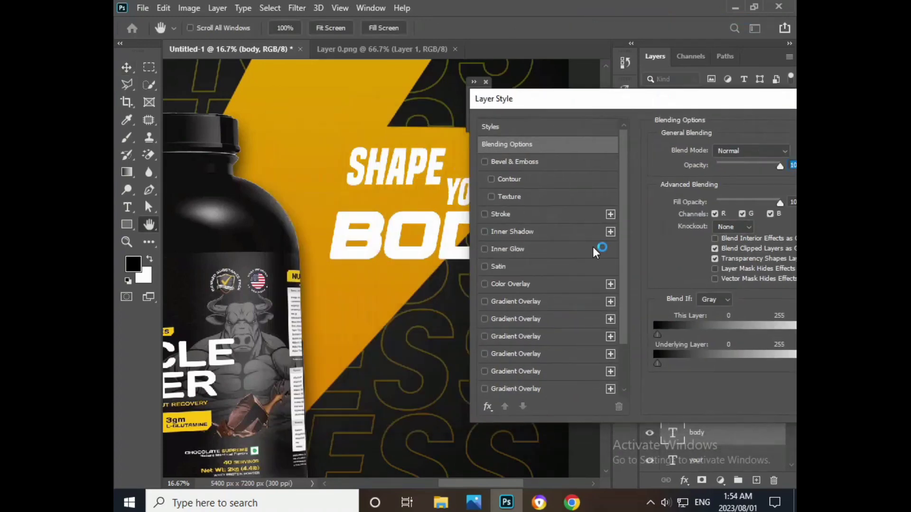
pyautogui.click(540, 302)
# - Add a Drop Shadow with distance 17 and size 18, then apply the styles
pyautogui.scroll(-3, 541, 298)
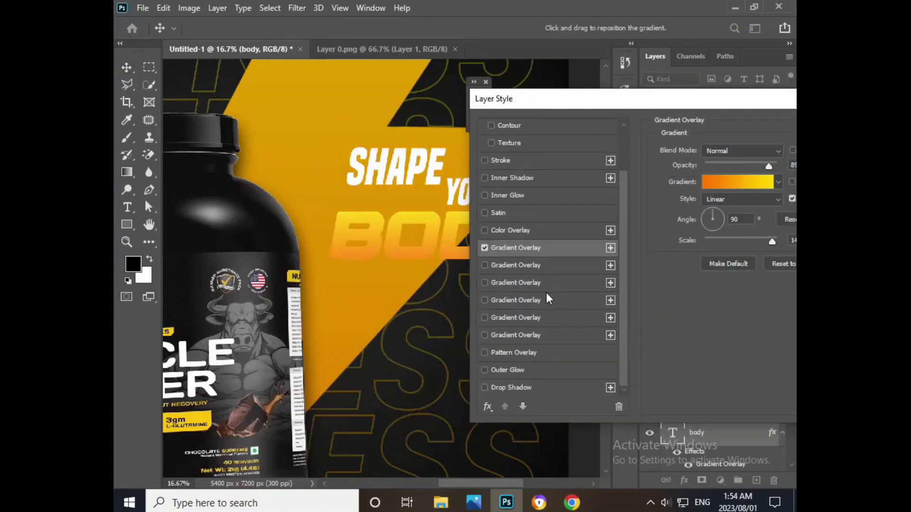
pyautogui.click(549, 388)
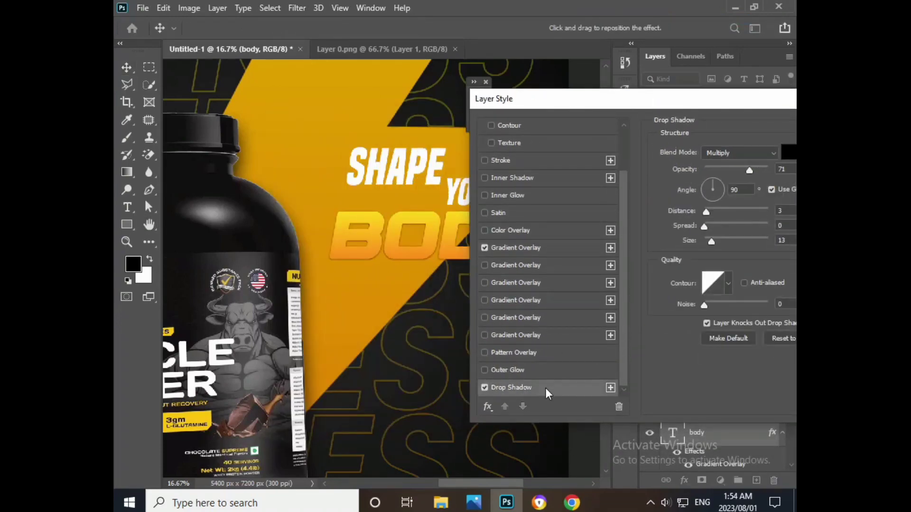
pyautogui.click(713, 212)
pyautogui.moveTo(710, 242)
pyautogui.mouseDown()
pyautogui.moveTo(722, 243)
pyautogui.moveTo(713, 243)
pyautogui.mouseUp()
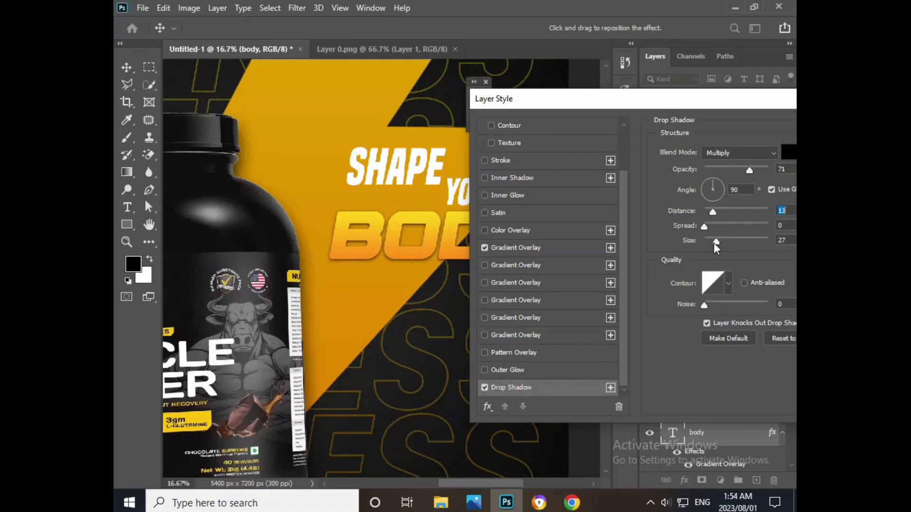
pyautogui.click(716, 211)
pyautogui.moveTo(719, 98); pyautogui.dragTo(556, 99)
pyautogui.click(759, 131)
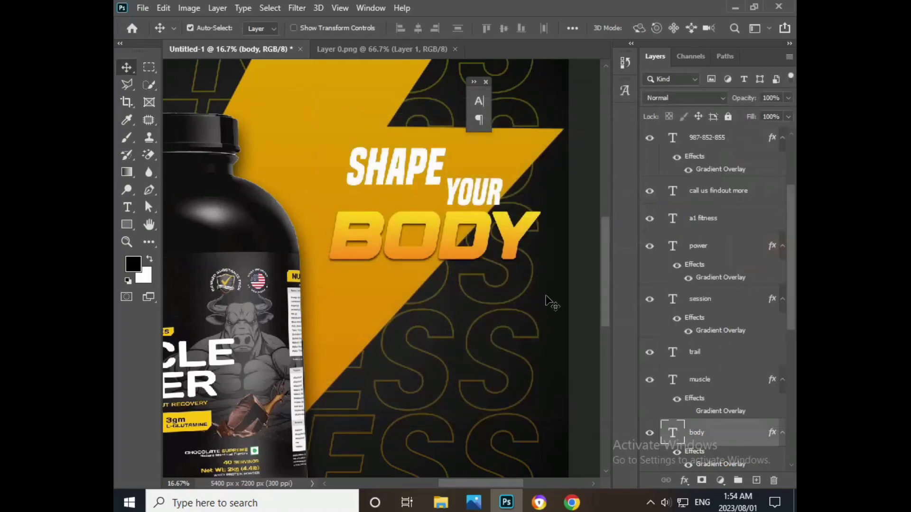
# - Duplicate the SHAPE text layer and move the copy below BODY
pyautogui.click(432, 175)
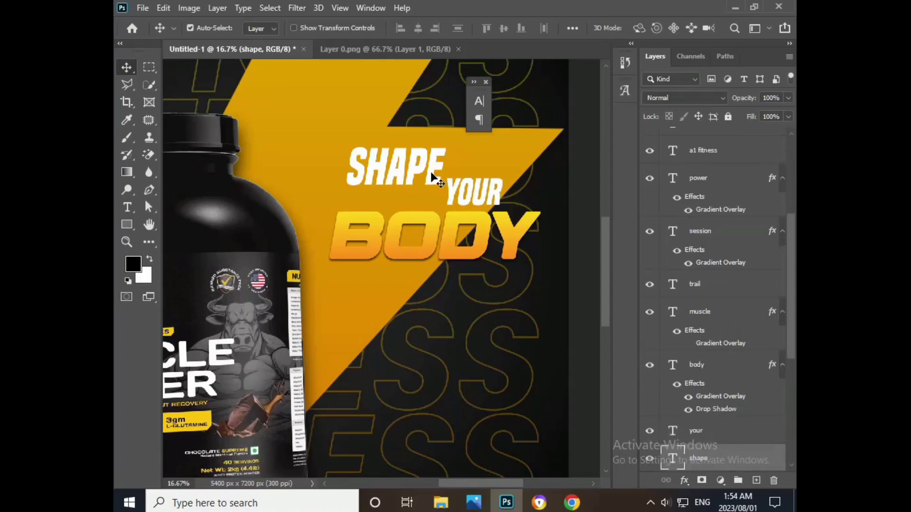
pyautogui.hotkey('ctrl', 'j')
pyautogui.moveTo(433, 178); pyautogui.dragTo(454, 299)
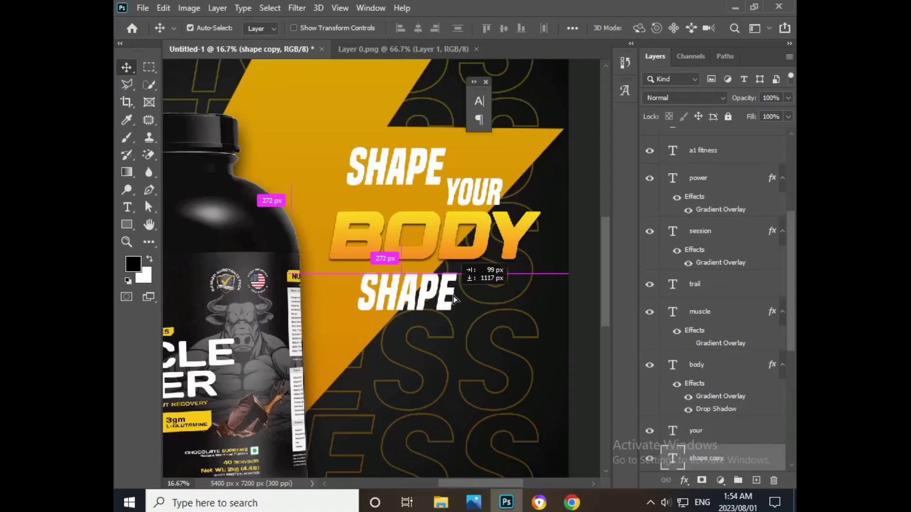
# - Change the copy's text to TODAY, nudge it up toward BODY, and fit the poster in view
pyautogui.press('t')
pyautogui.doubleClick(464, 291)
pyautogui.press('BackSpace')
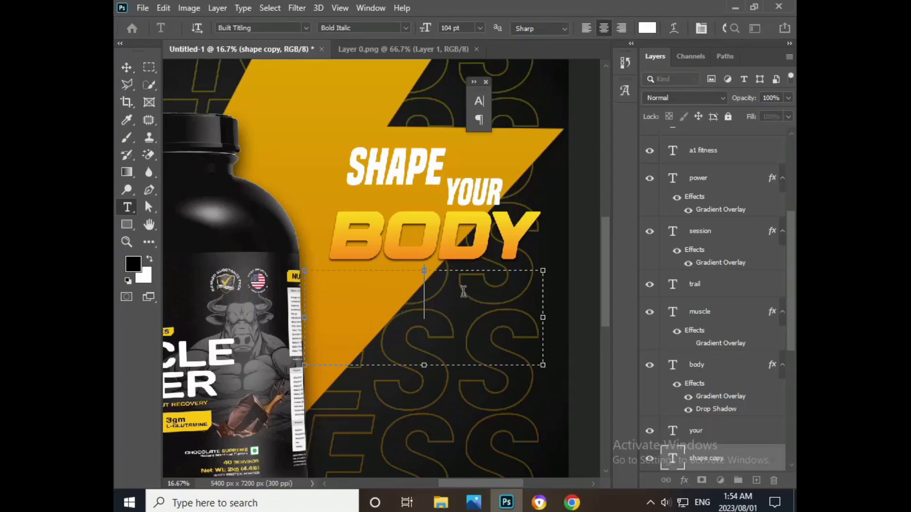
pyautogui.write('TODAY')
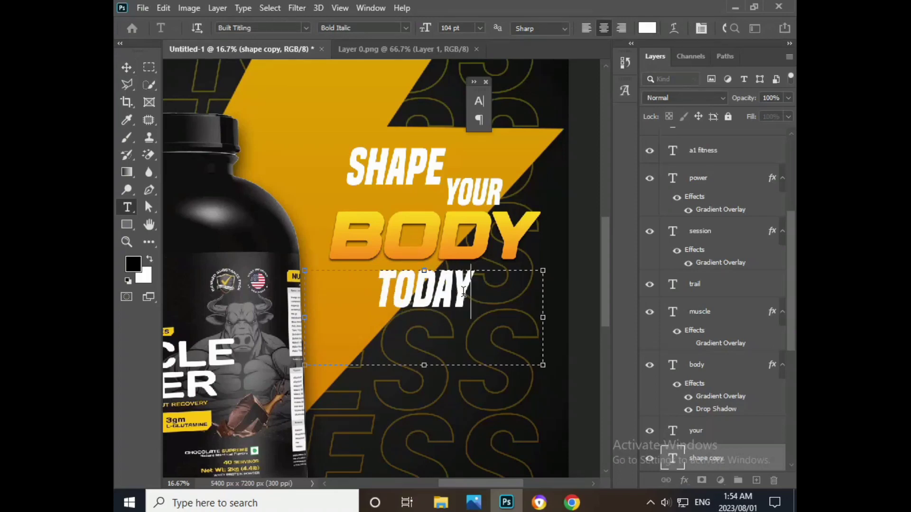
pyautogui.click(126, 68)
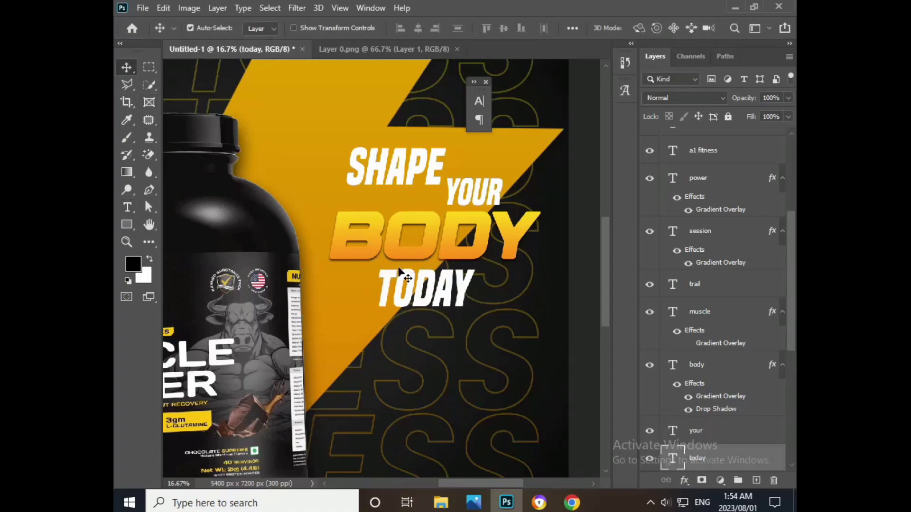
pyautogui.moveTo(399, 278); pyautogui.dragTo(398, 273)
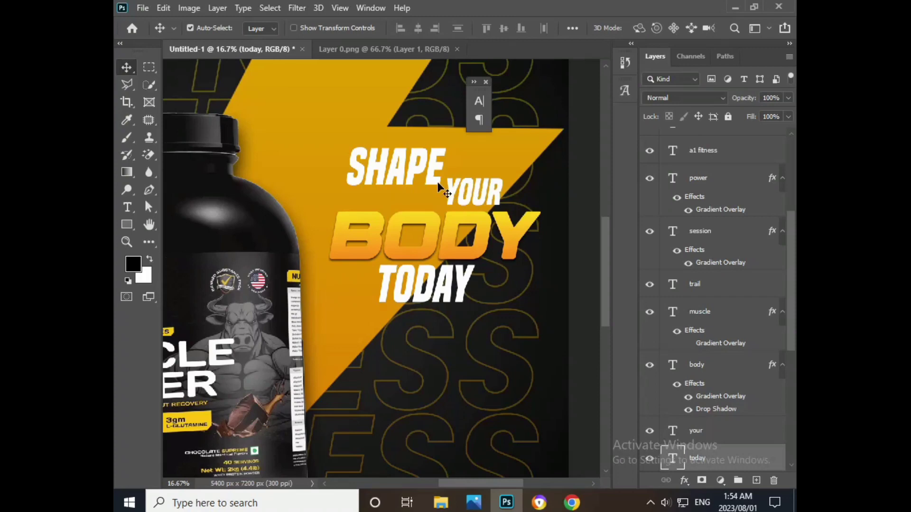
pyautogui.click(486, 83)
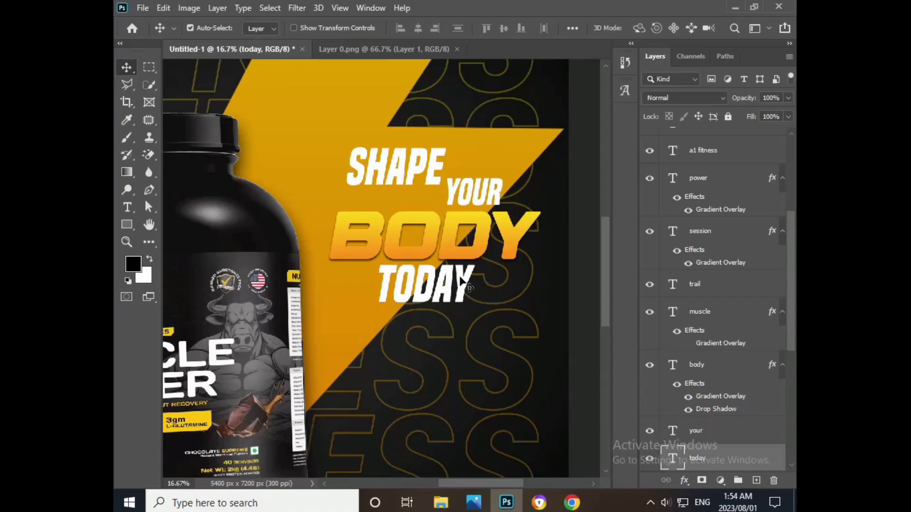
pyautogui.hotkey('ctrl', '0')
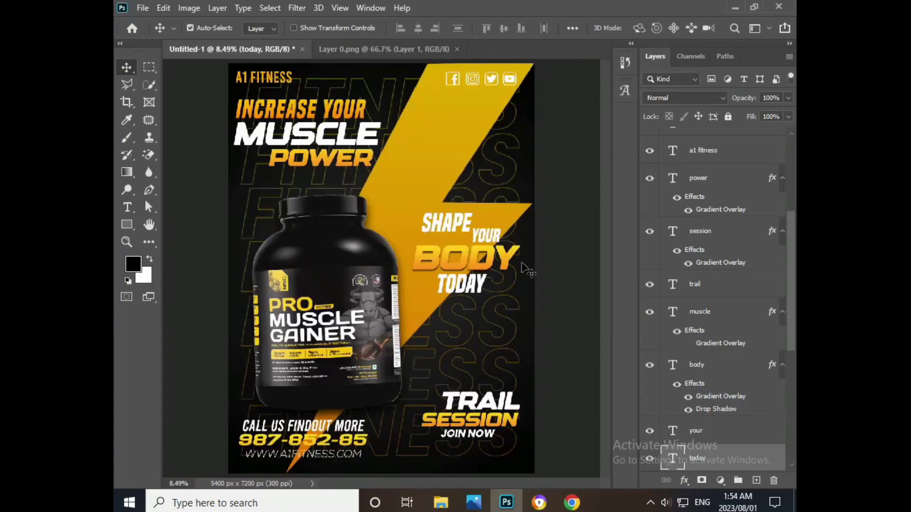
pyautogui.click(473, 229)
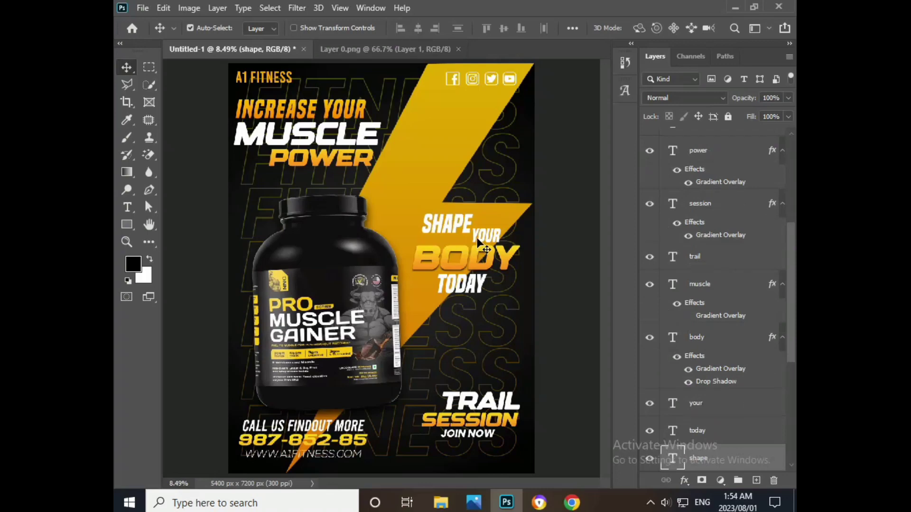
pyautogui.click(482, 285)
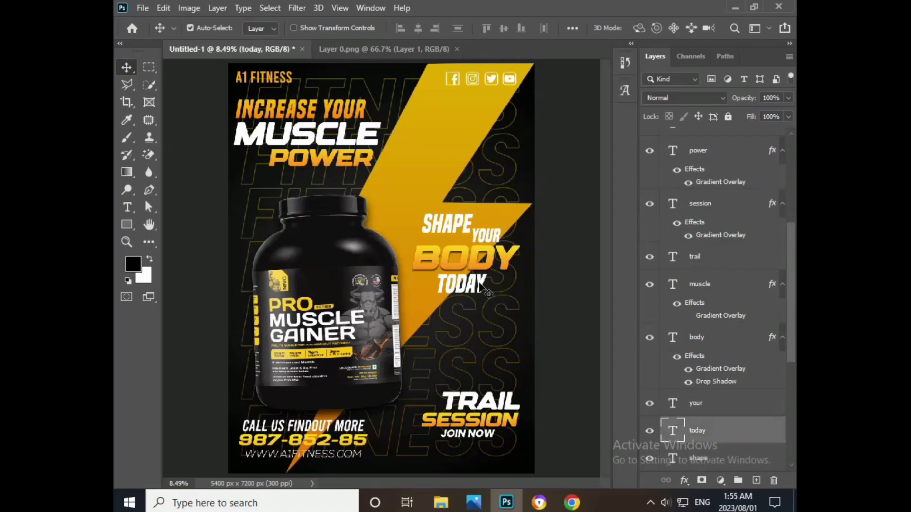
pyautogui.click(552, 310)
pyautogui.click(460, 285)
pyautogui.click(533, 291)
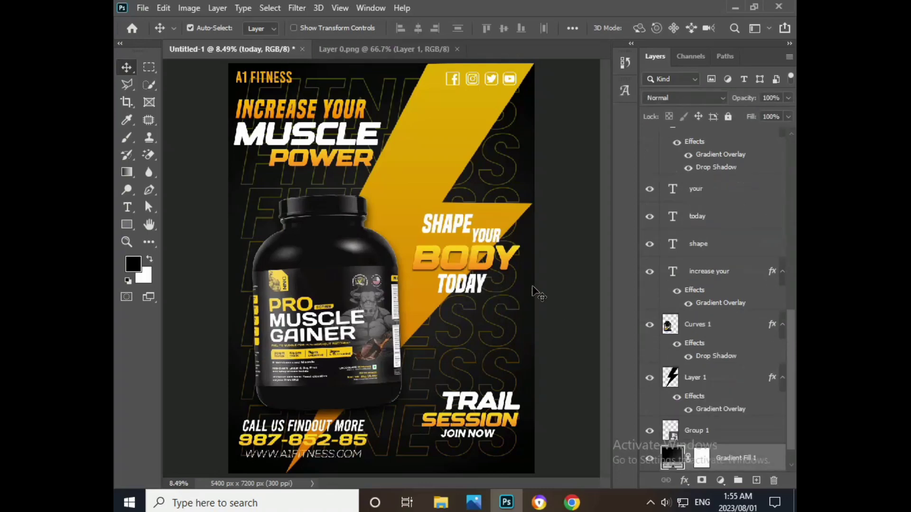
pyautogui.click(743, 460)
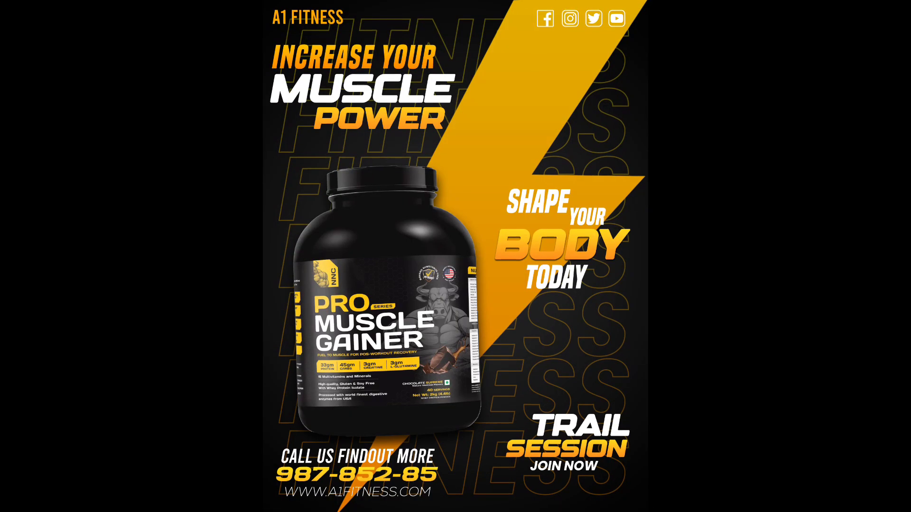